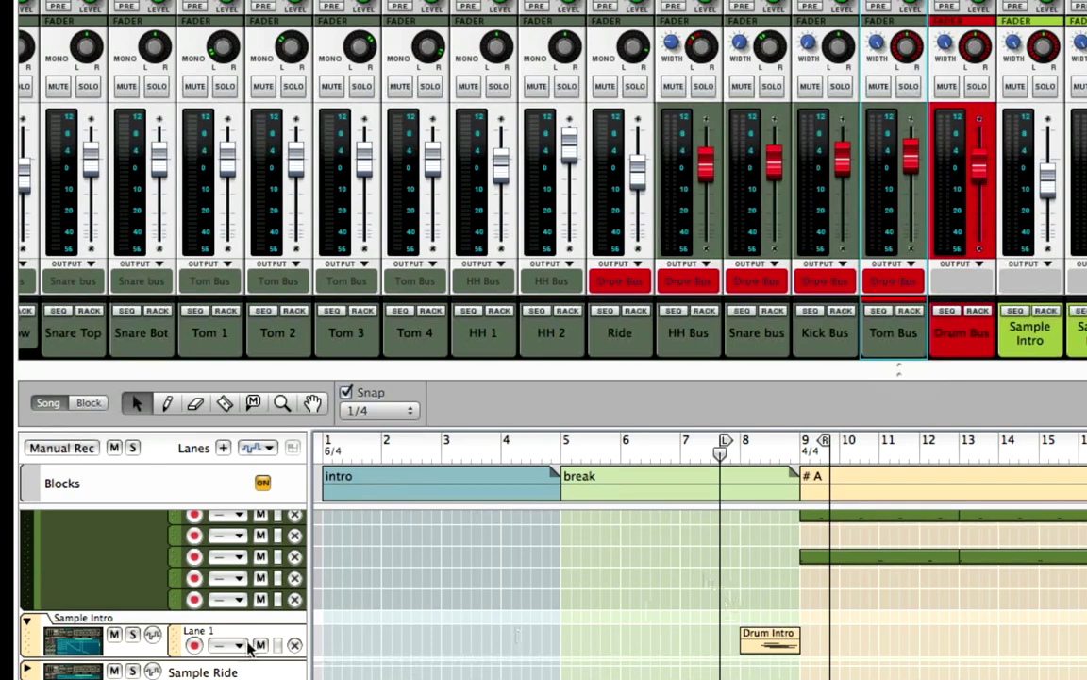
- Audition the Drum Intro clip from around bar 8, first with the Sample Intro track soloed and again in the full mix
left_click(133, 635)
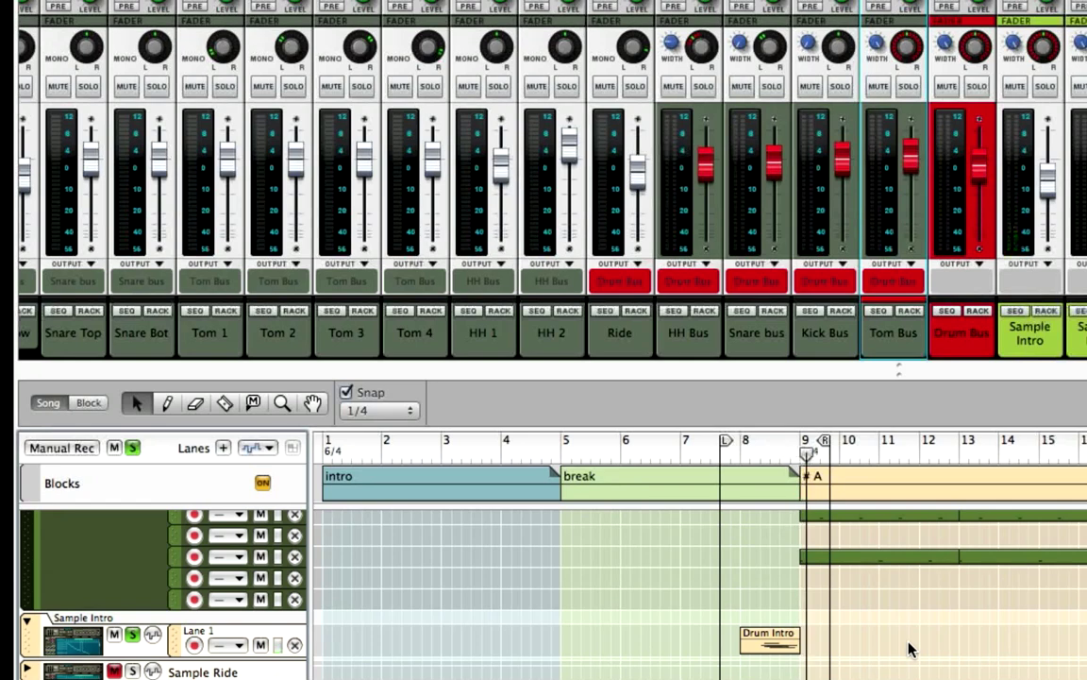
left_click(752, 453)
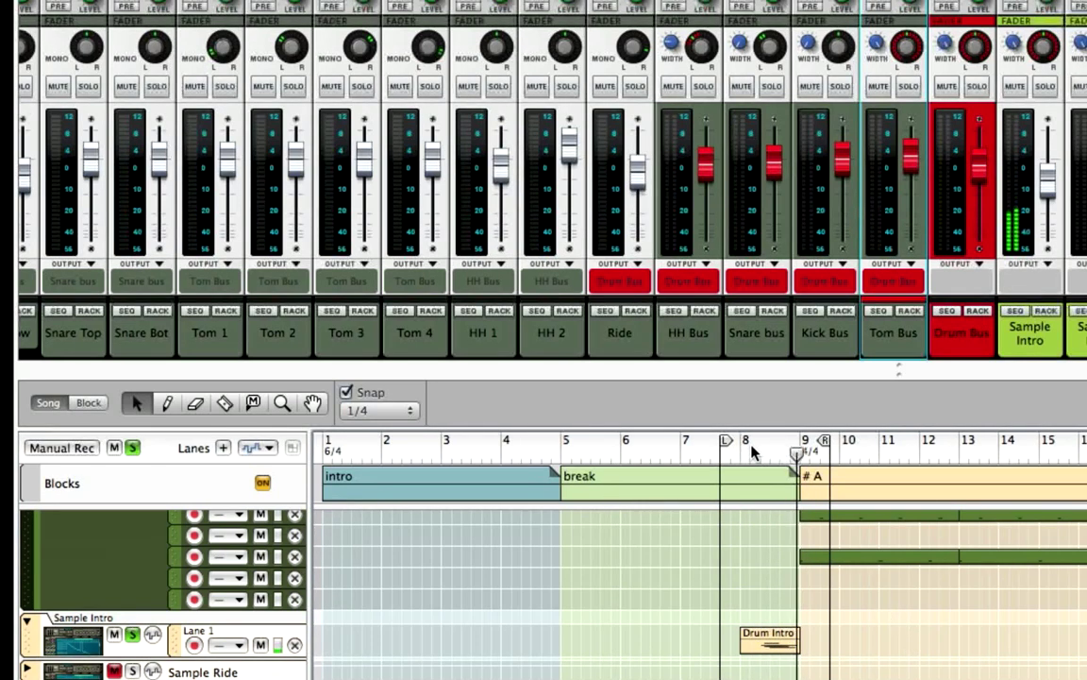
left_click(133, 636)
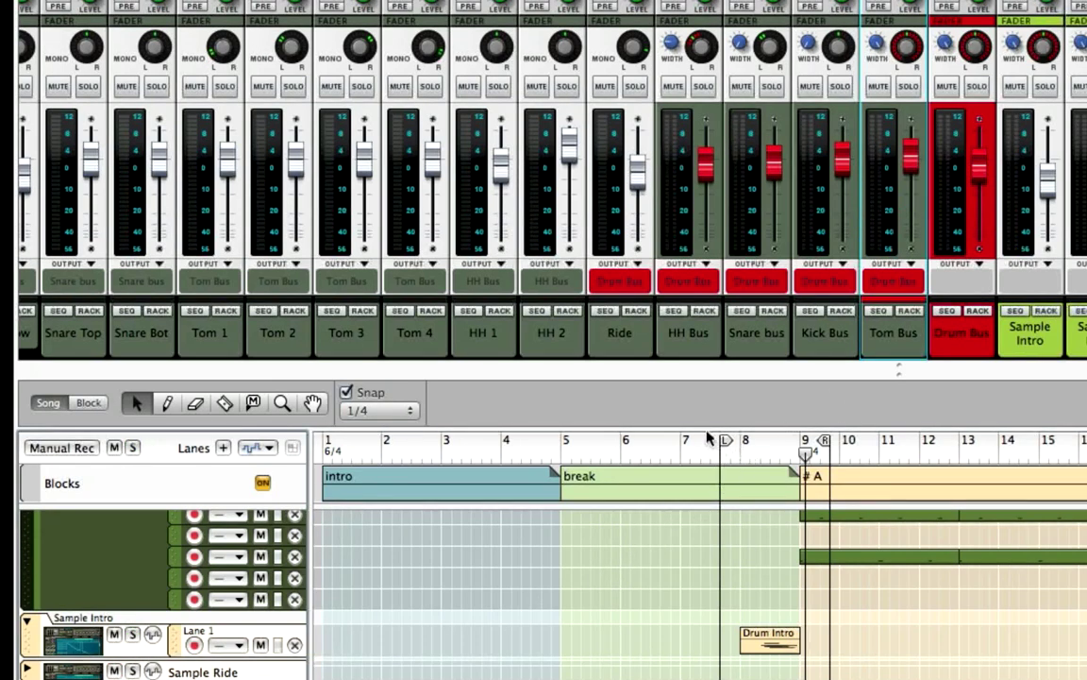
left_click(735, 462)
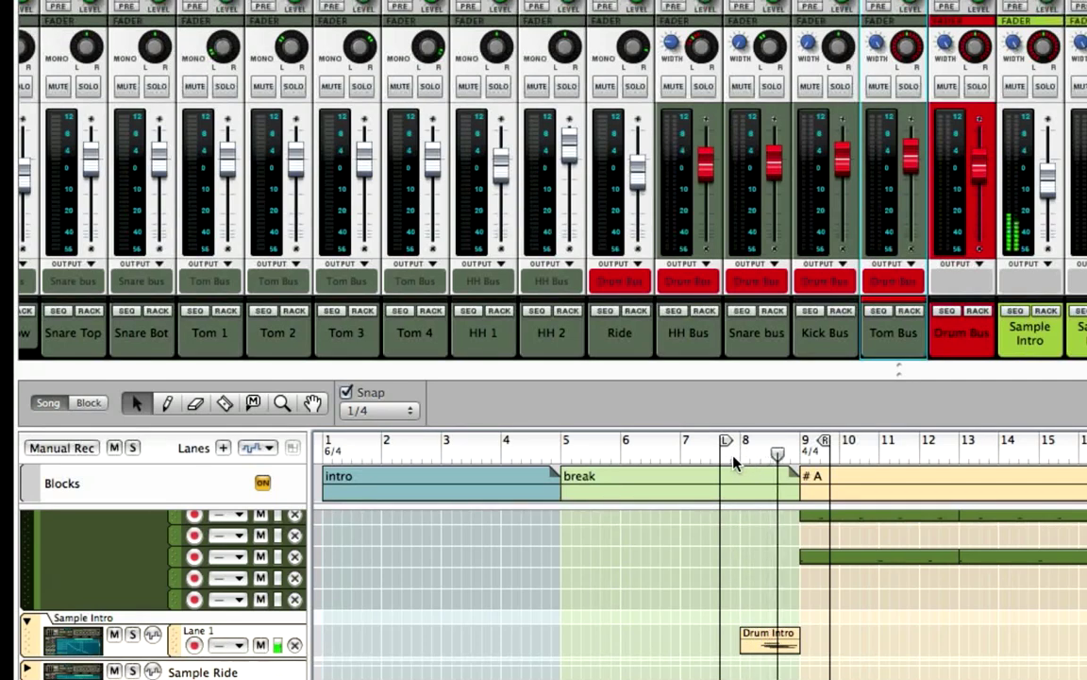
left_click(734, 463)
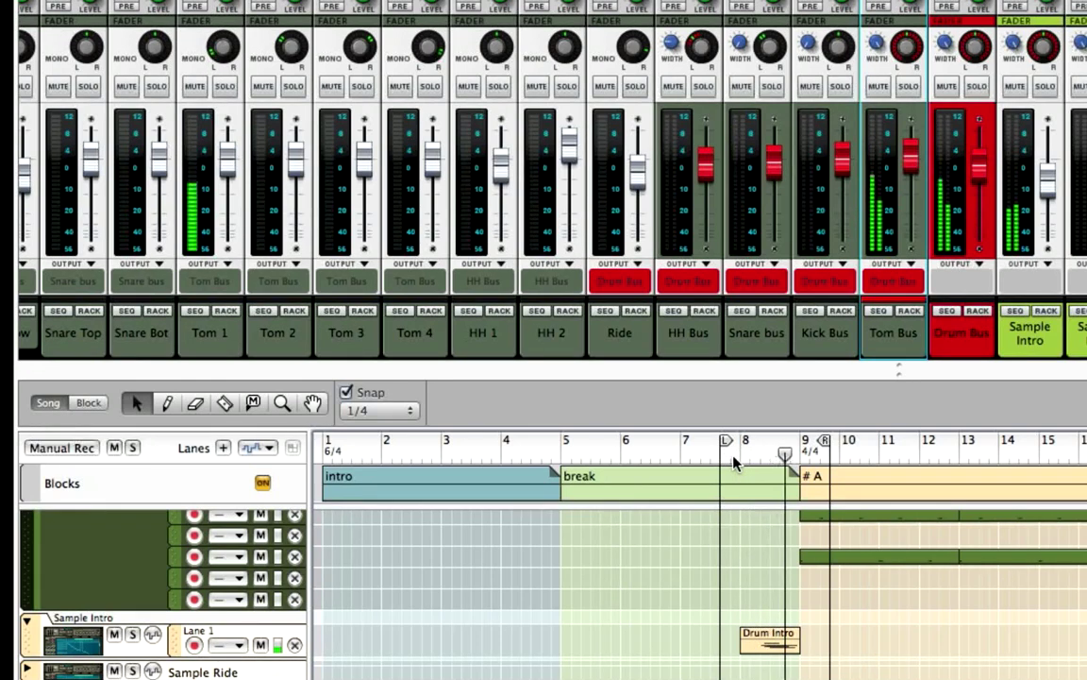
key("space")
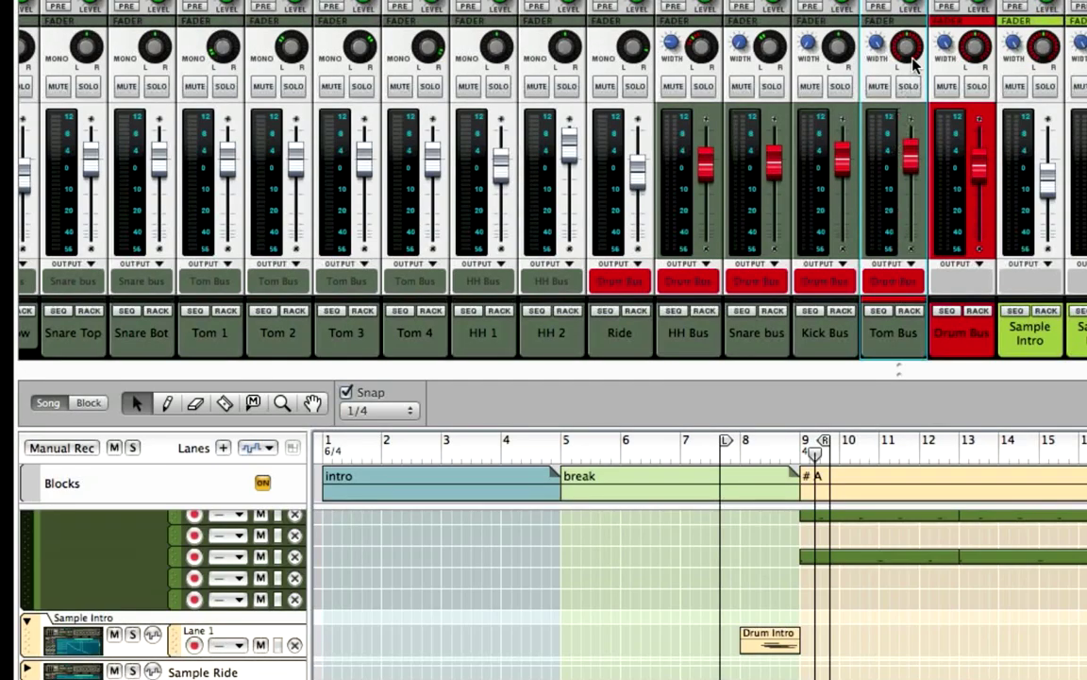
- Examine the sends, EQ and dynamics sections of the Tom Bus channel in the mixer
scroll(920, 36, "up", 4)
scroll(920, 36, "right", 2)
scroll(920, 36, "up", 10)
scroll(920, 36, "right", 2)
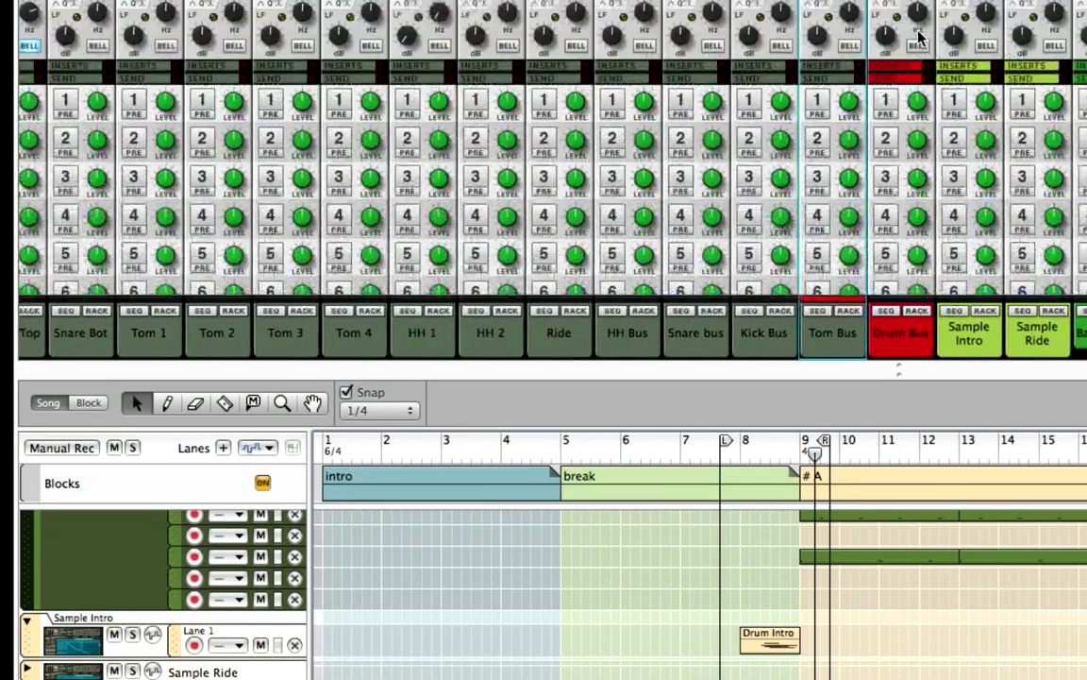
scroll(920, 36, "up", 5)
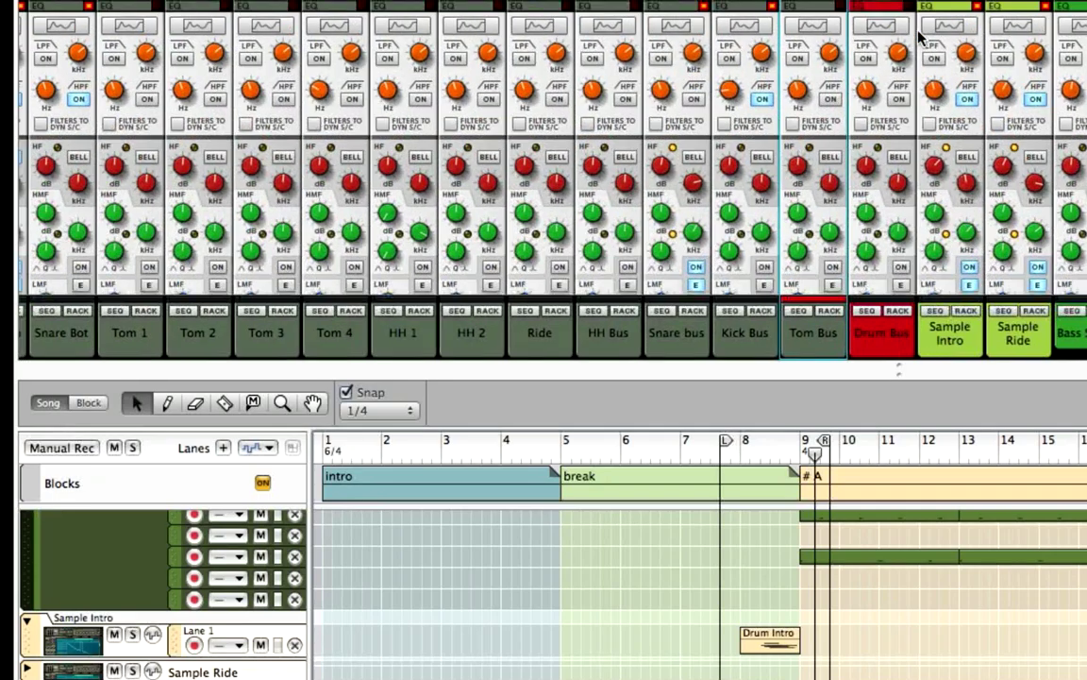
scroll(920, 36, "up", 8)
scroll(920, 36, "right", 1)
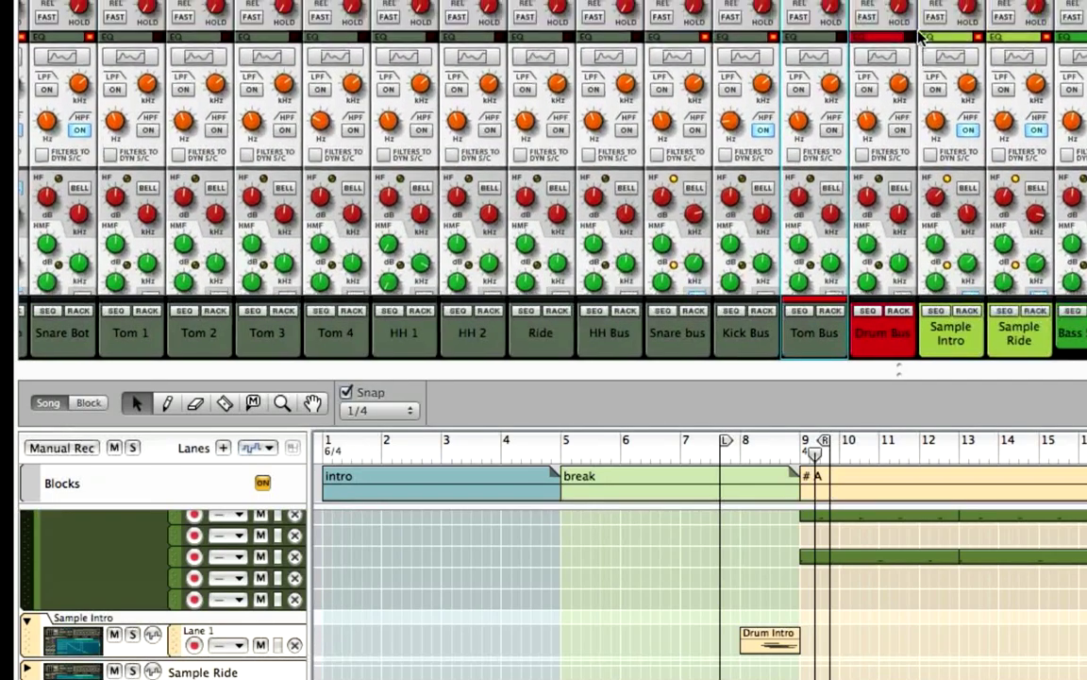
scroll(920, 36, "up", 2)
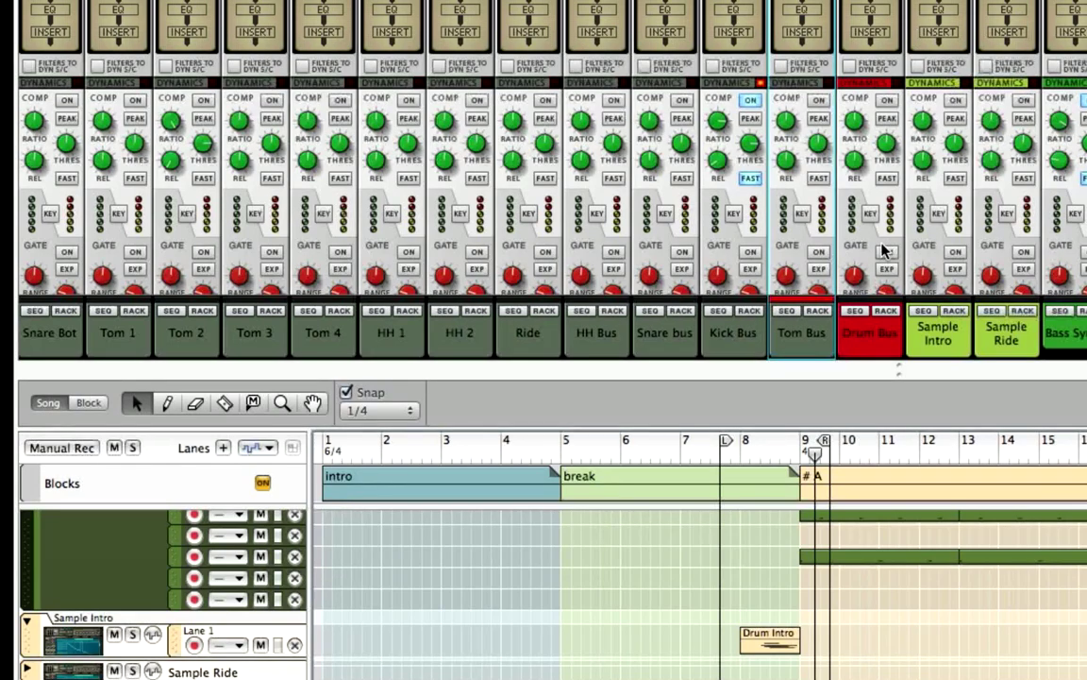
scroll(885, 249, "down", 6)
scroll(885, 249, "left", 2)
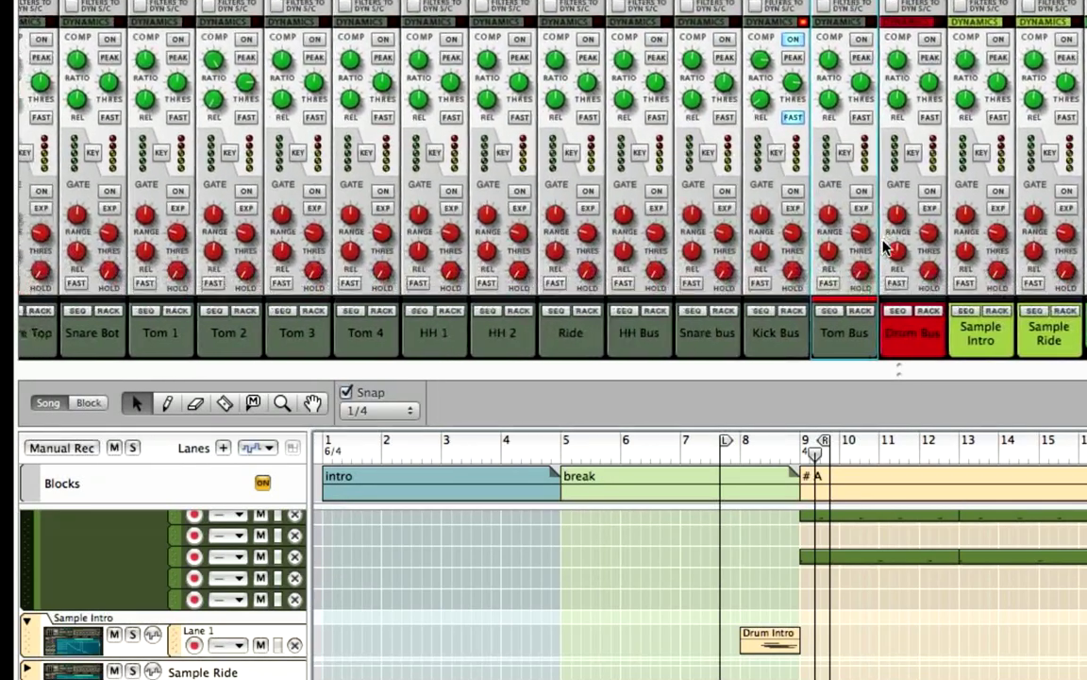
scroll(886, 247, "down", 3)
scroll(885, 248, "left", 1)
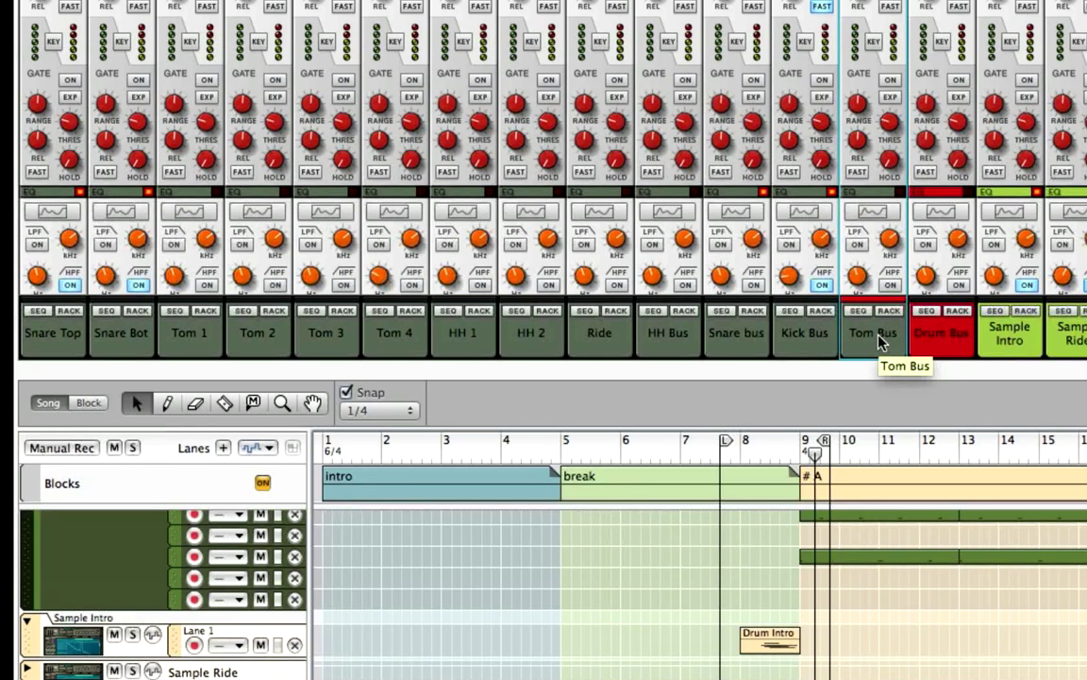
- Open the Spectrum EQ for the Tom Bus channel and enable its EQ
left_click(874, 213)
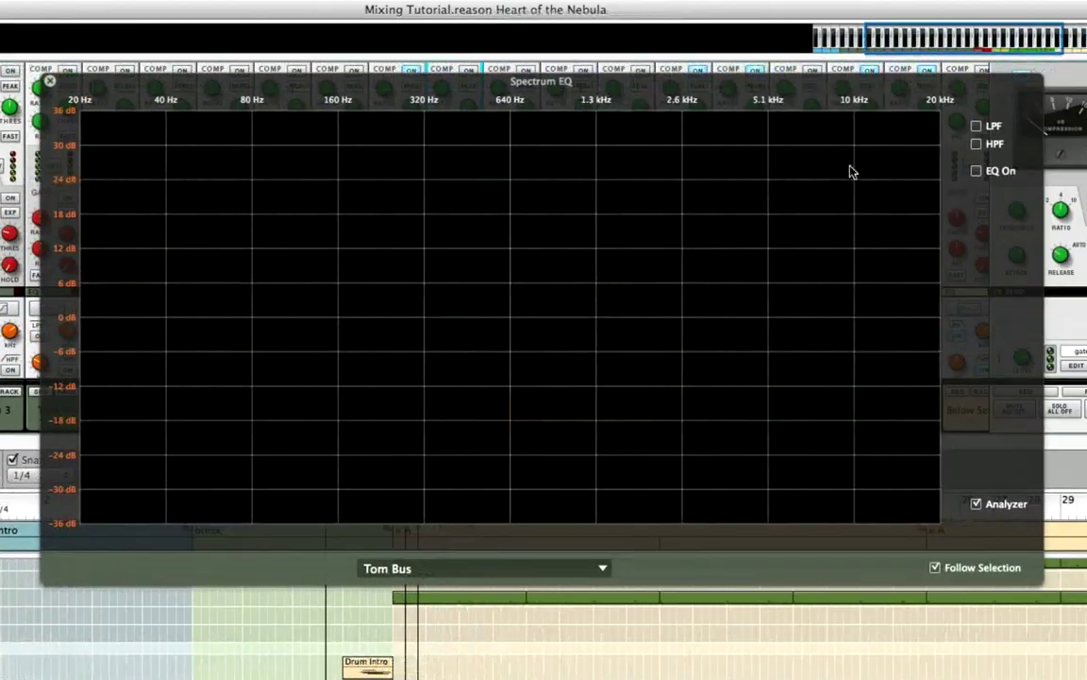
left_click(50, 82)
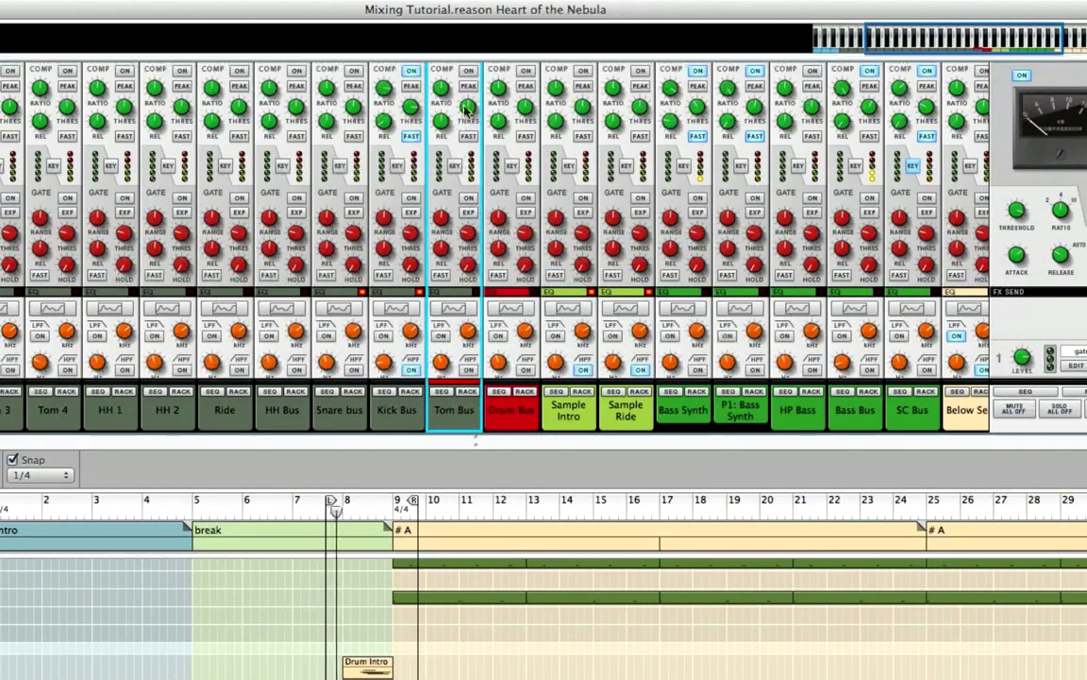
scroll(463, 141, "down", 5)
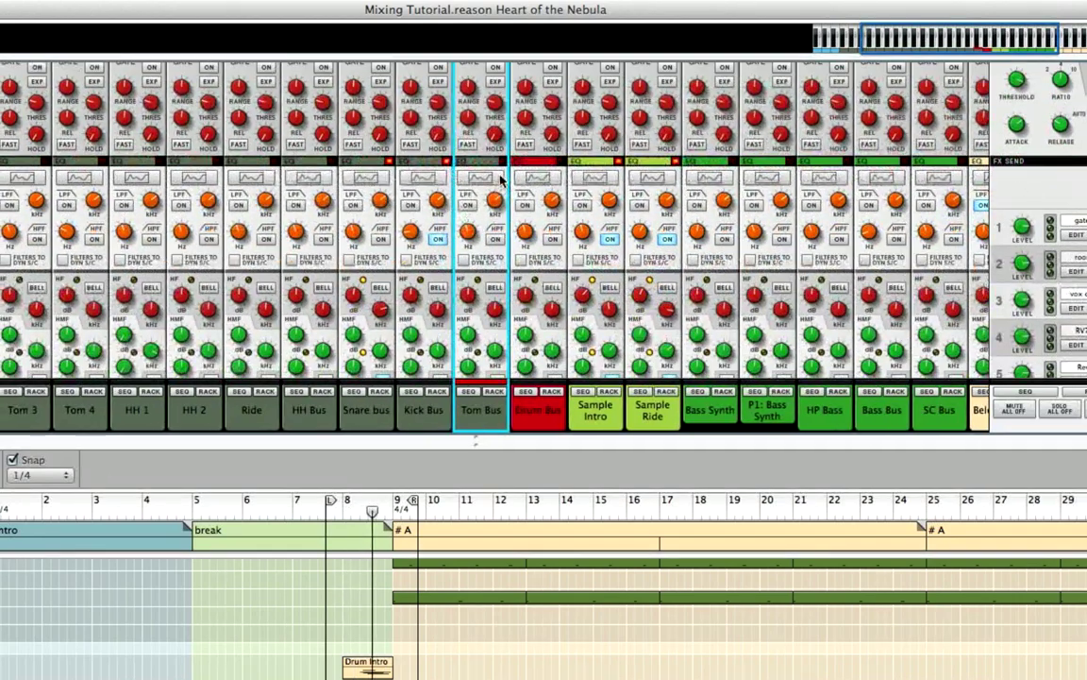
left_click(490, 183)
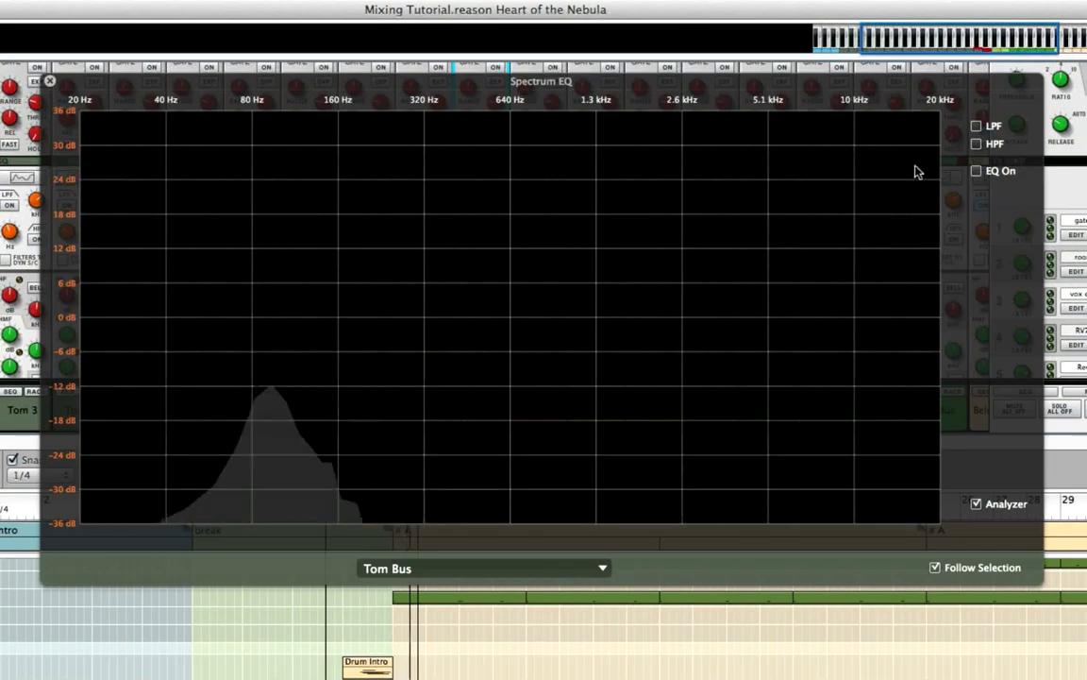
left_click(976, 171)
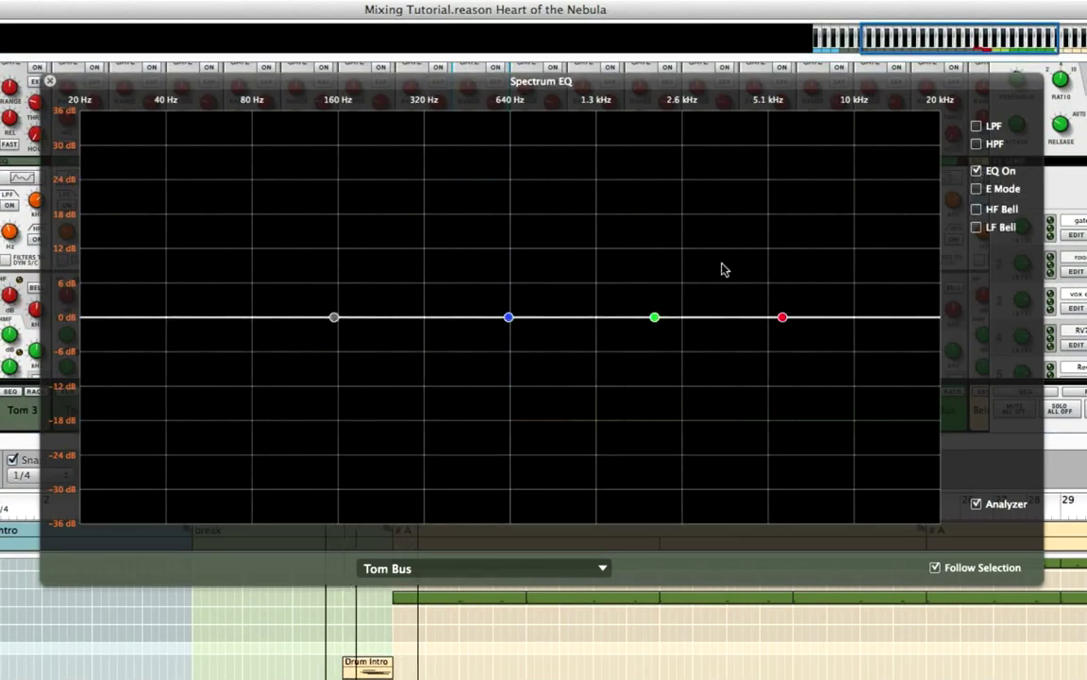
- Boost the Tom Bus low band 3.17 dB at 72.8 Hz, the high-mid band 2.22 dB at 1.36 kHz, and slightly boost the high band
left_click_drag(655, 314, 609, 304)
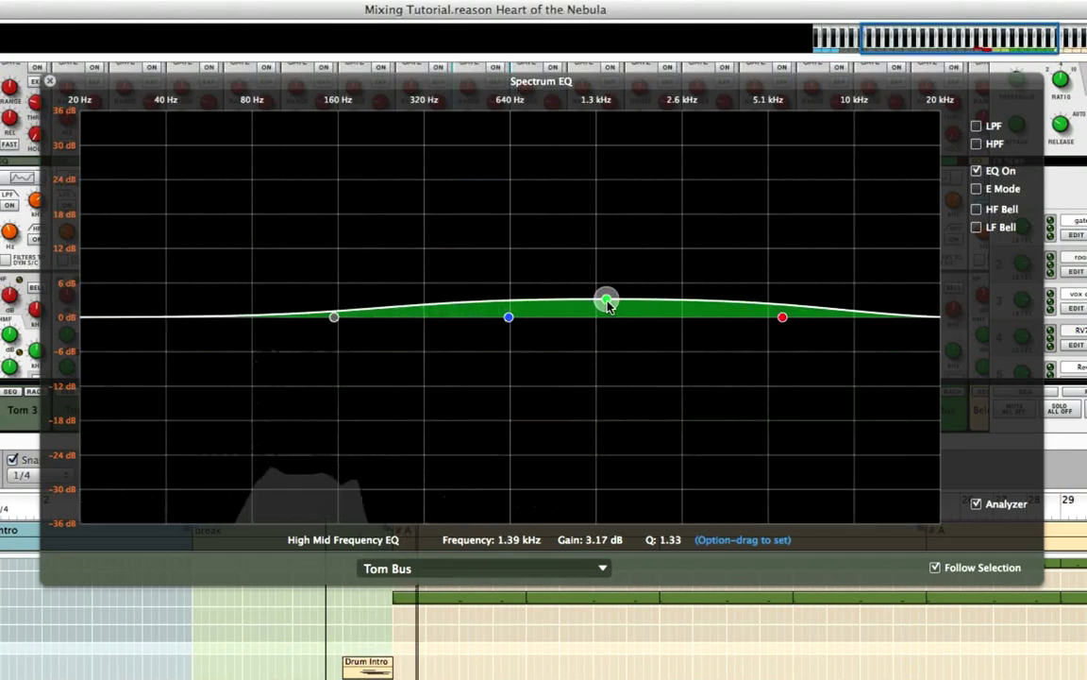
left_click_drag(782, 316, 803, 298)
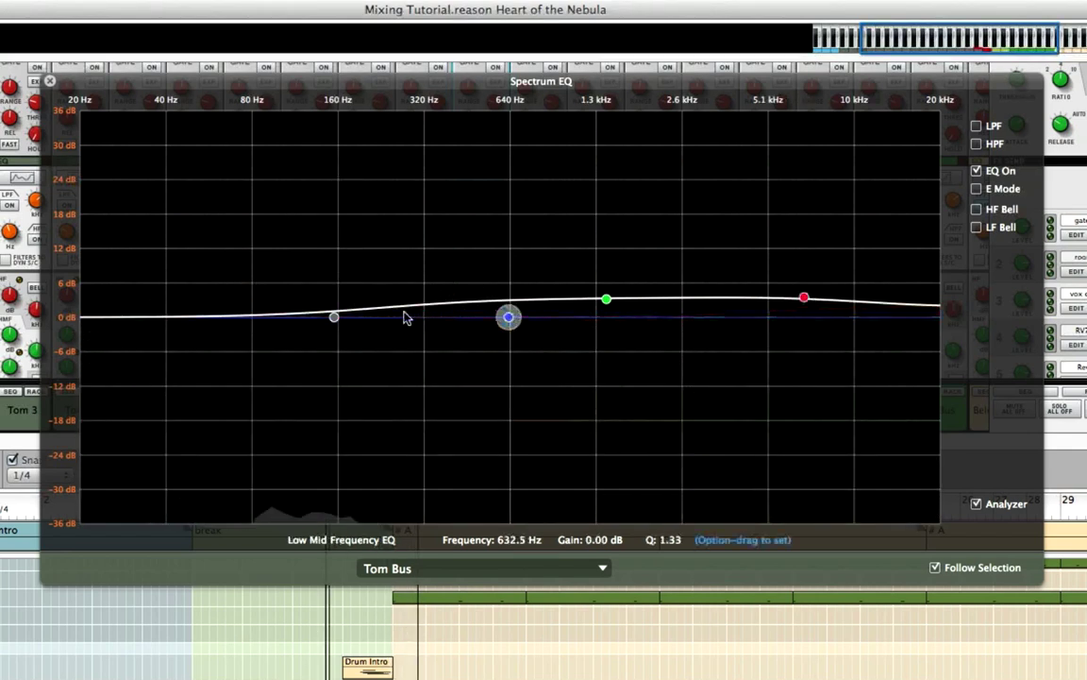
left_click_drag(330, 319, 241, 300)
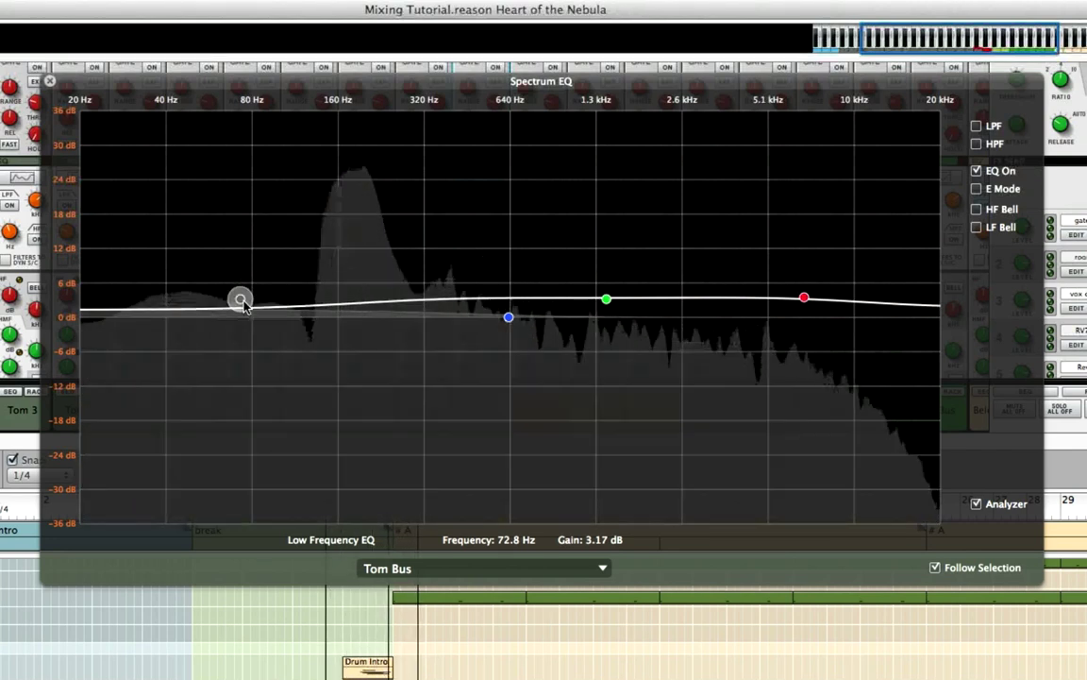
left_click_drag(606, 300, 607, 304)
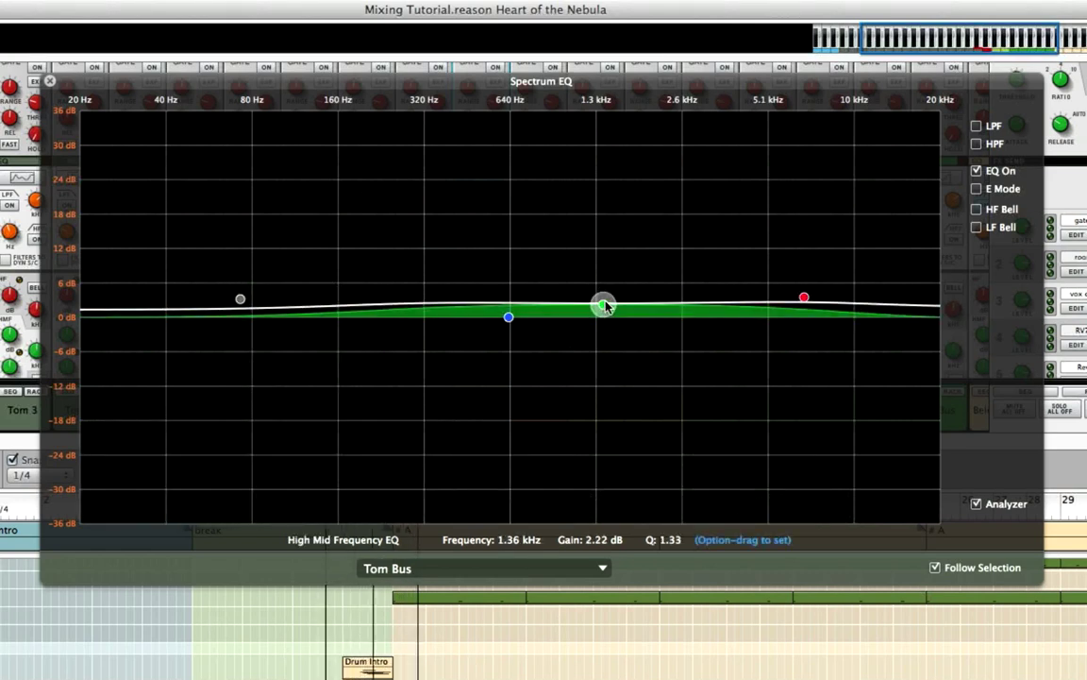
- Compare the tom sound with the Tom Bus EQ bypassed and enabled during playback, leaving the EQ on
left_click(977, 171)
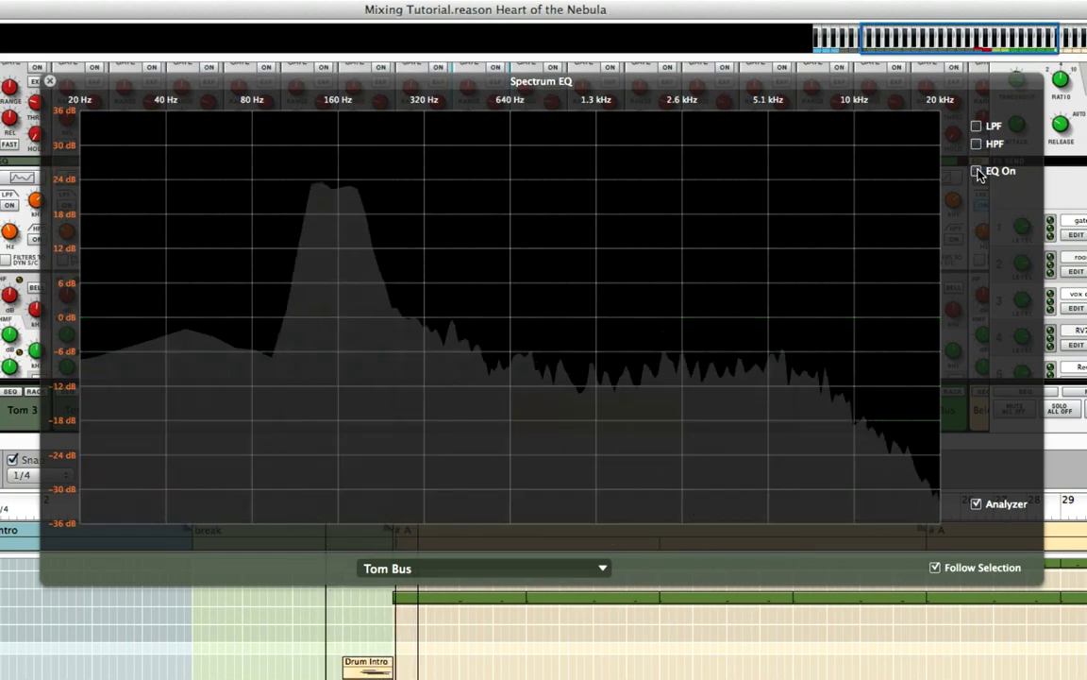
key("space")
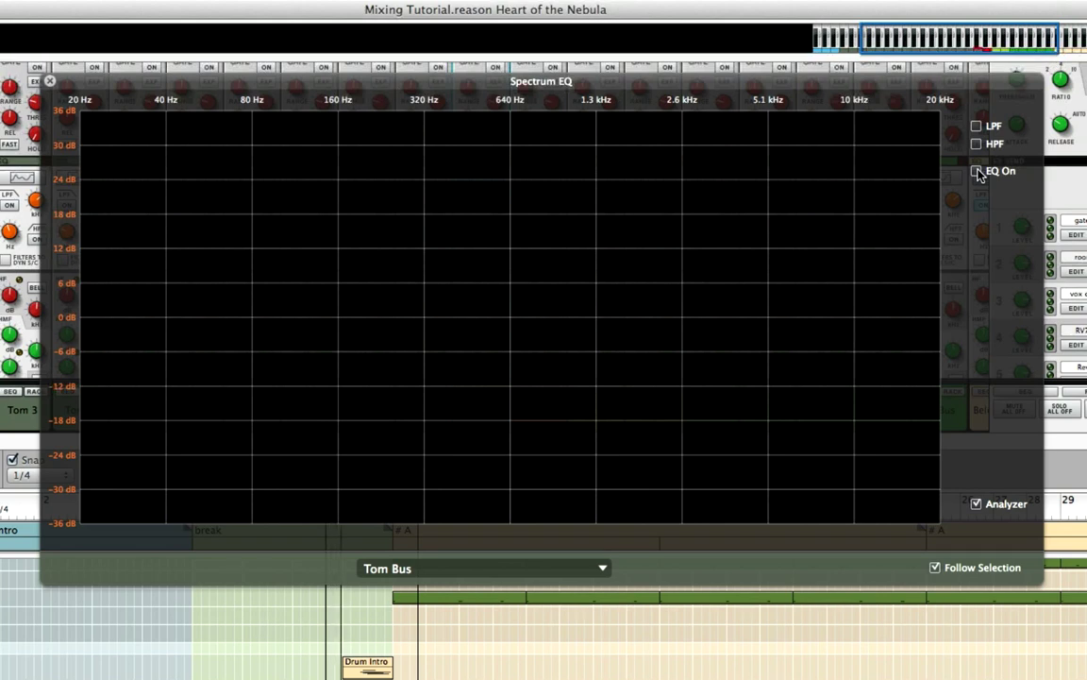
key("space")
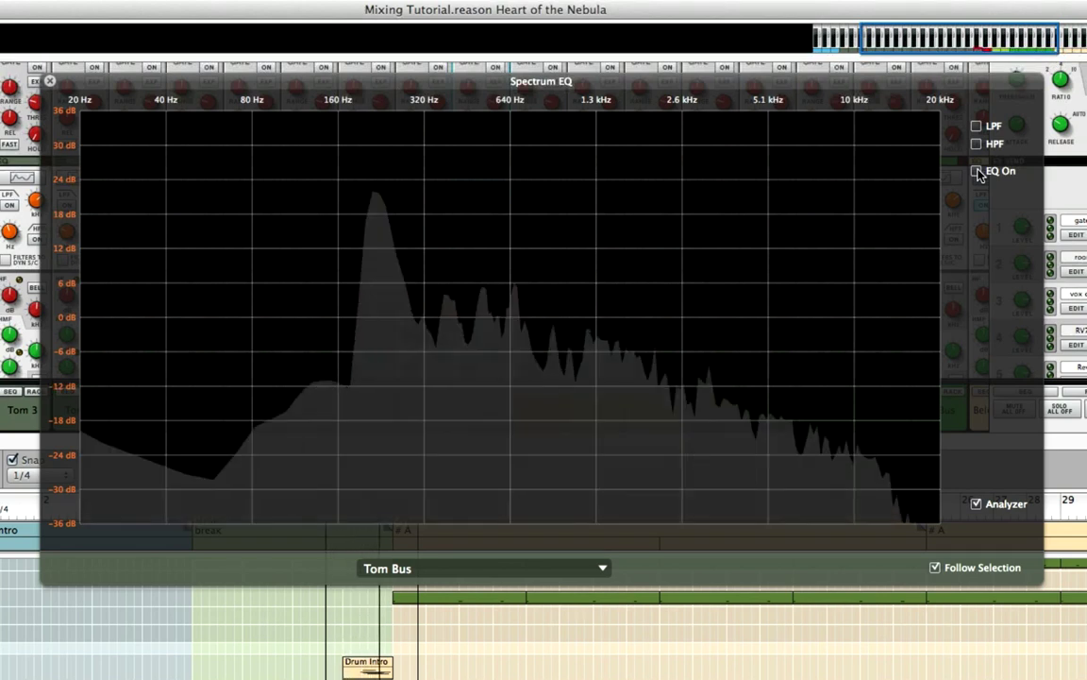
left_click(977, 171)
key("space")
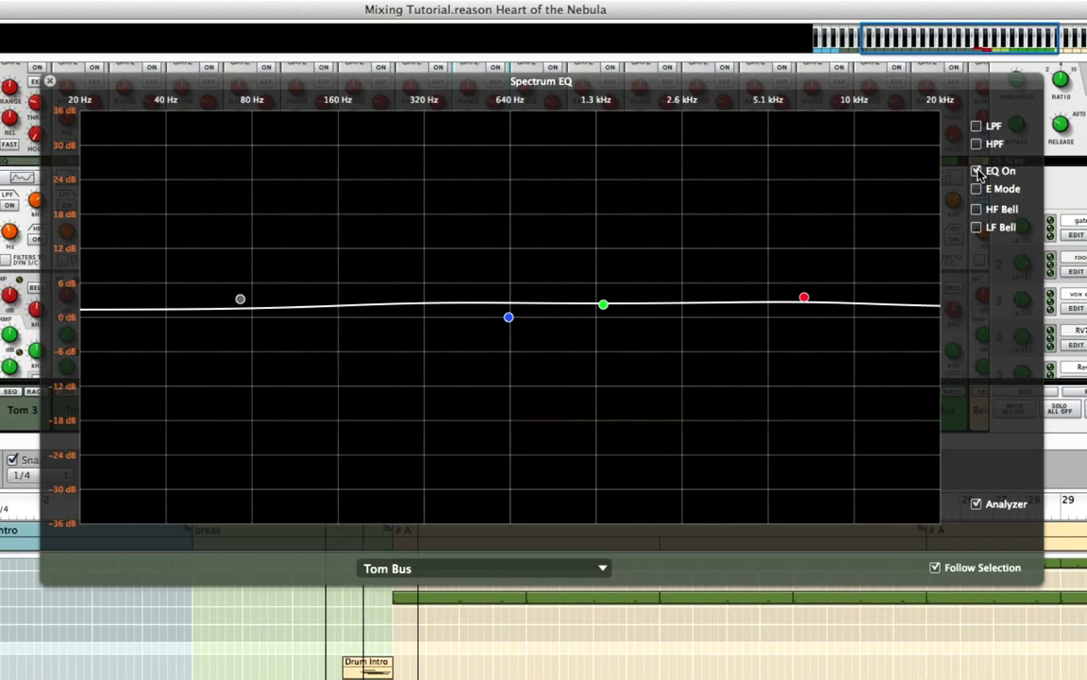
key("space")
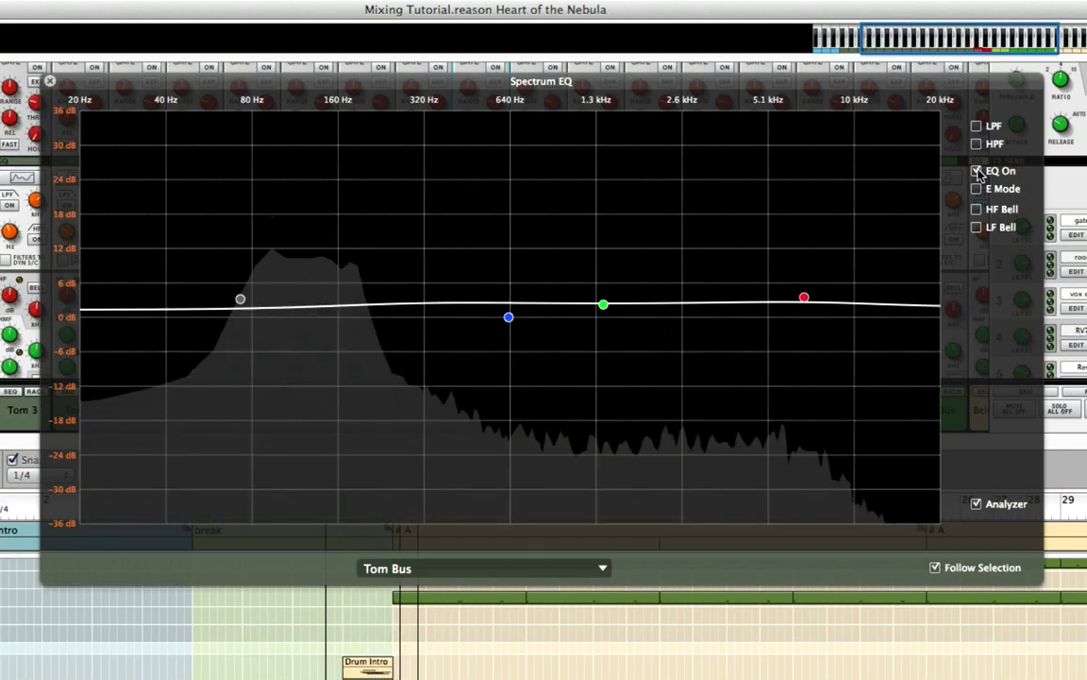
left_click(977, 171)
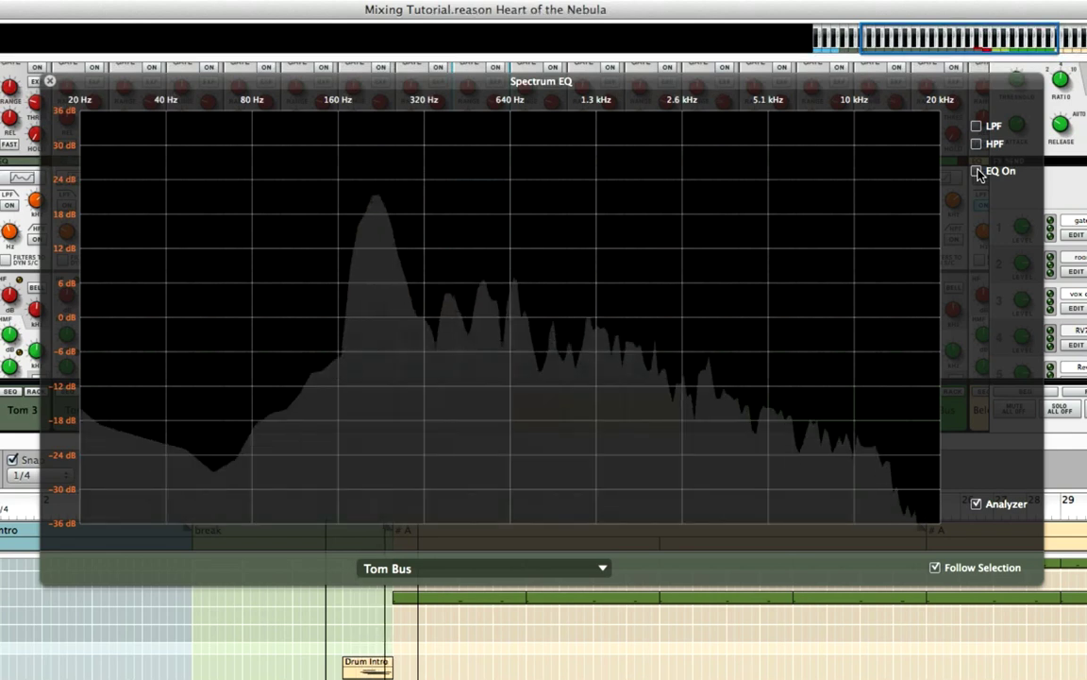
left_click(977, 171)
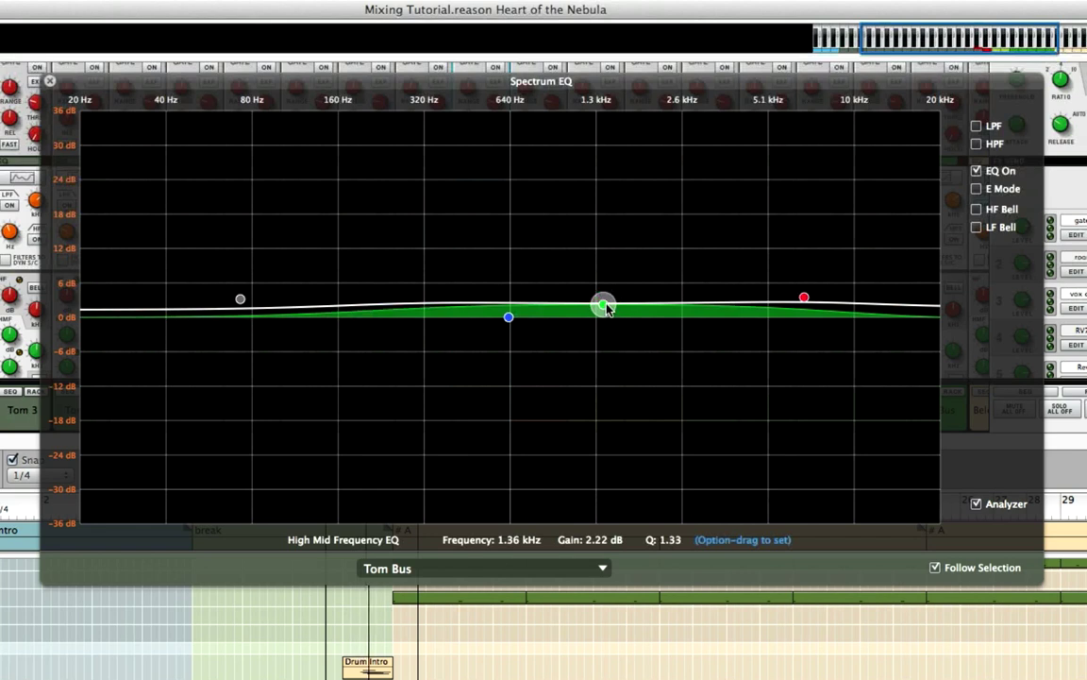
- Set the Tom Bus high-mid band to a 3.81 dB boost at 1.33 kHz and close the Spectrum EQ
left_click_drag(604, 305, 599, 300)
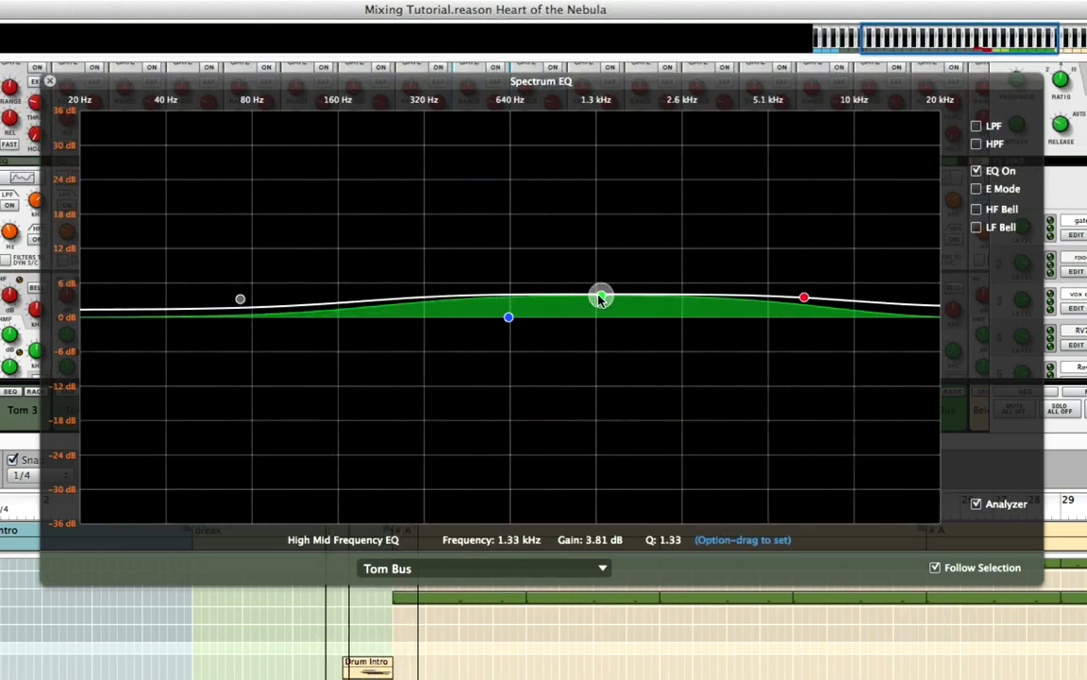
left_click(50, 83)
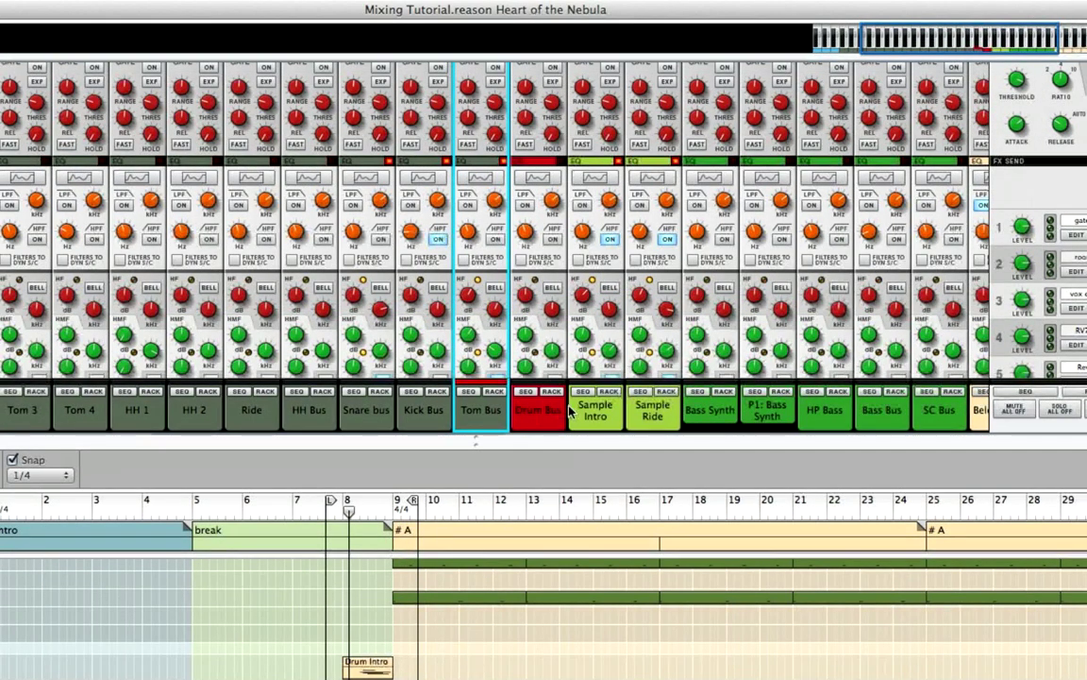
- Compare the Tom Bus compressor on and off, leaving it enabled with fast attack
scroll(547, 297, "up", 6)
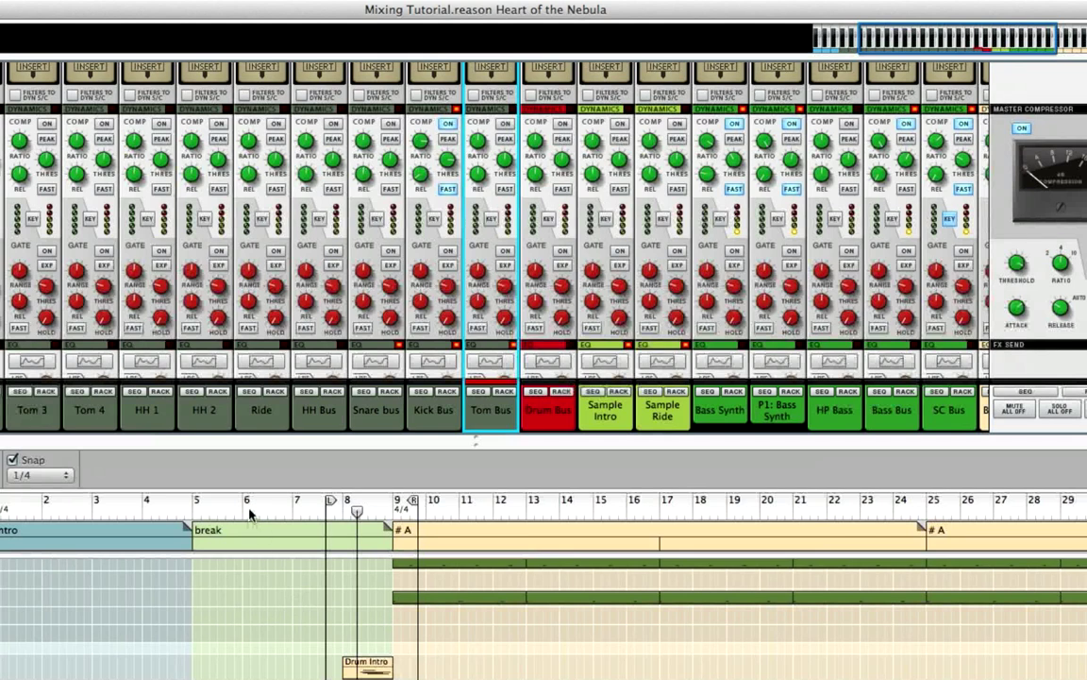
left_click(250, 511)
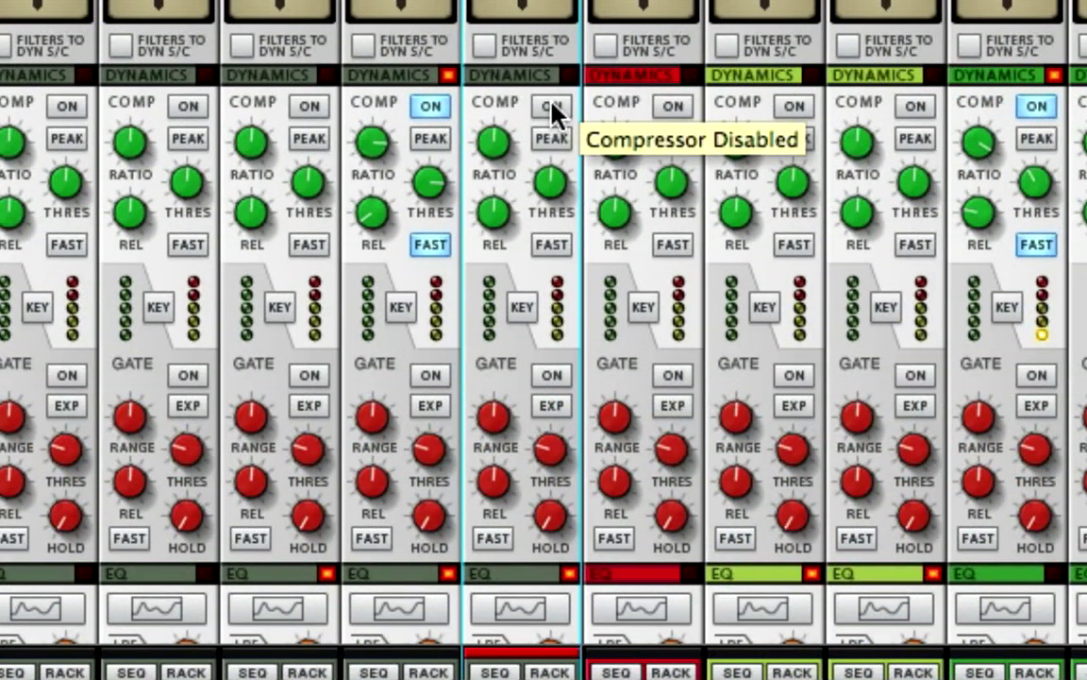
left_click(552, 107)
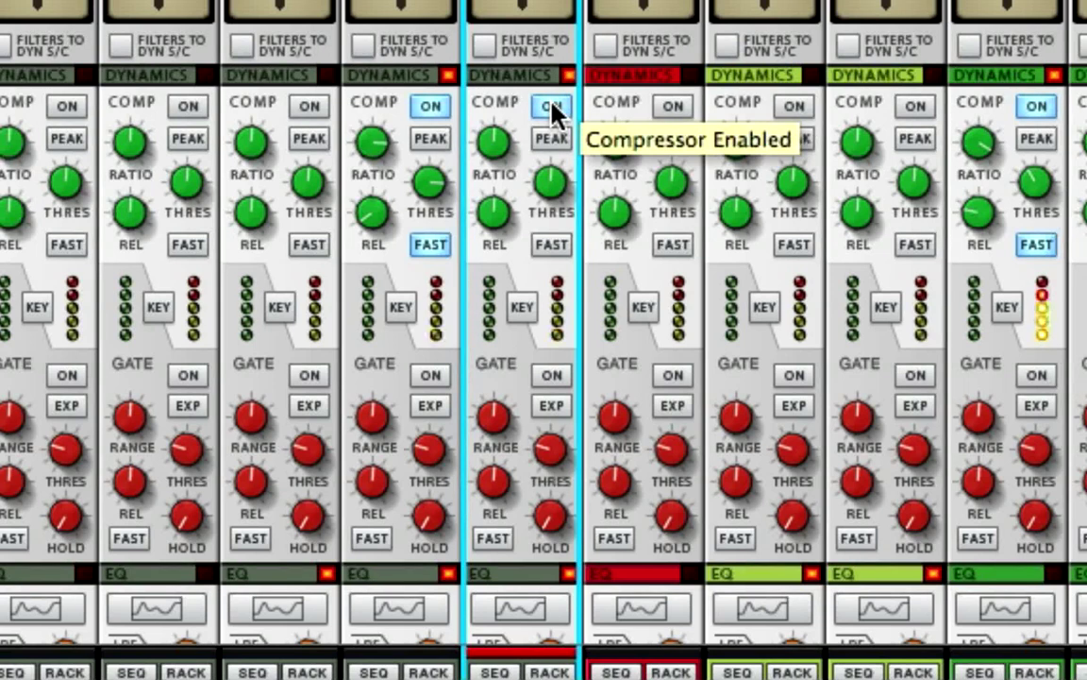
left_click(553, 108)
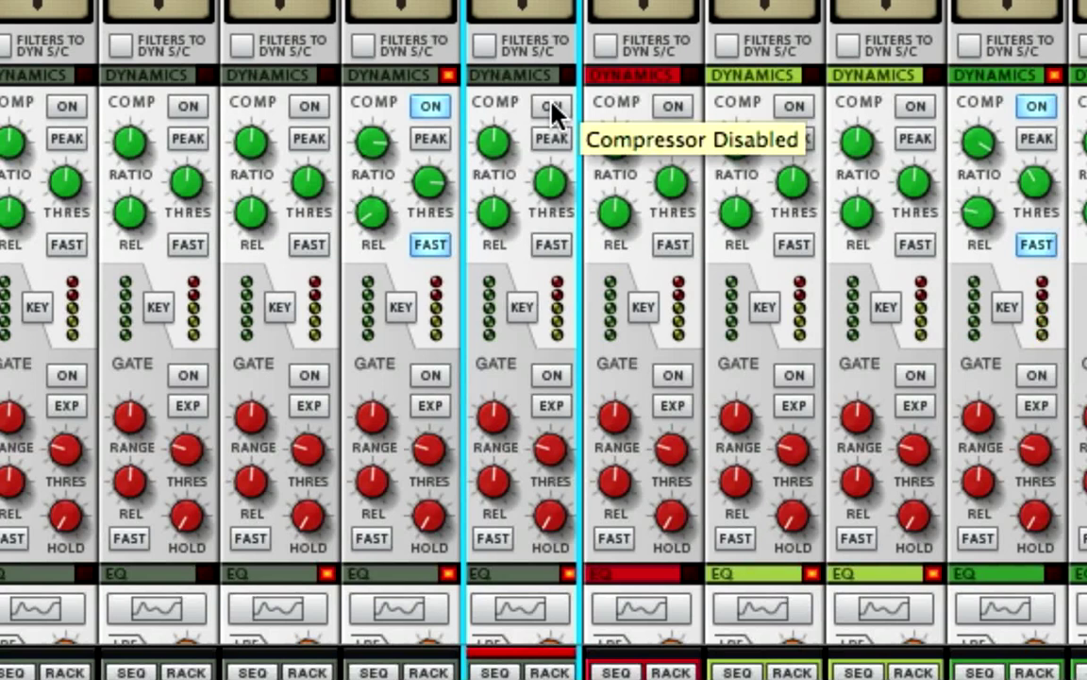
left_click(553, 108)
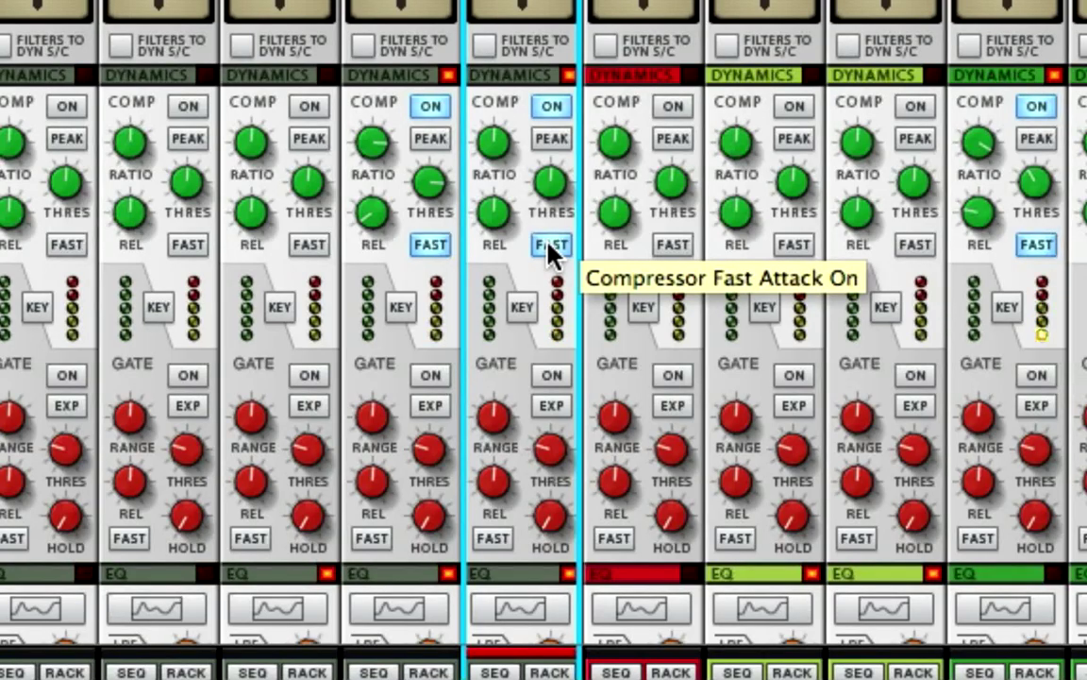
- Leave fast attack on for the Tom Bus compressor and loop playback over the # B block from bar 57 to 65
left_click(550, 245)
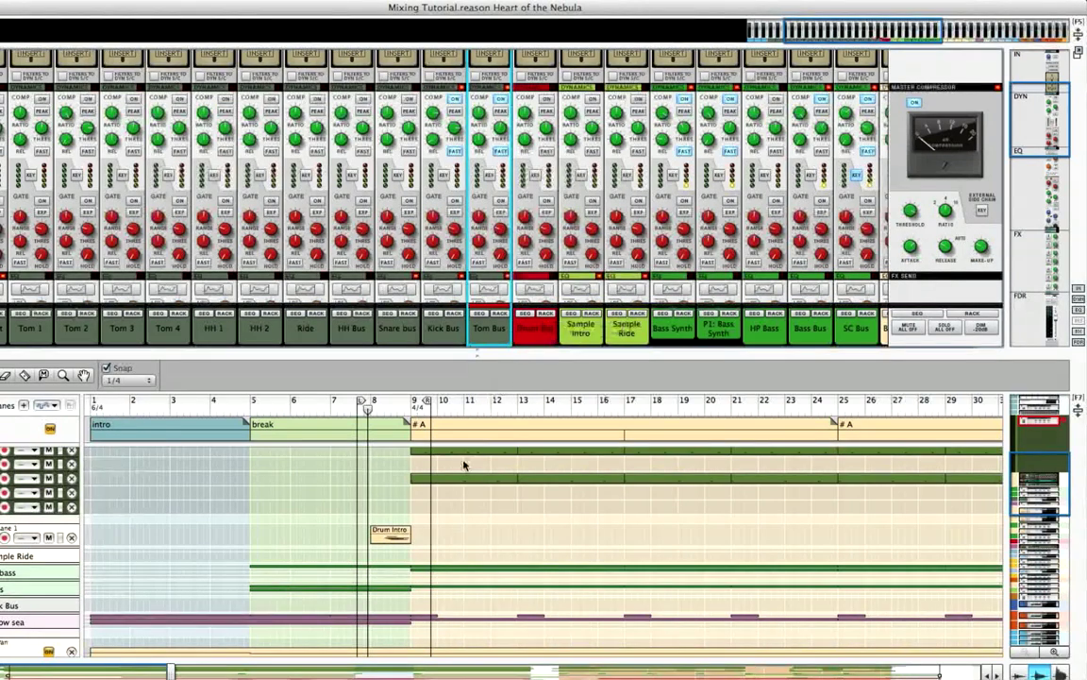
scroll(468, 443, "right", 10)
scroll(468, 444, "right", 10)
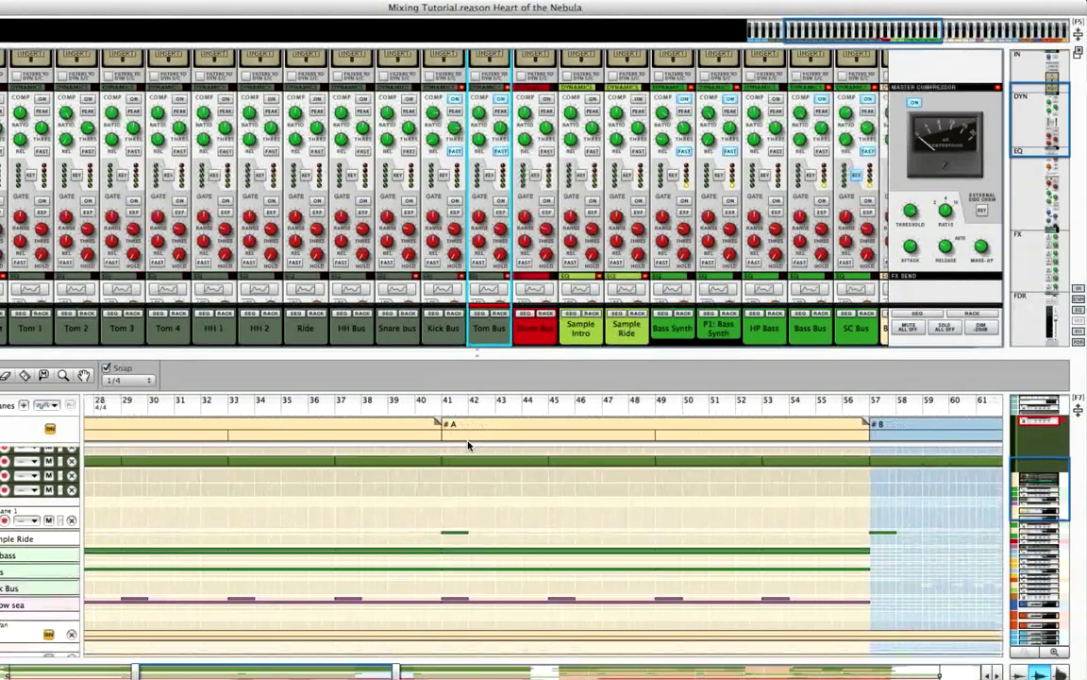
scroll(468, 444, "right", 1)
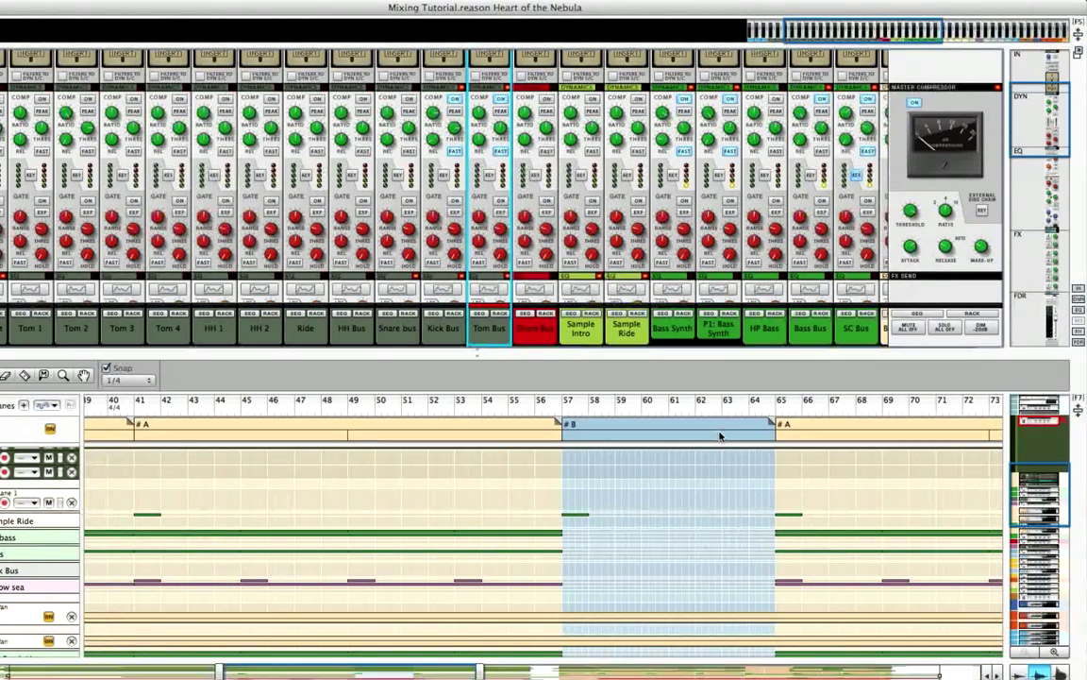
left_click(720, 435)
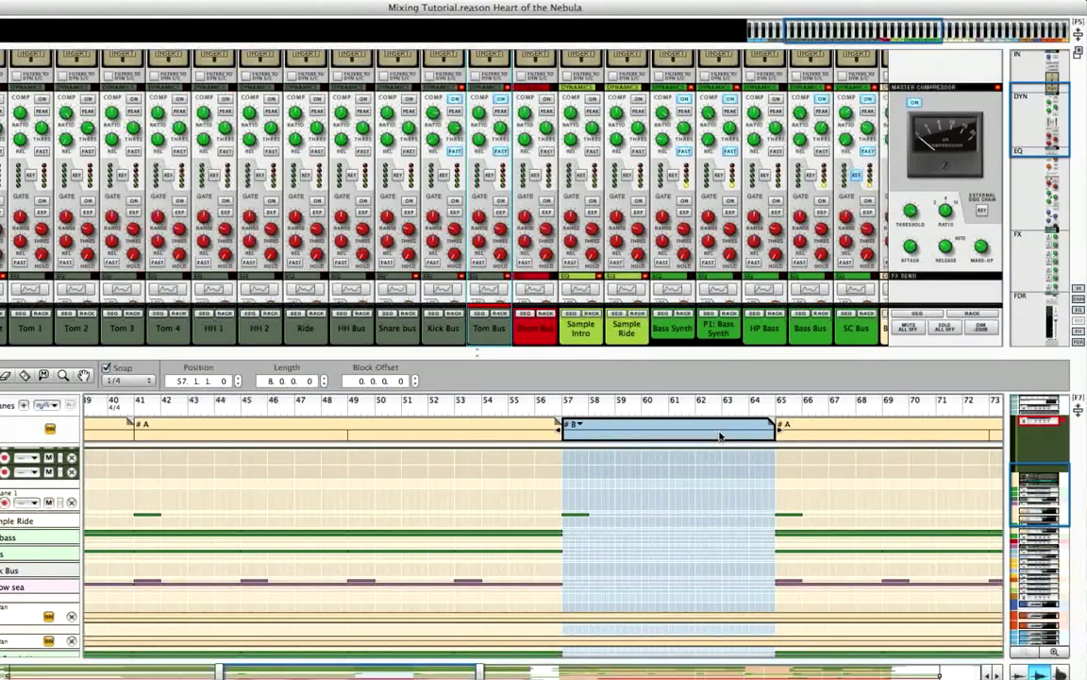
key("p")
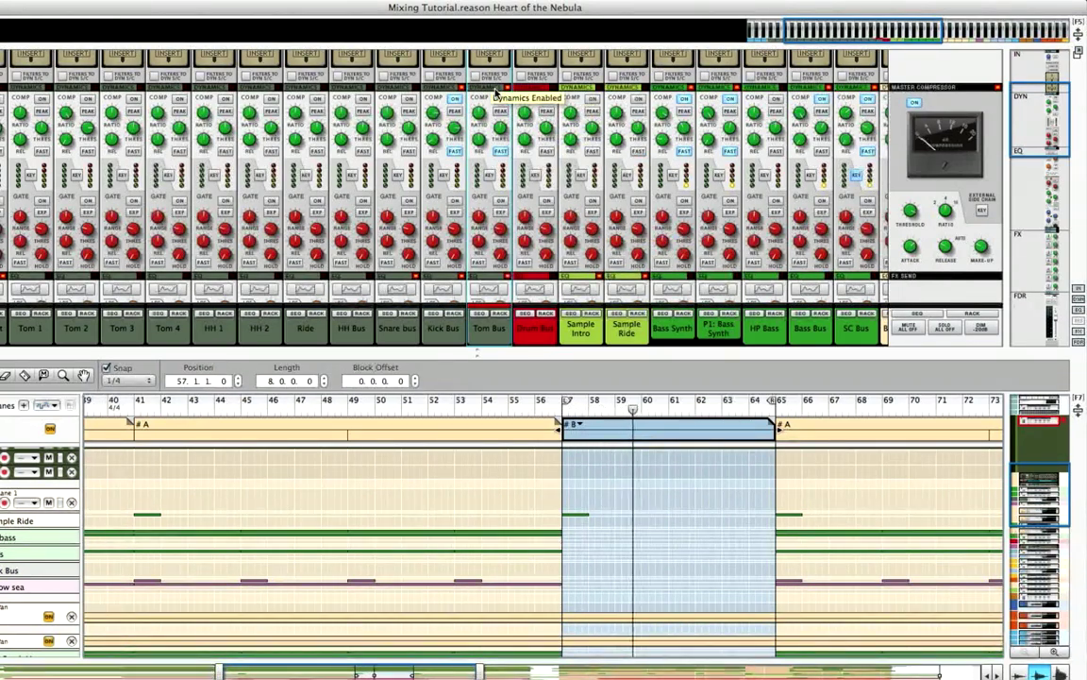
- Turn on the Tom Bus FX8 send to the Plate reverb and set its level to -7.50 dB
scroll(502, 101, "down", 5)
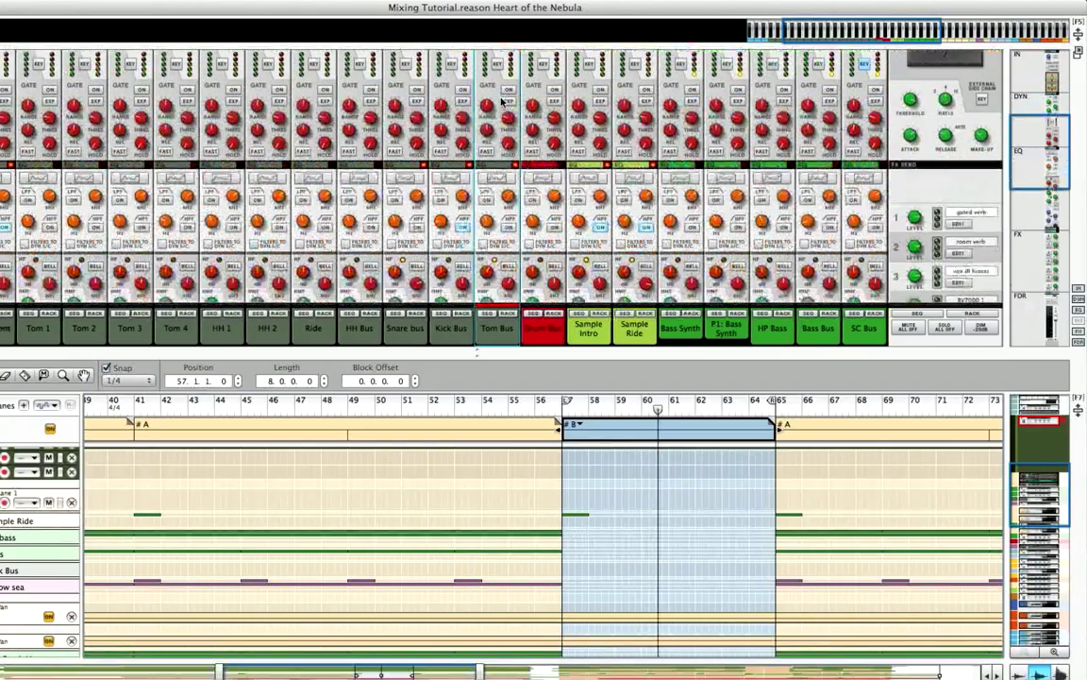
scroll(502, 101, "down", 5)
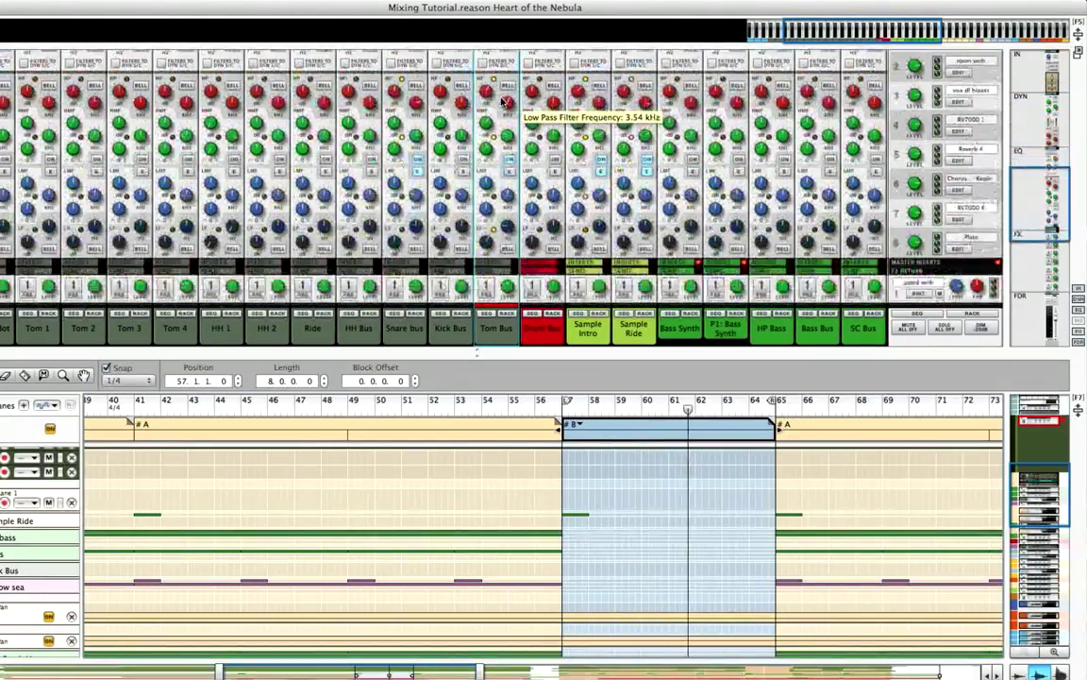
scroll(502, 101, "down", 5)
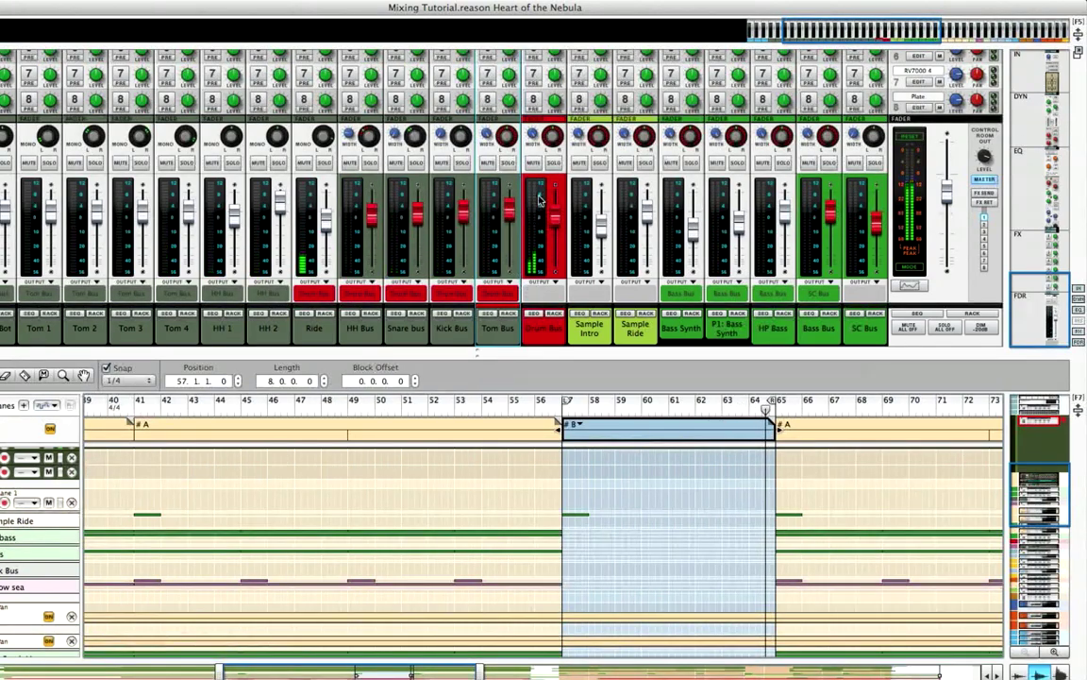
scroll(540, 200, "up", 5)
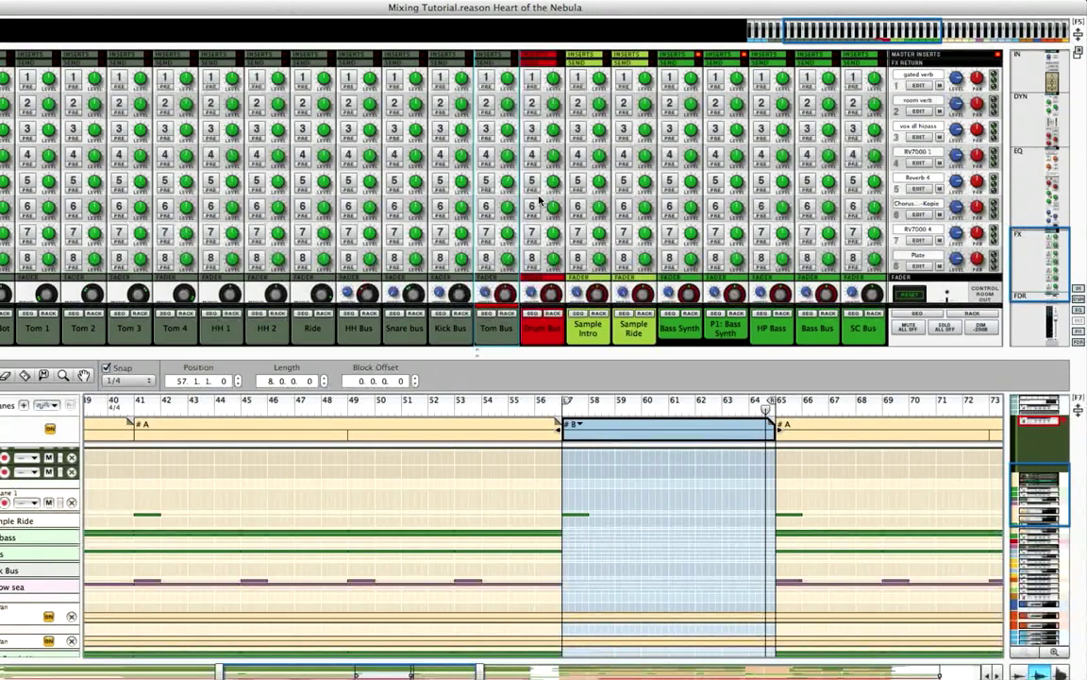
scroll(540, 200, "down", 2)
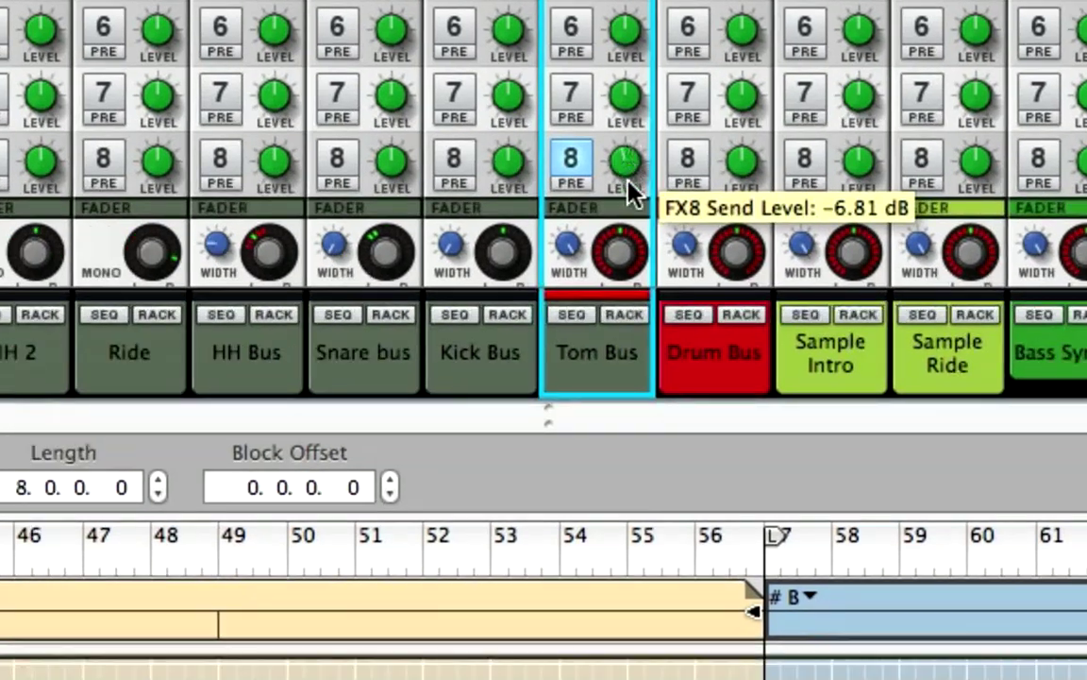
mouse_move(625, 180)
left_mouse_down()
mouse_move(621, 204)
mouse_move(622, 165)
left_mouse_up()
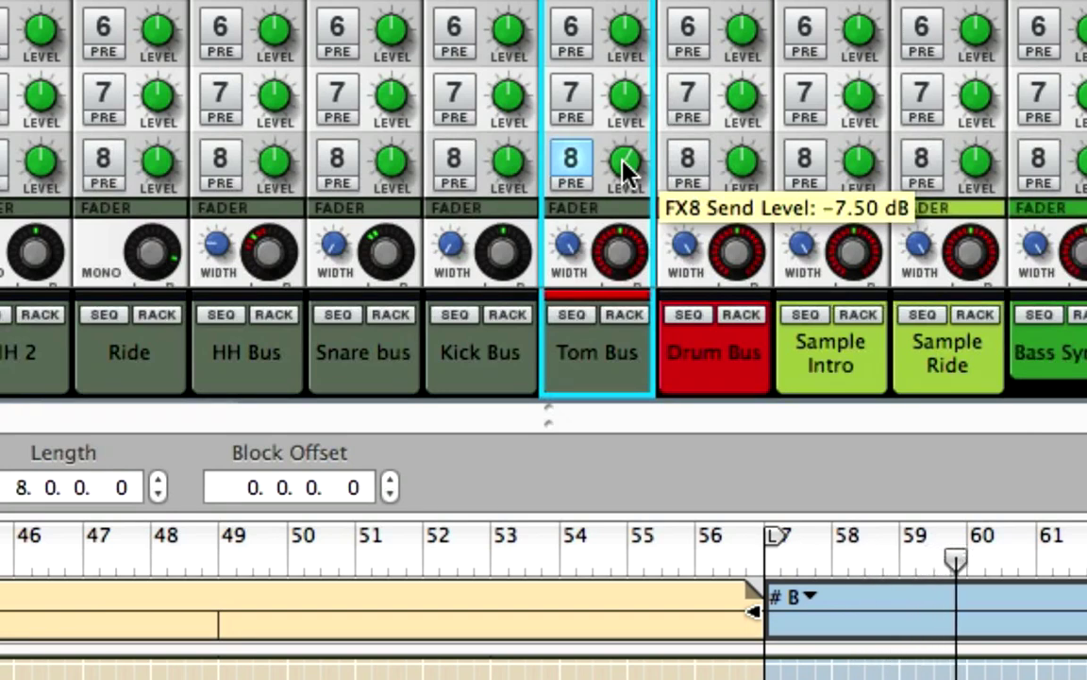
- Compare the Tom Bus with its FX8 send off and on during playback, leaving the send on
left_click(569, 162)
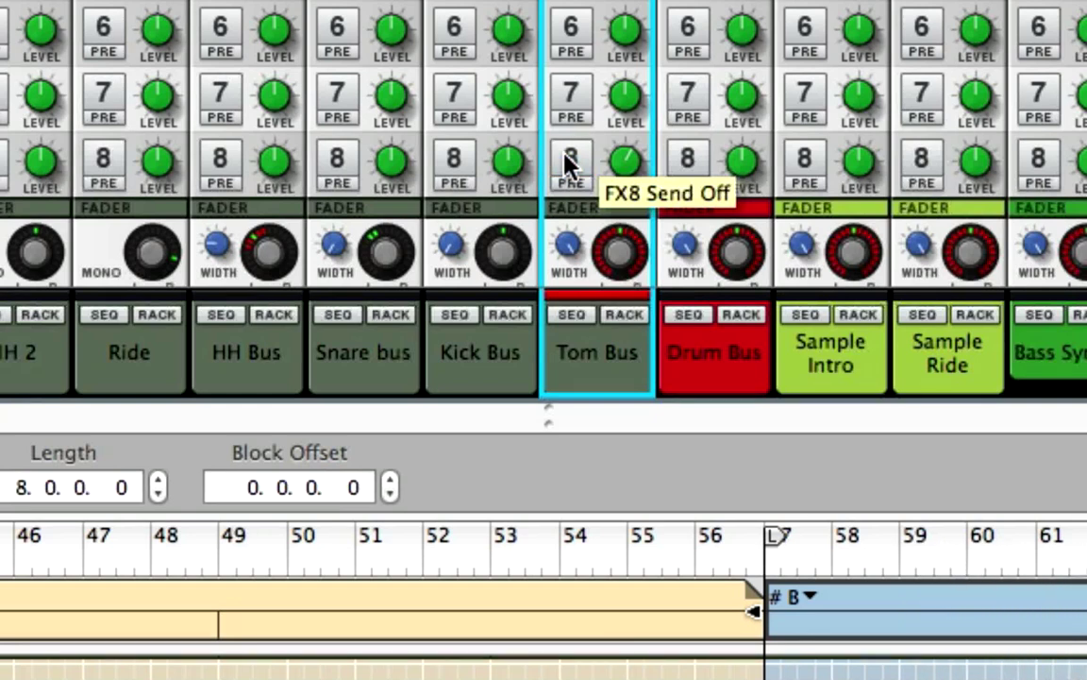
left_click(569, 163)
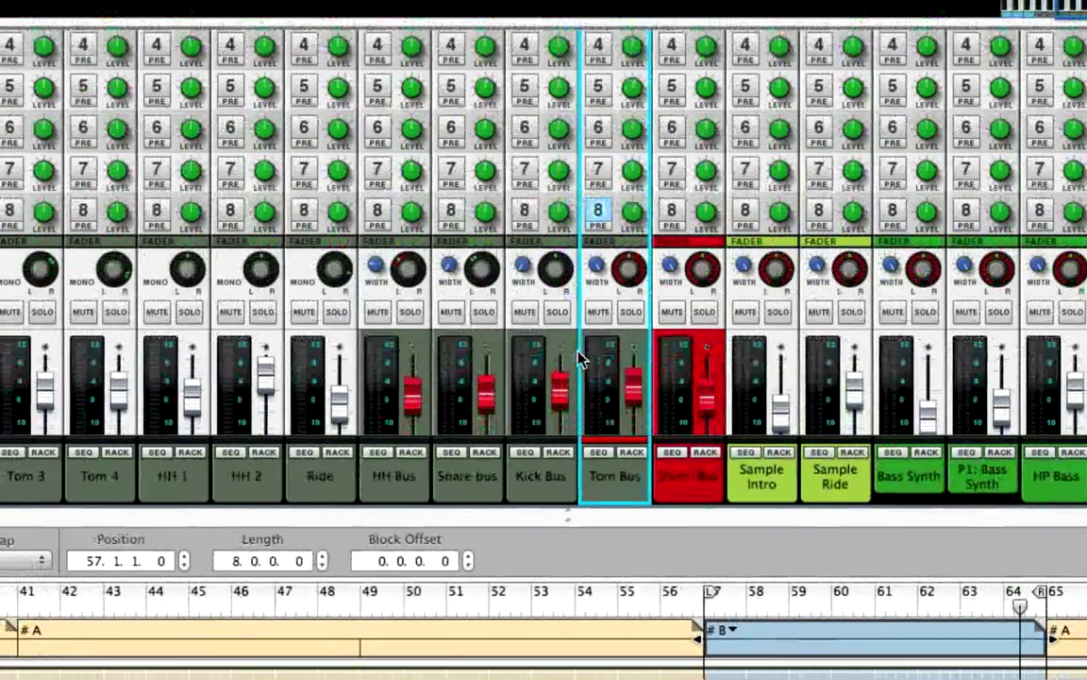
scroll(577, 359, "down", 5)
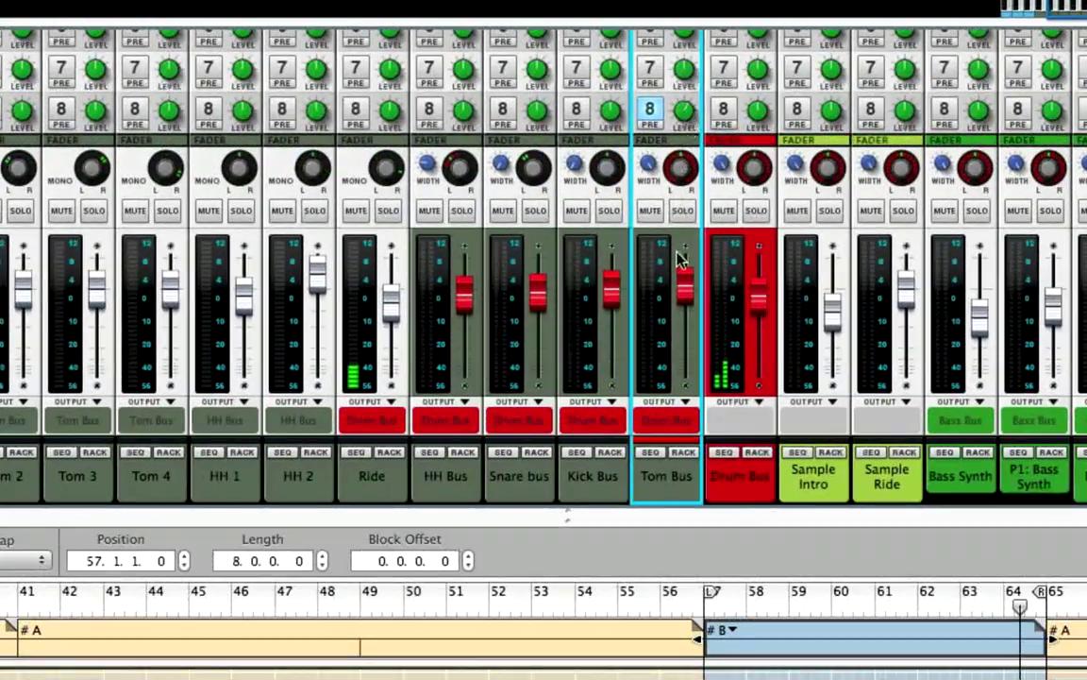
scroll(658, 144, "up", 10)
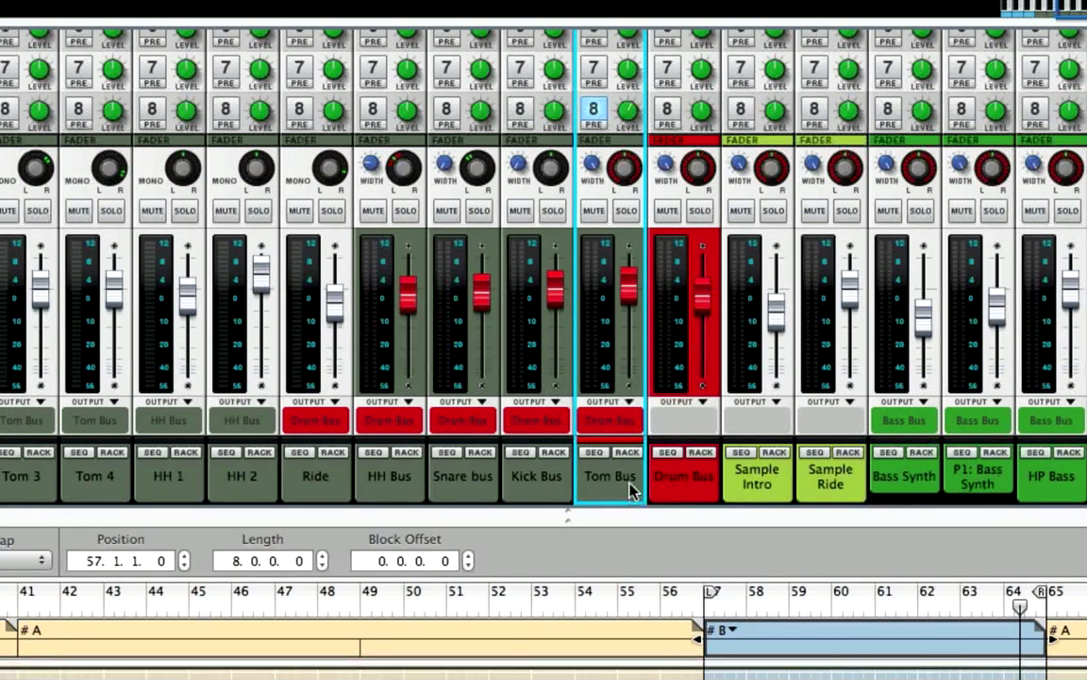
- Place the playback position in the break block between bars 7 and 8 and switch off the Tom Bus FX8 send
scroll(517, 569, "left", 8)
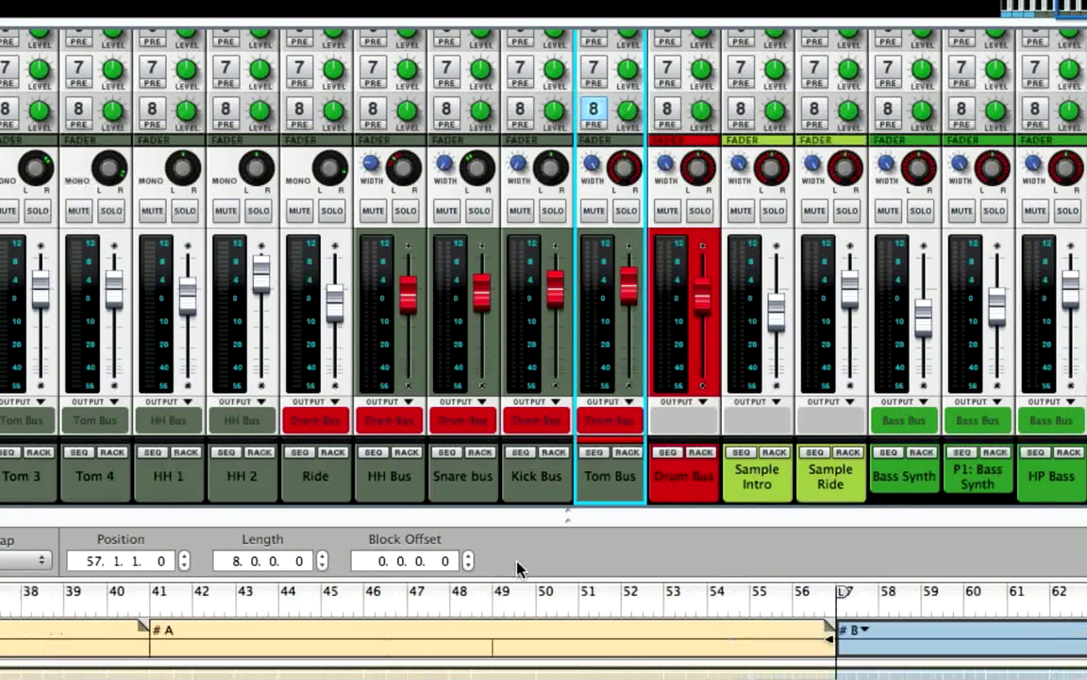
scroll(516, 568, "left", 10)
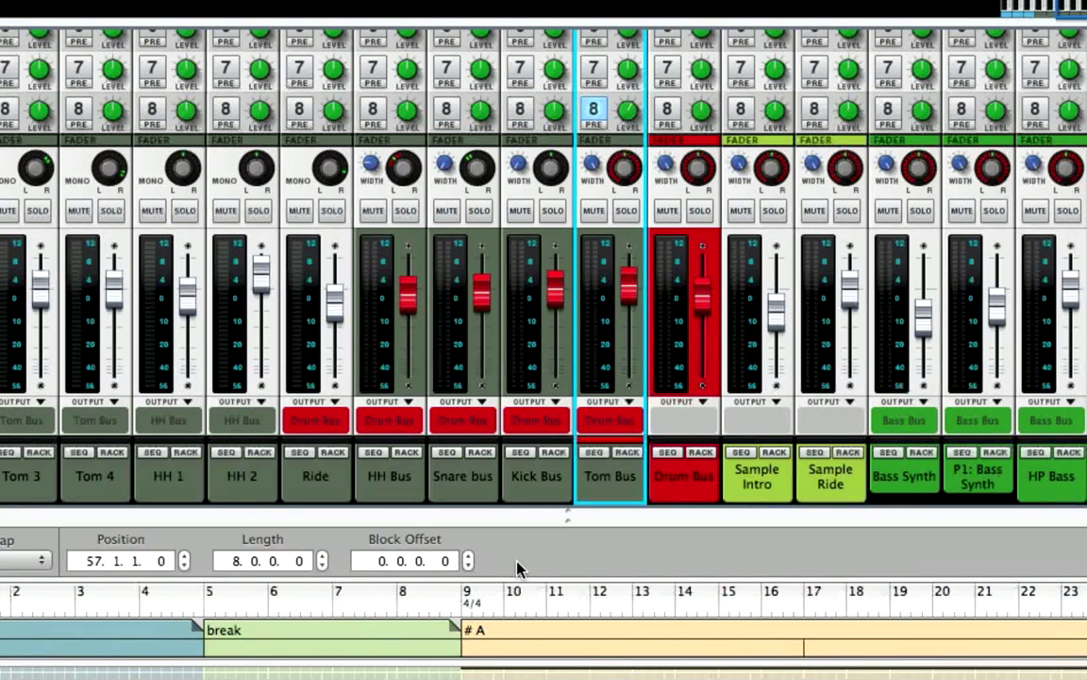
scroll(516, 568, "right", 3)
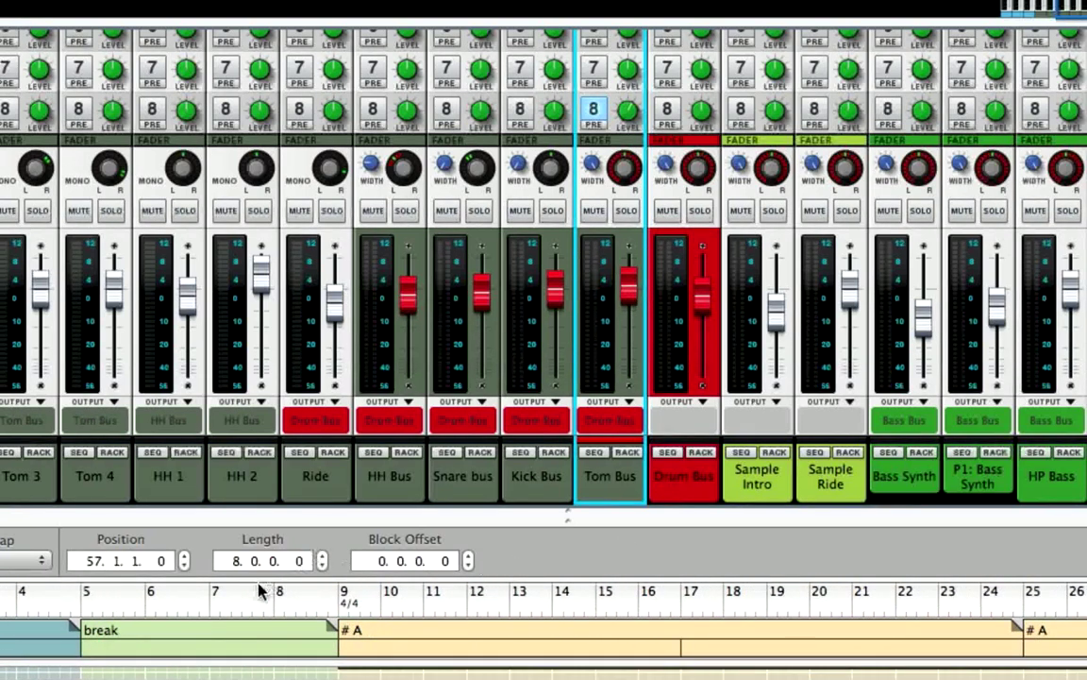
left_click(253, 595)
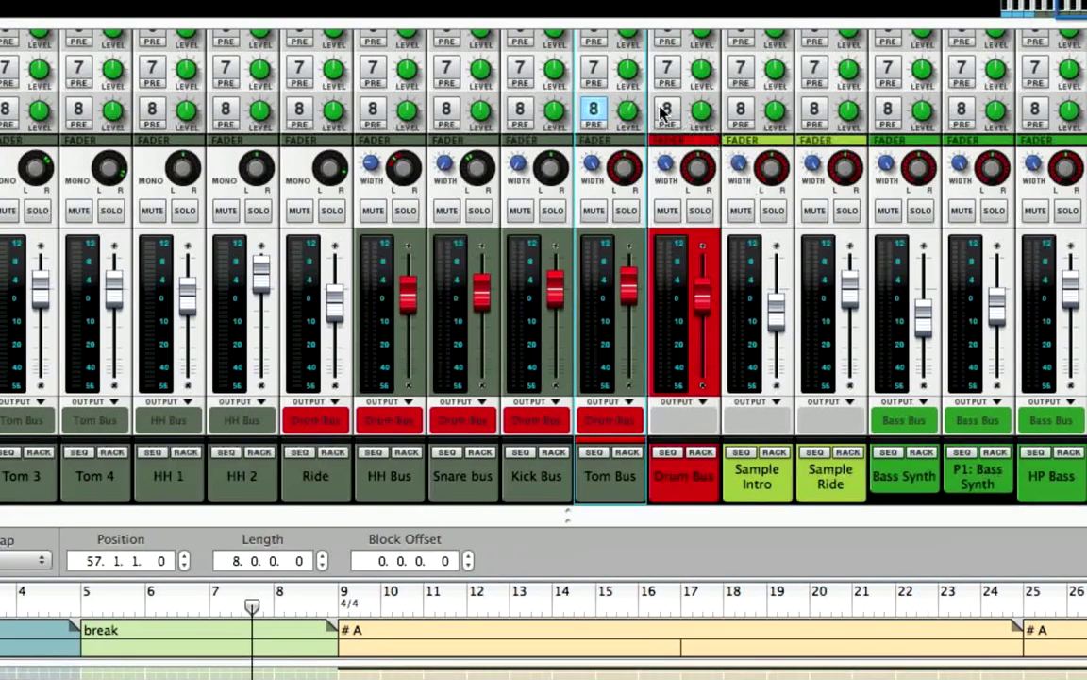
left_click(596, 111)
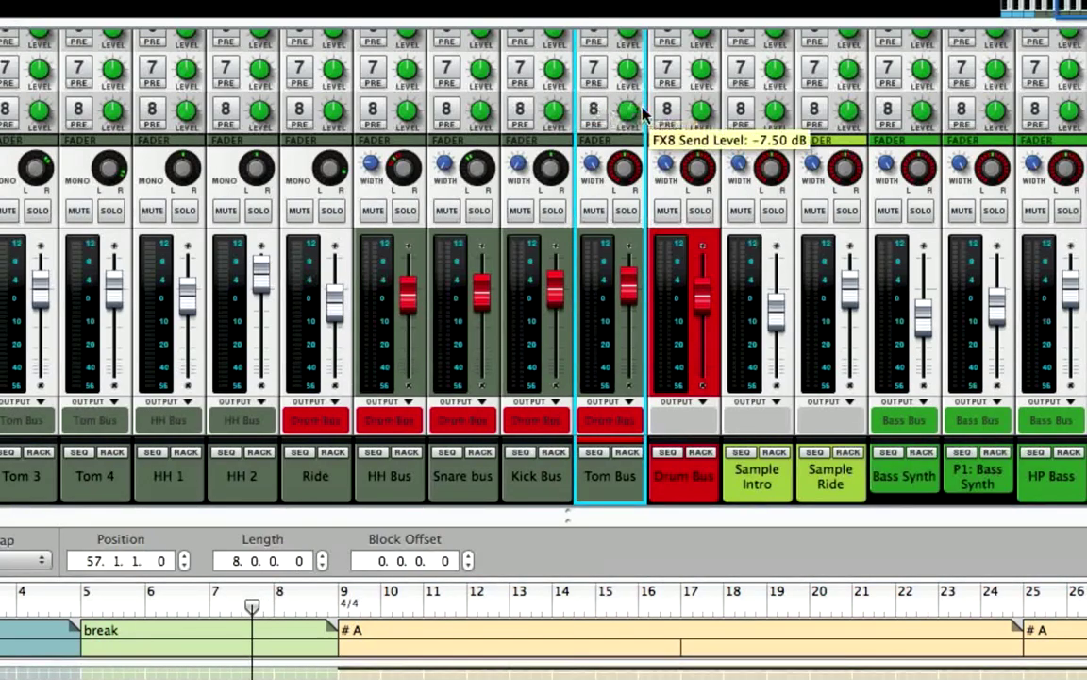
- Turn on the FX5 send of the Tom 3 channel and set its level to -6.14 dB
scroll(640, 111, "up", 5)
scroll(642, 114, "up", 3)
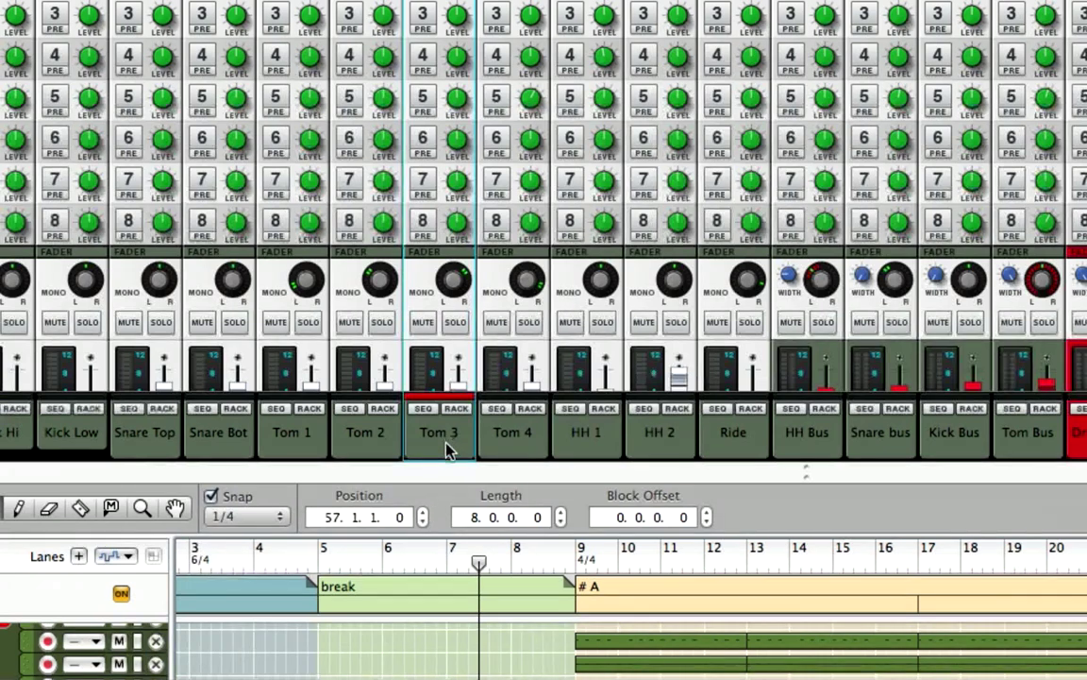
left_click(425, 98)
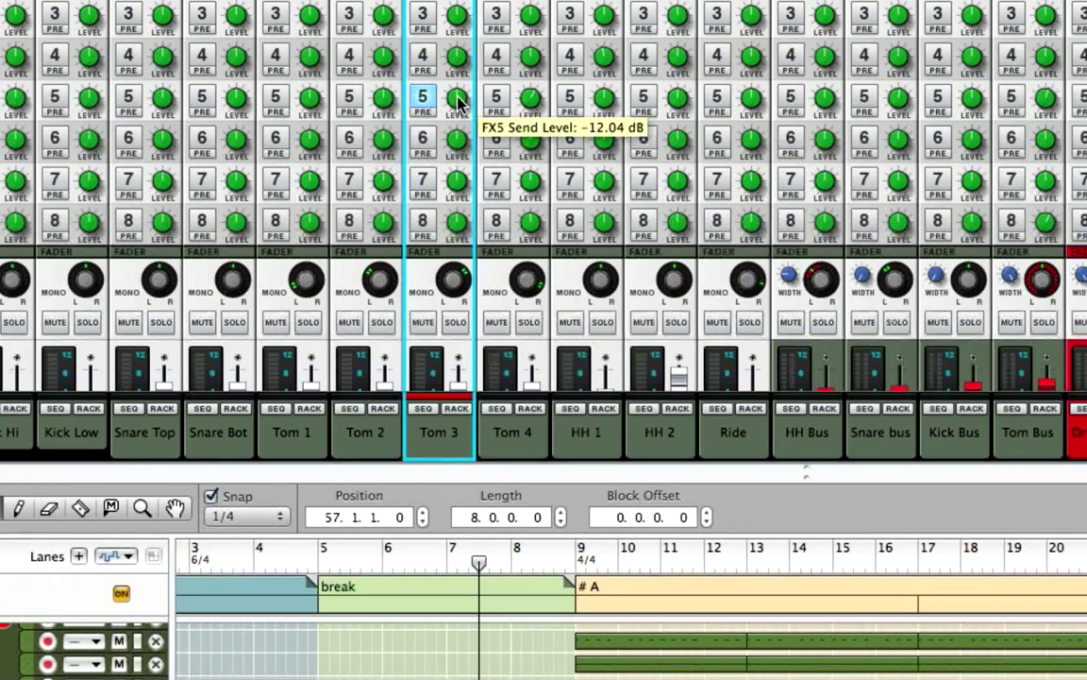
left_click_drag(457, 102, 451, 95)
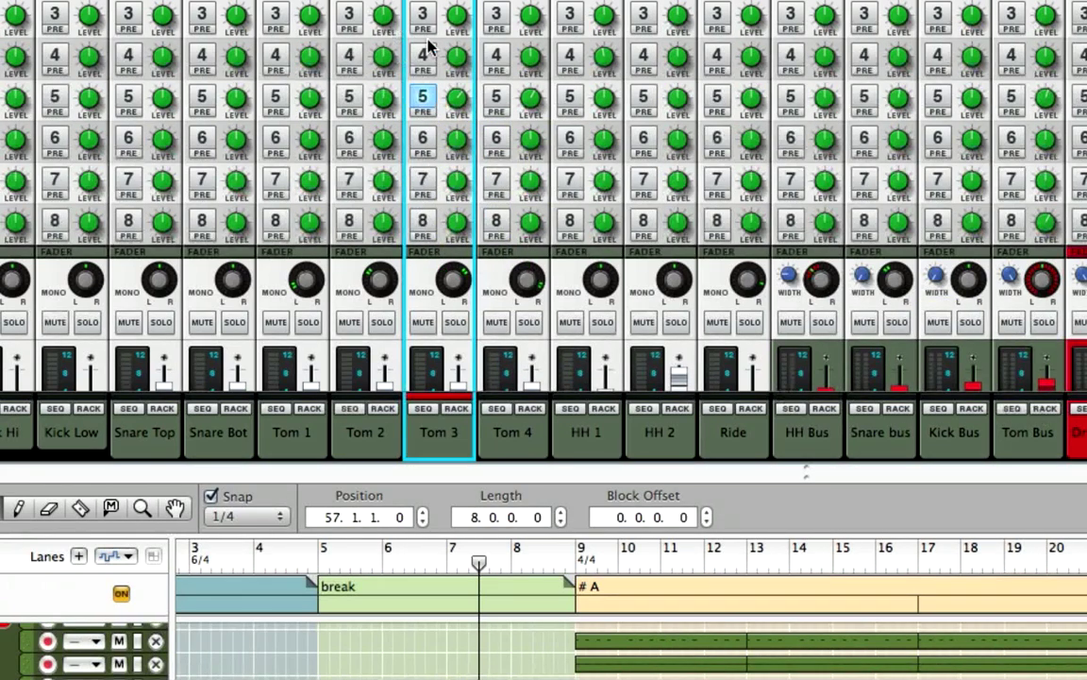
- Switch the Tom Bus FX8 send back on and turn the Tom 3 FX5 send off while listening
left_click(1013, 219)
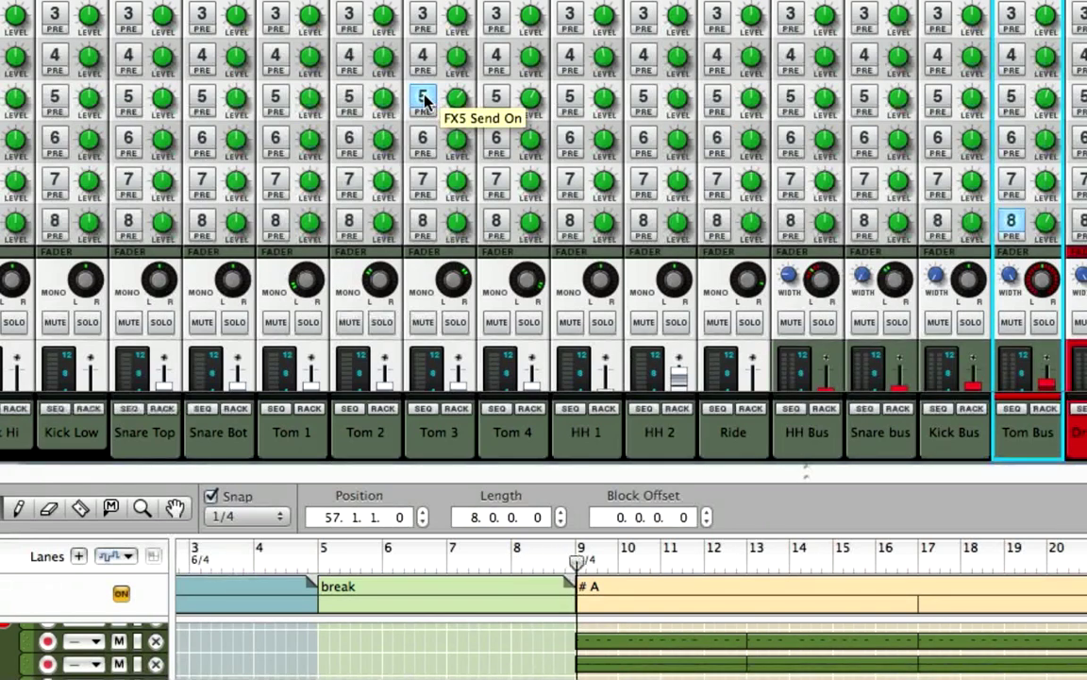
left_click(423, 102)
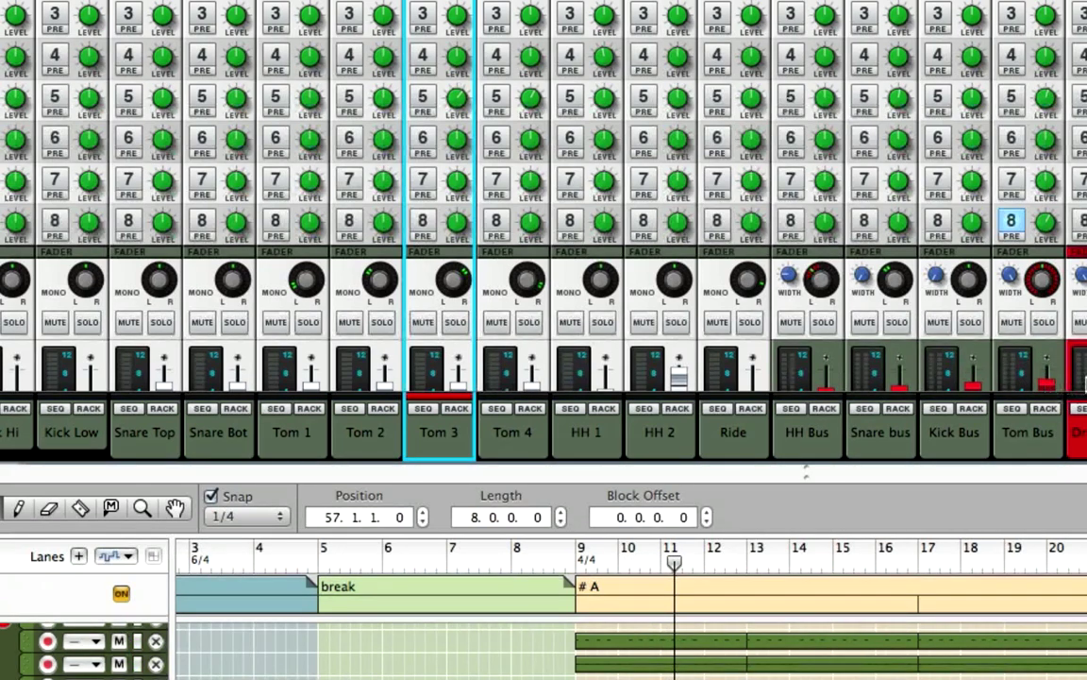
- Solo the Drum Bus and play from bar 7 in the break, comparing the Tom 3 FX5 send on and off
left_click(1086, 323)
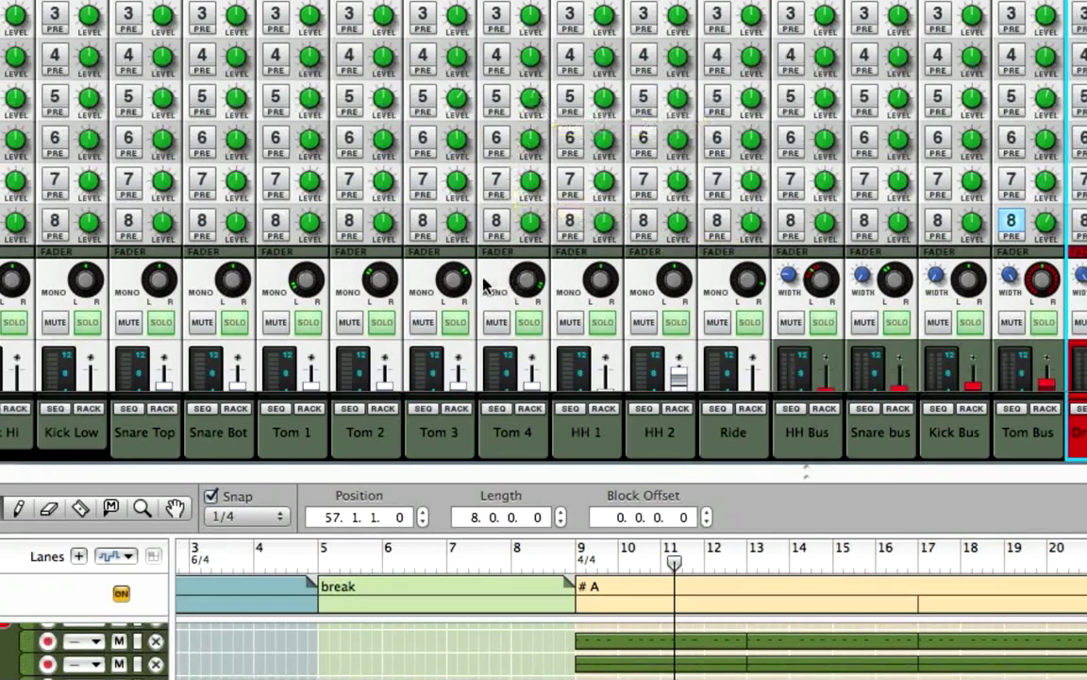
left_click(469, 562)
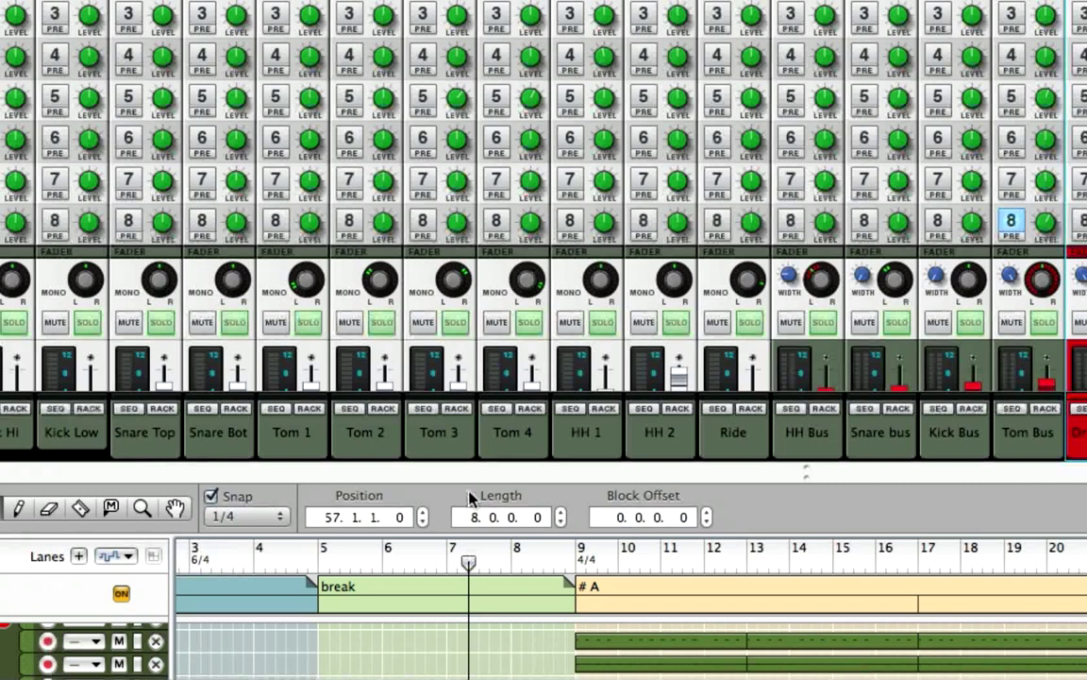
left_click(424, 100)
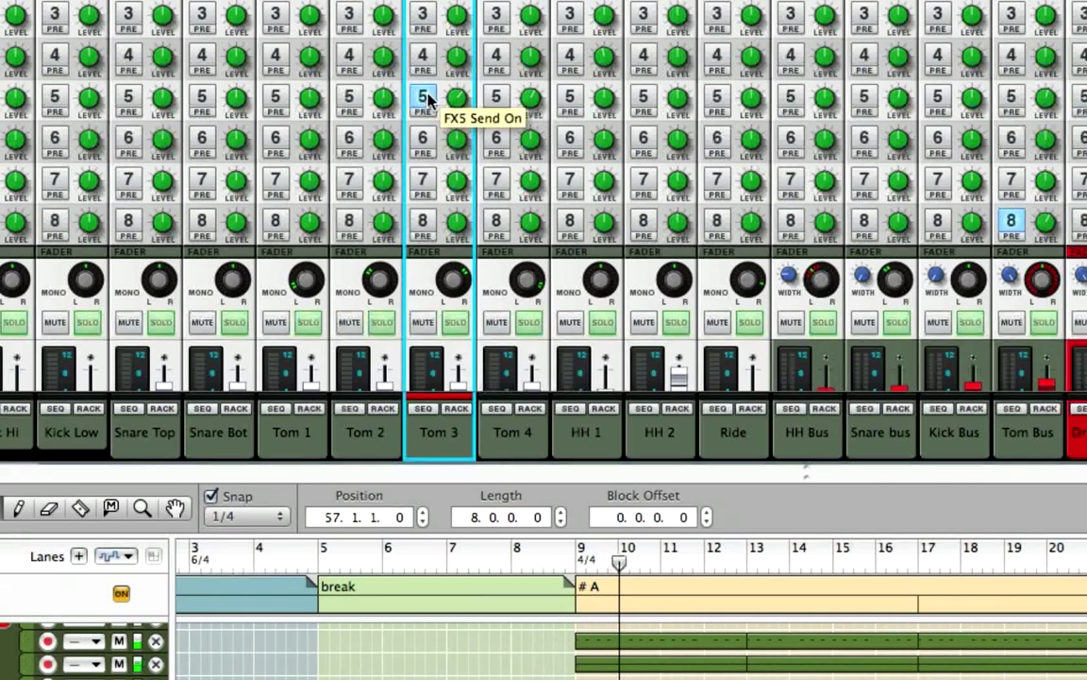
mouse_move(454, 104)
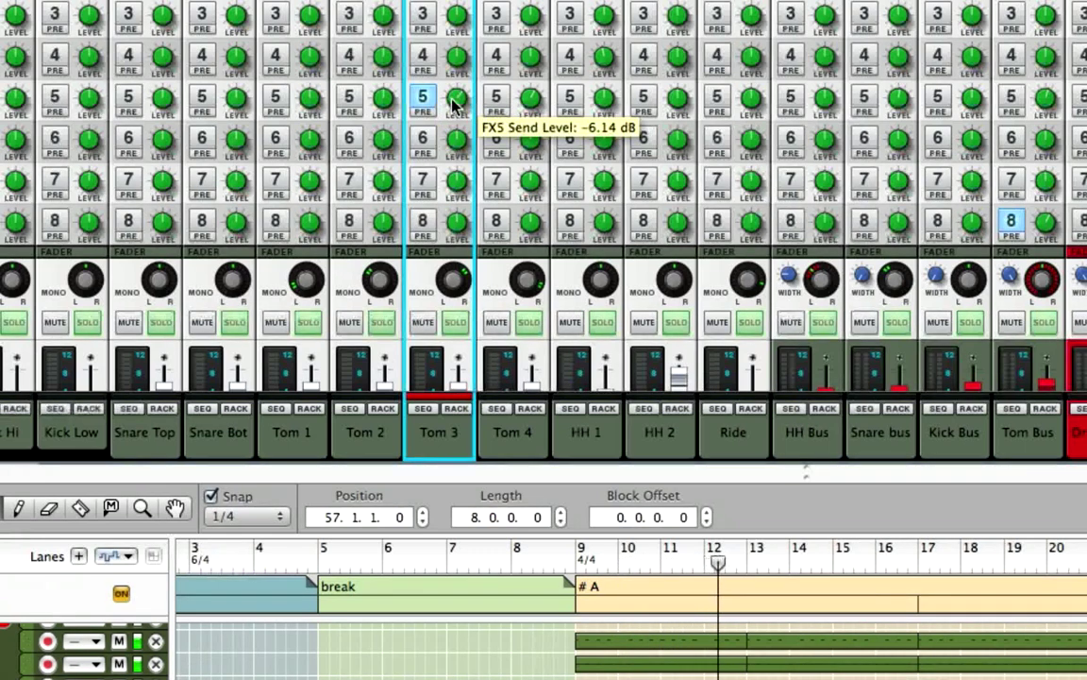
left_click(424, 102)
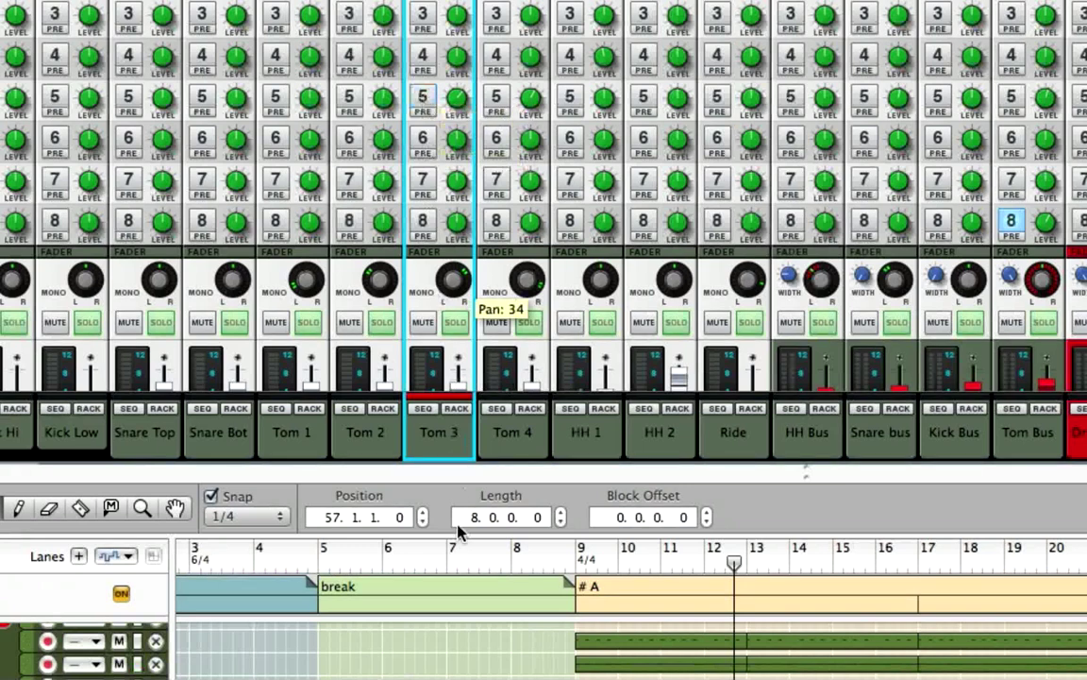
- Unsolo the Drum Bus and compare the Tom 3 FX5 send in the full mix from bar 7, leaving it off and FX8 on
left_click(503, 562)
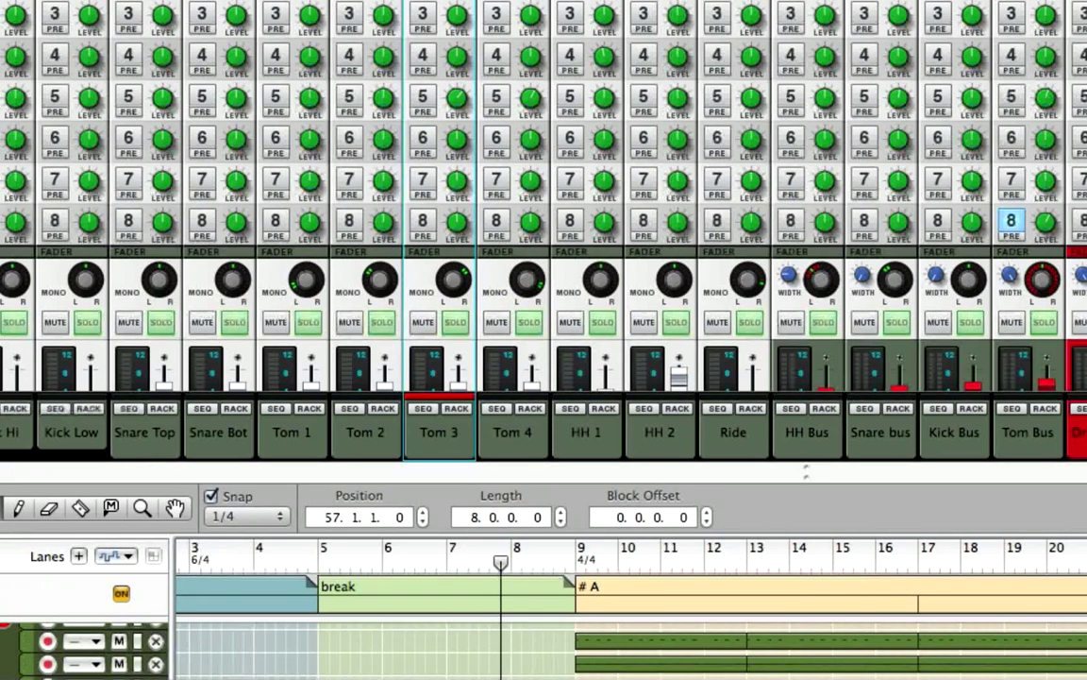
left_click(1086, 323)
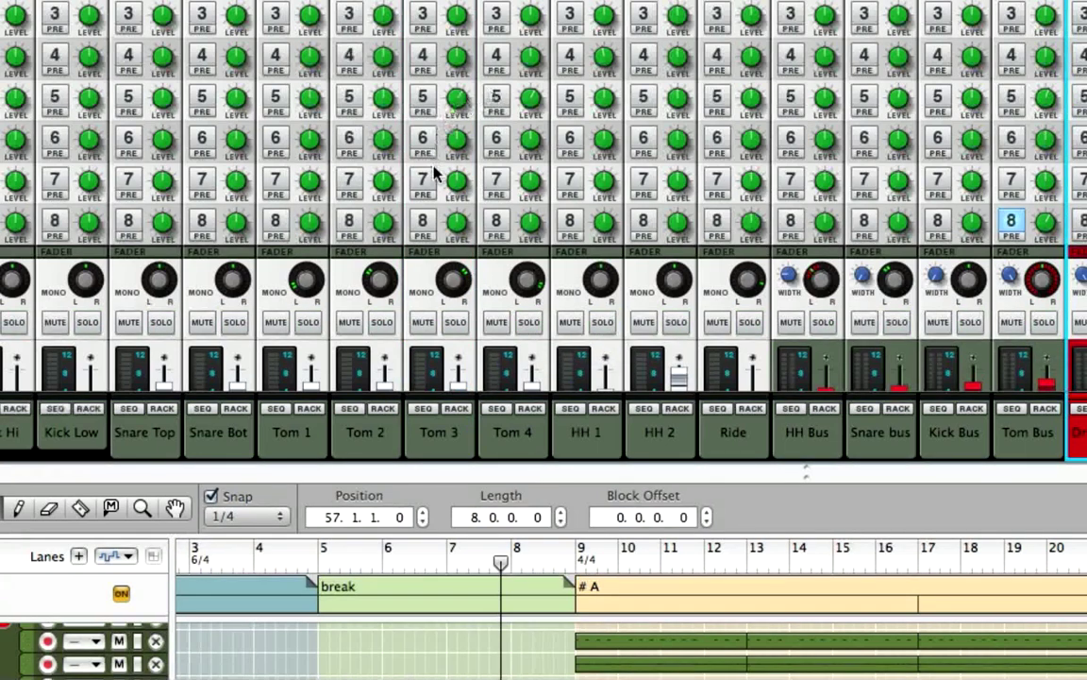
left_click(422, 101)
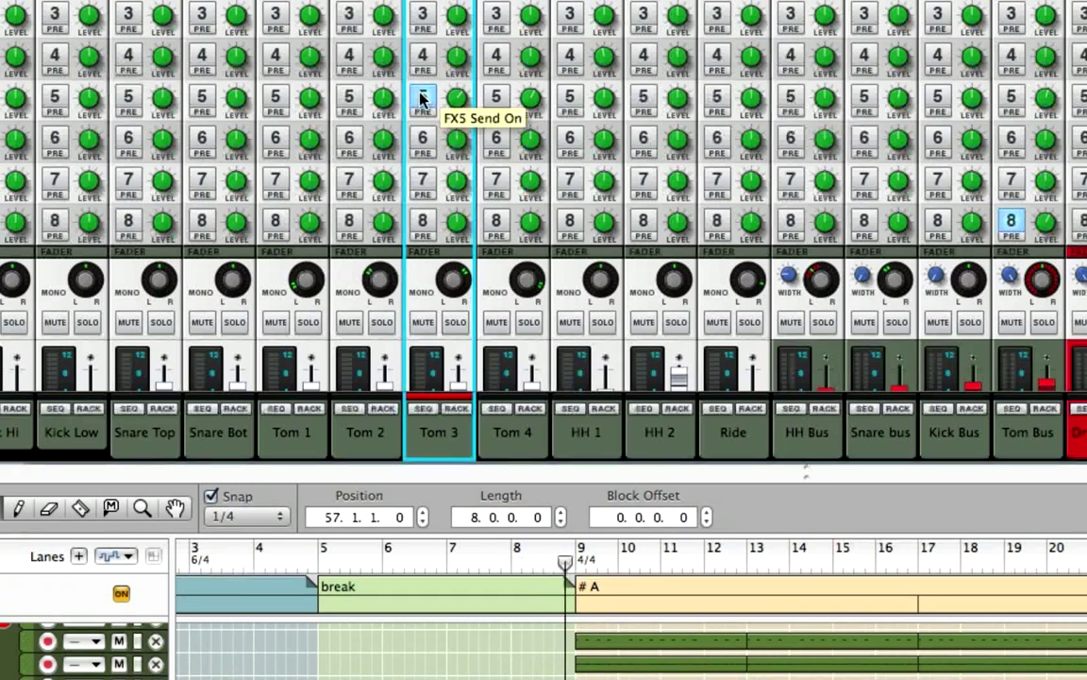
left_click(422, 101)
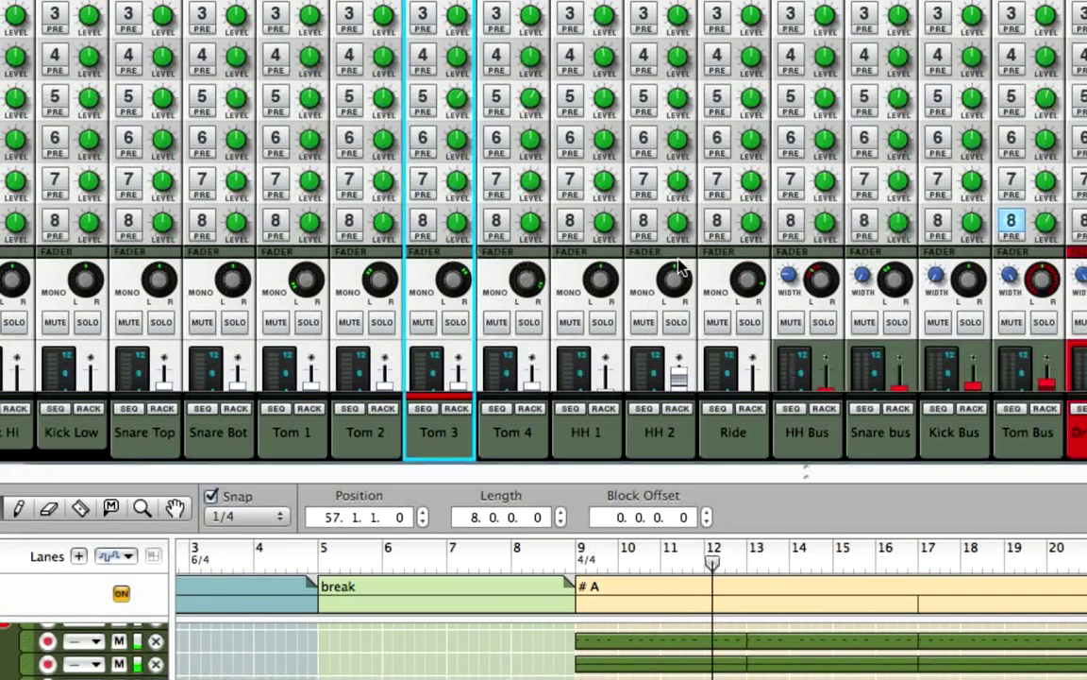
left_click(1012, 225)
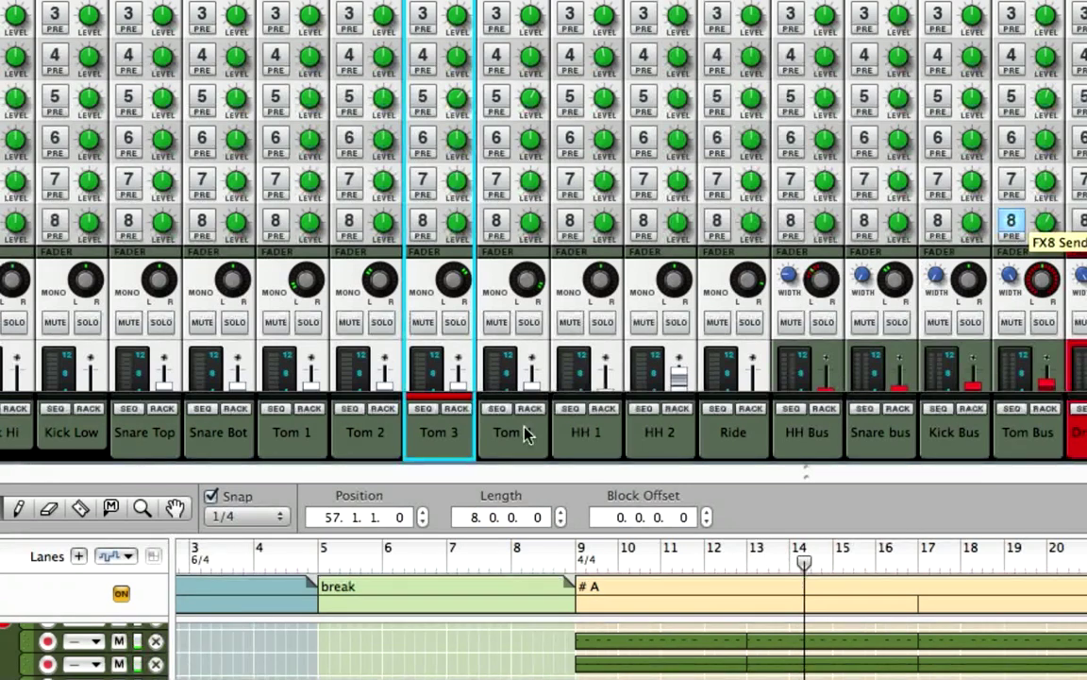
- Create an automation lane for the Tom 3 FX5 send switch and move the Tom 3 track directly above the drum lanes
left_click(490, 553)
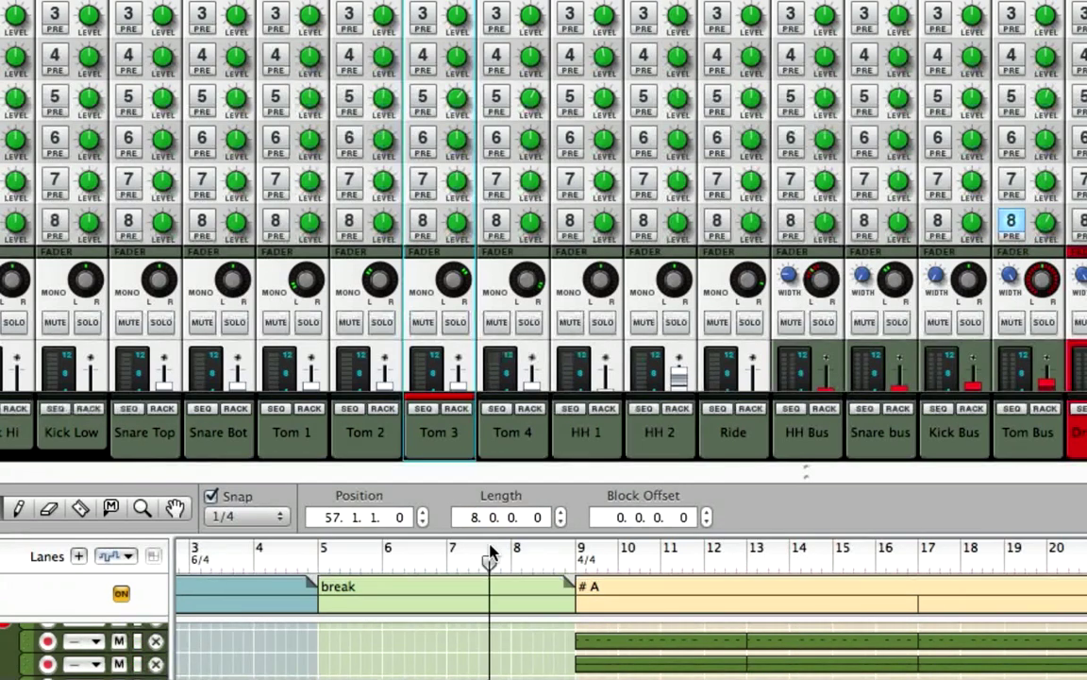
right_click(424, 102)
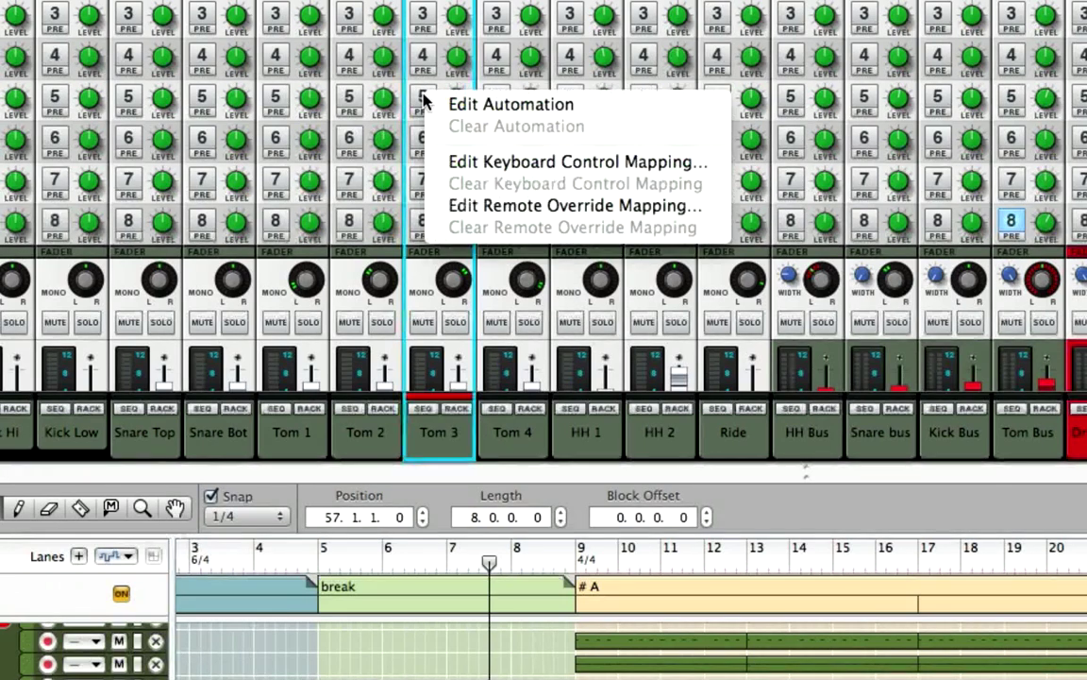
left_click(453, 106)
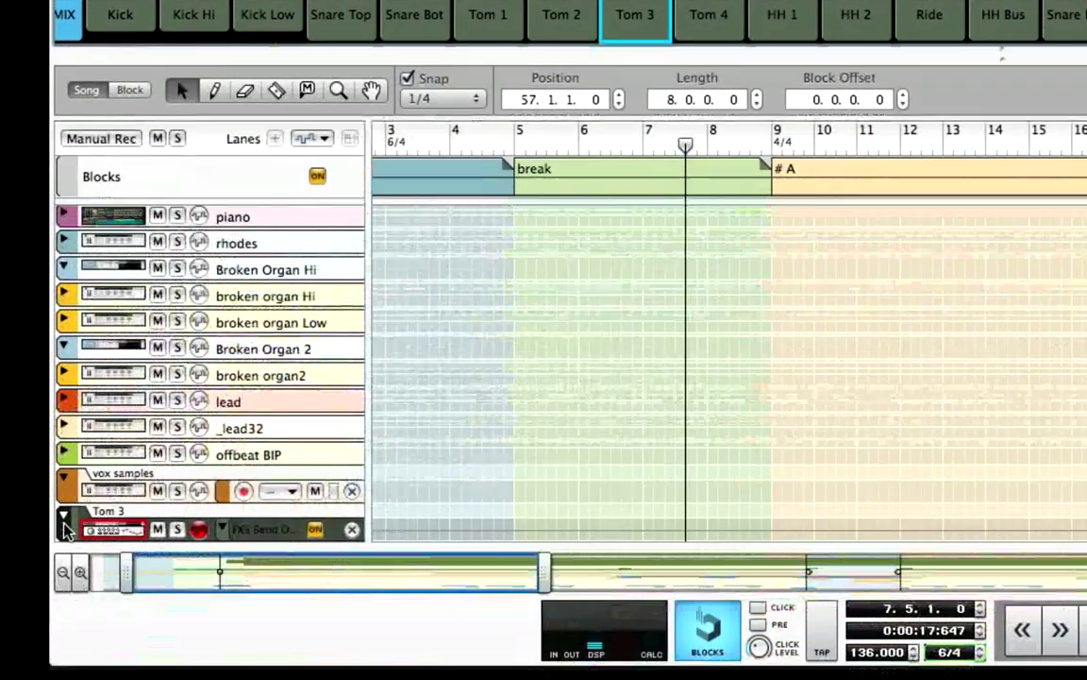
left_click_drag(67, 520, 67, 316)
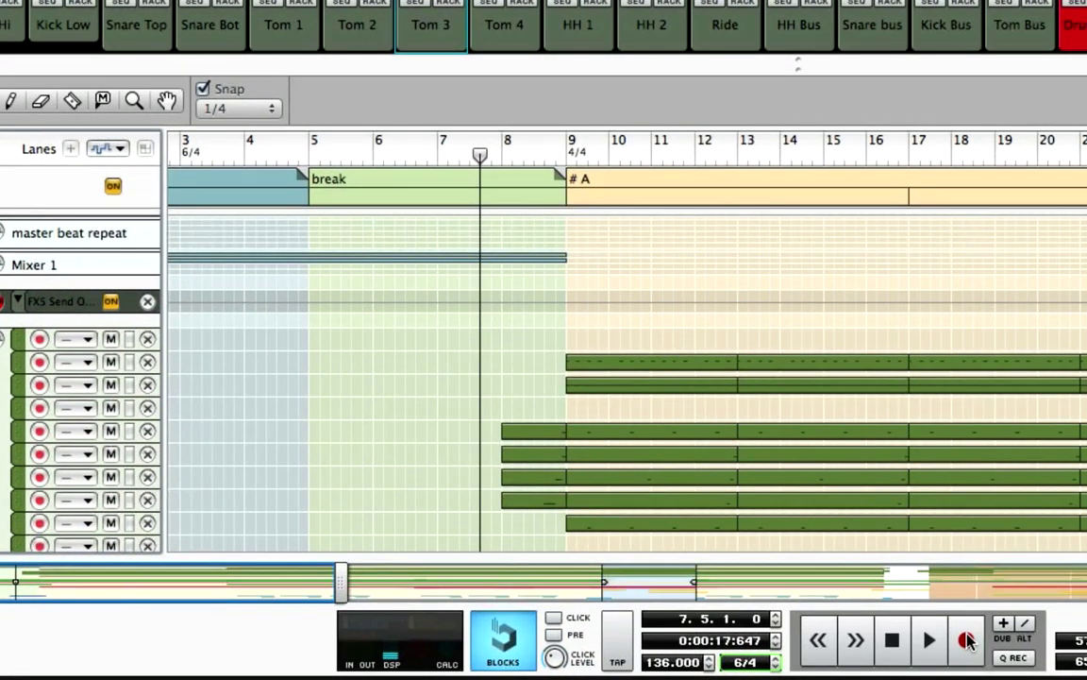
- Record Tom 3 FX5 send automation from bar 7, switching the send on midway through bar 8 and off after bar 9
left_click(967, 640)
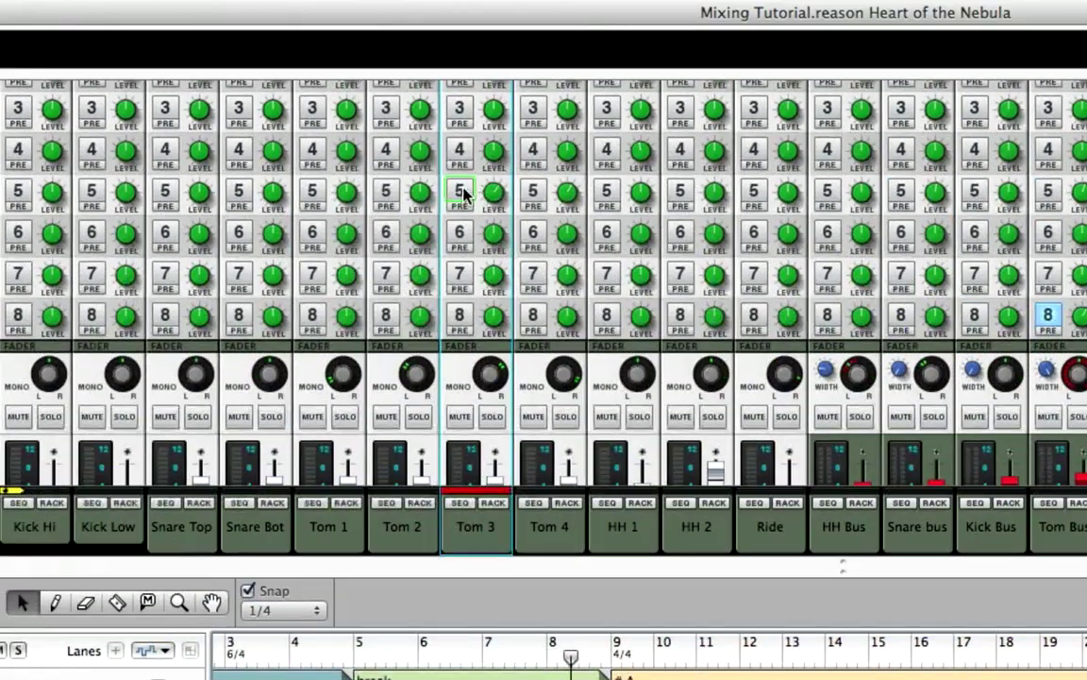
left_click(464, 195)
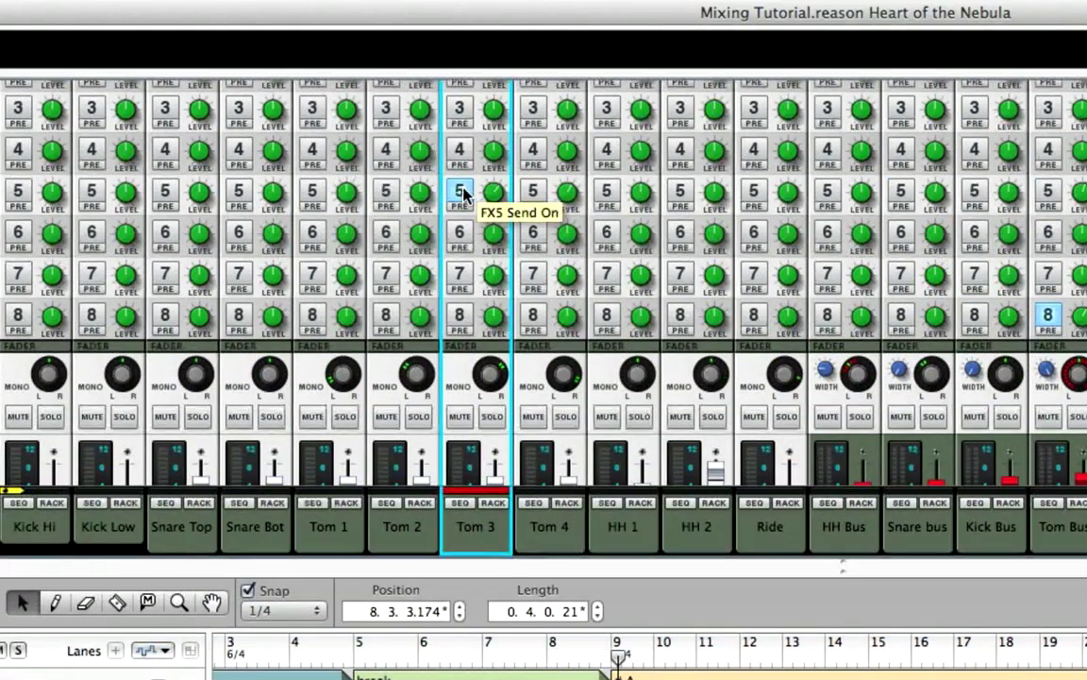
left_click(461, 193)
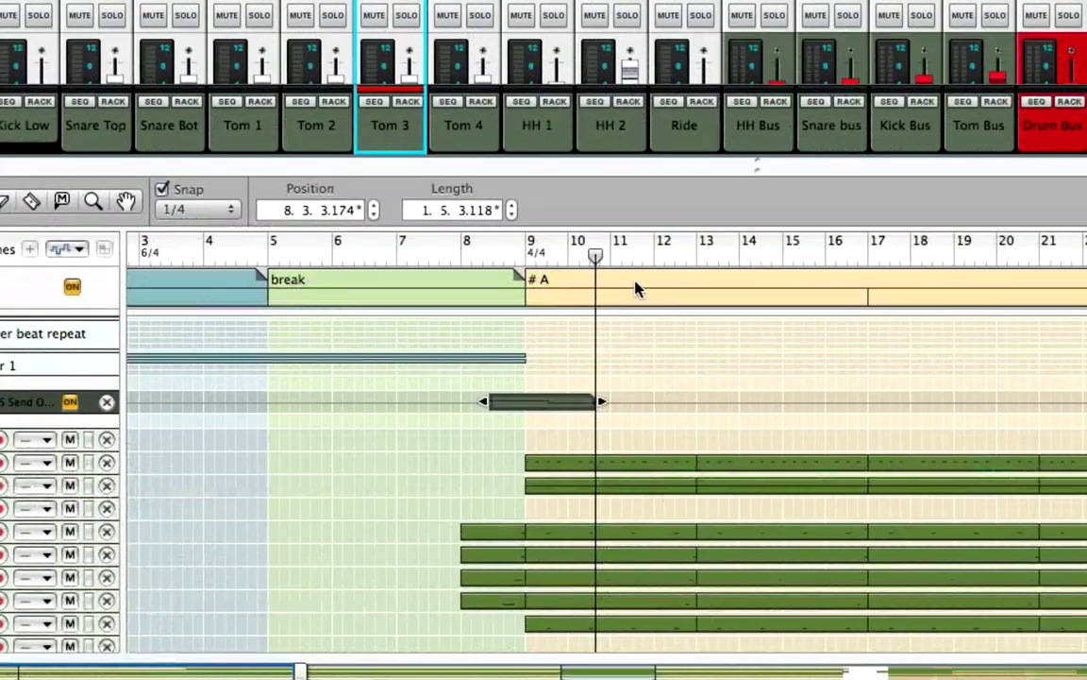
key("space")
- Expand the recorded FX5 send clip, move its off point to 9.2.1.167, and play back from just before bar 8
left_click(452, 257)
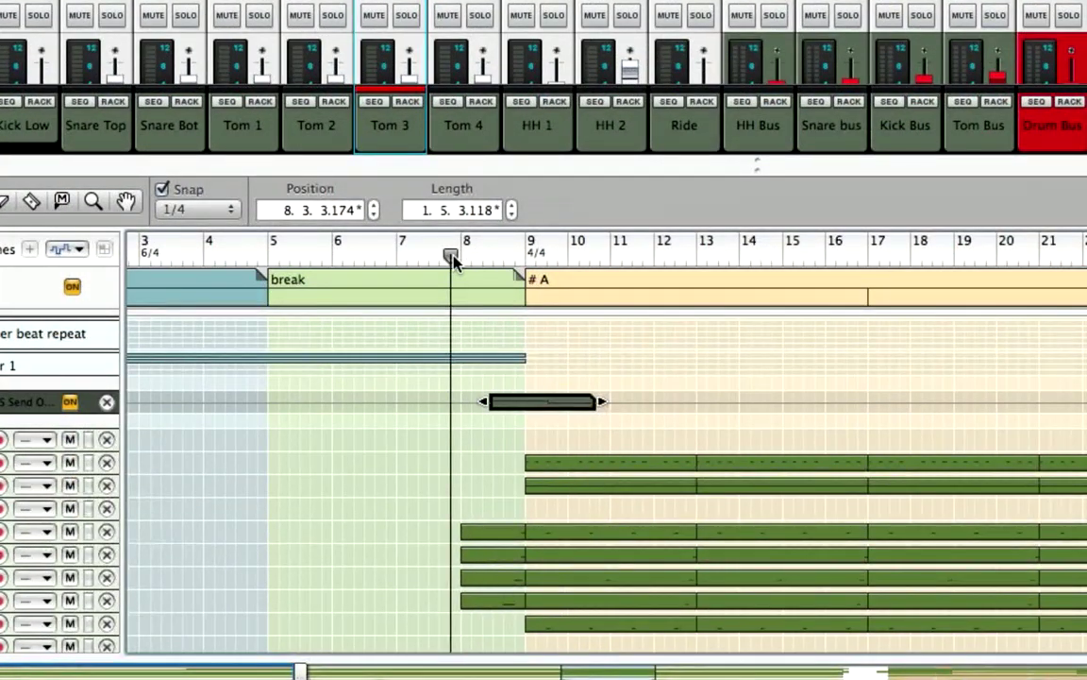
double_click(553, 403)
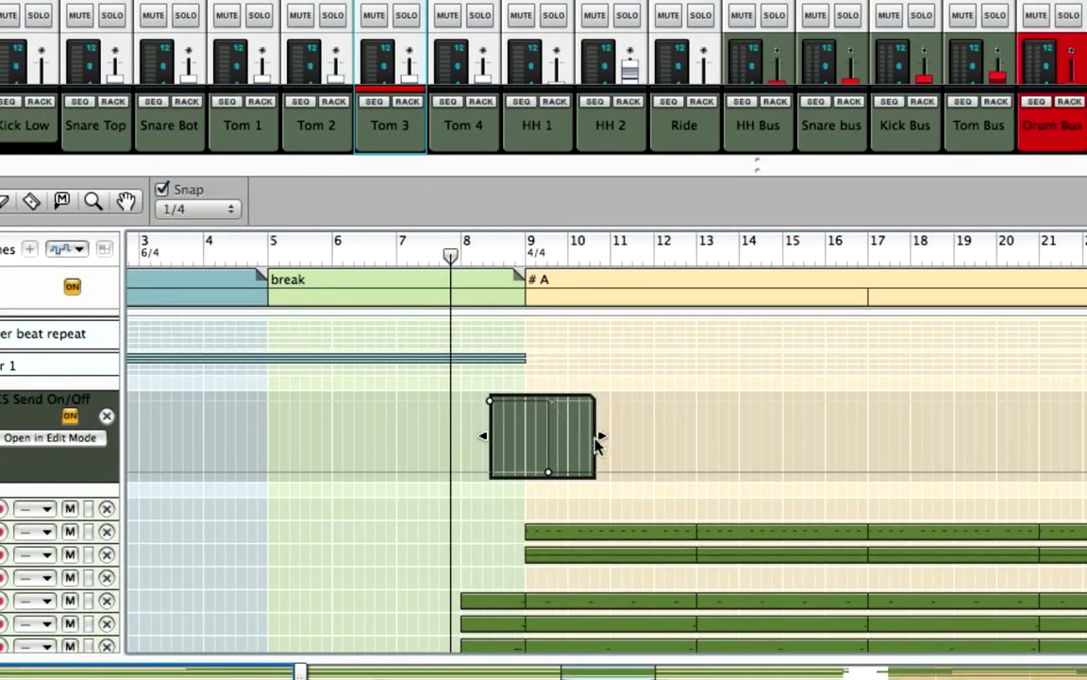
key("h")
key("h")
key("h")
key("h")
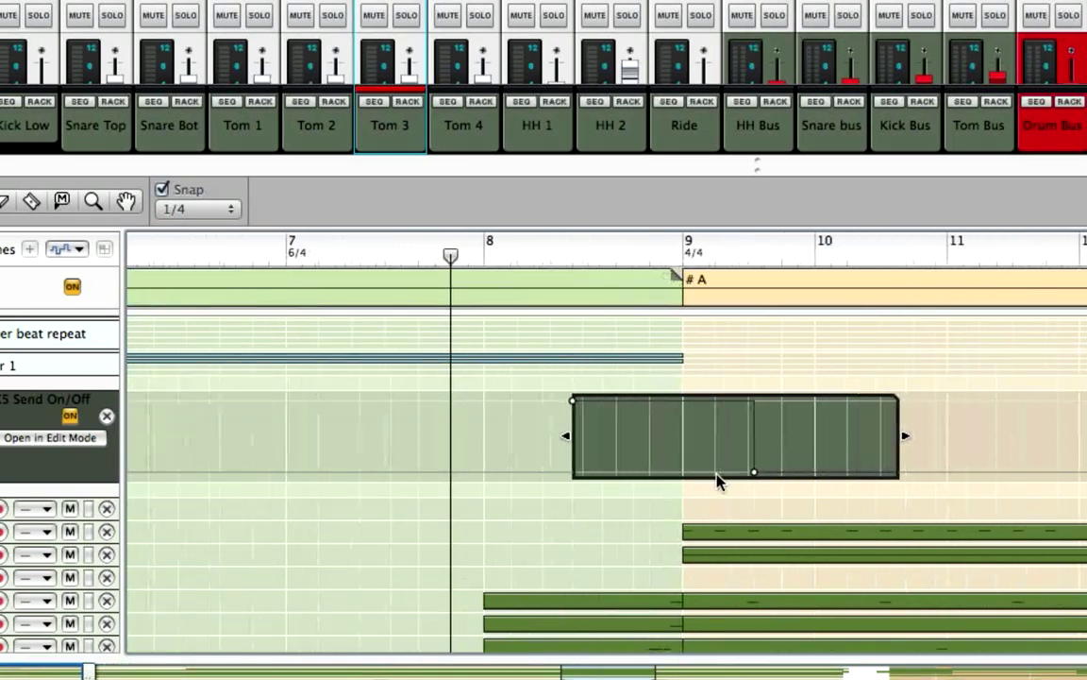
left_click_drag(755, 474, 706, 474)
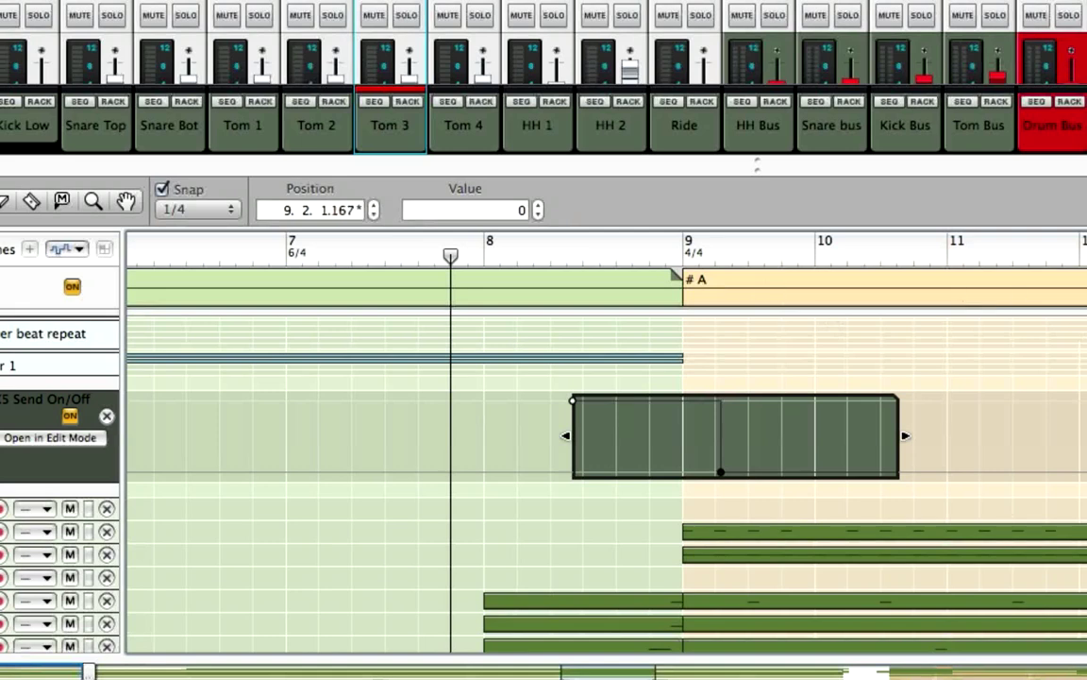
key("space")
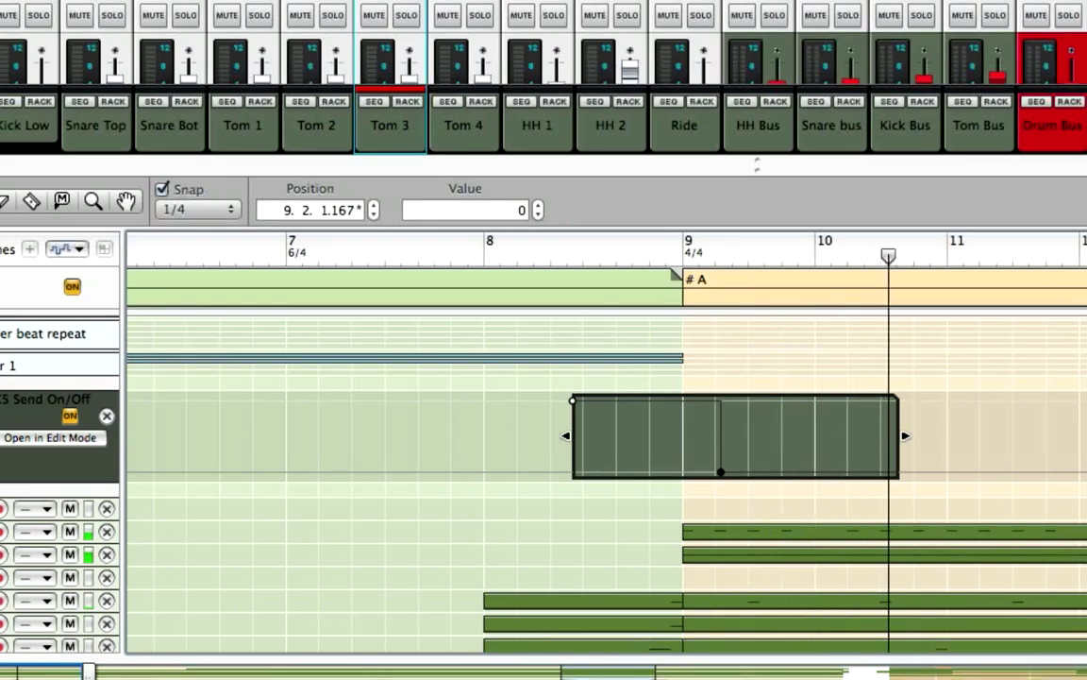
scroll(850, 12, "down", 3)
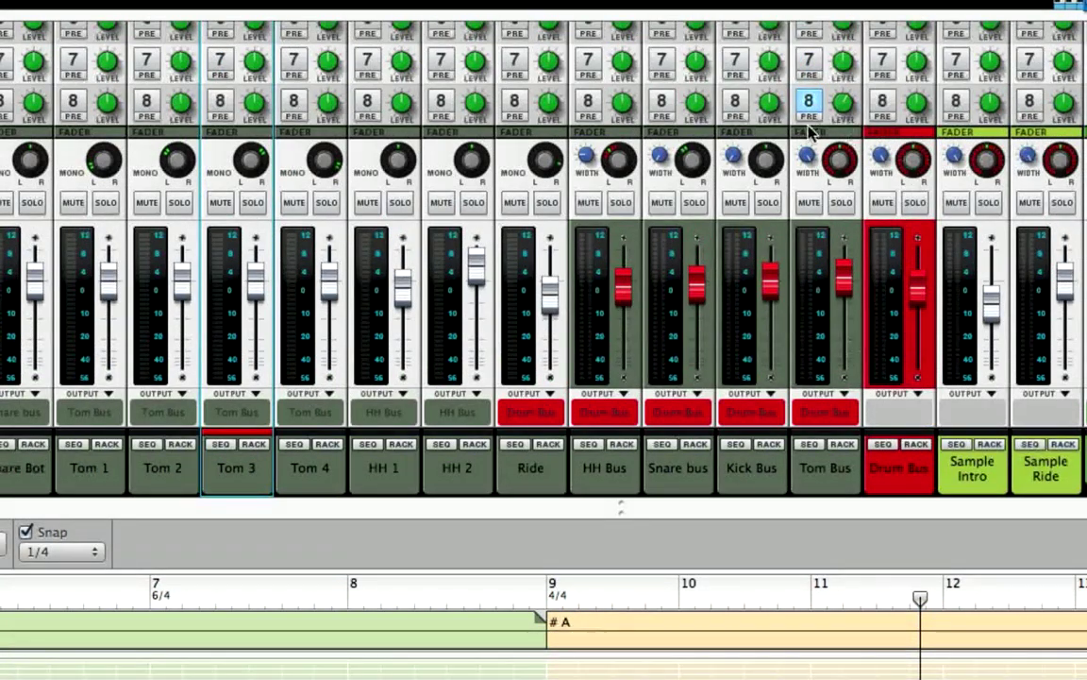
scroll(560, 398, "up", 5)
scroll(560, 398, "right", 5)
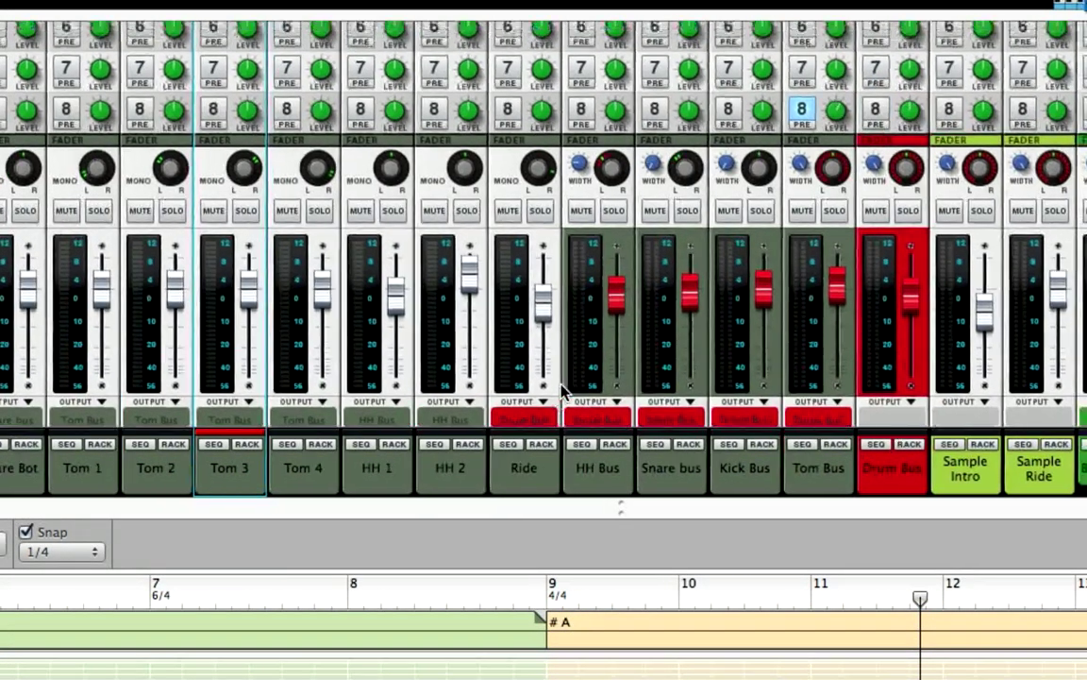
scroll(561, 394, "down", 1)
scroll(561, 394, "right", 1)
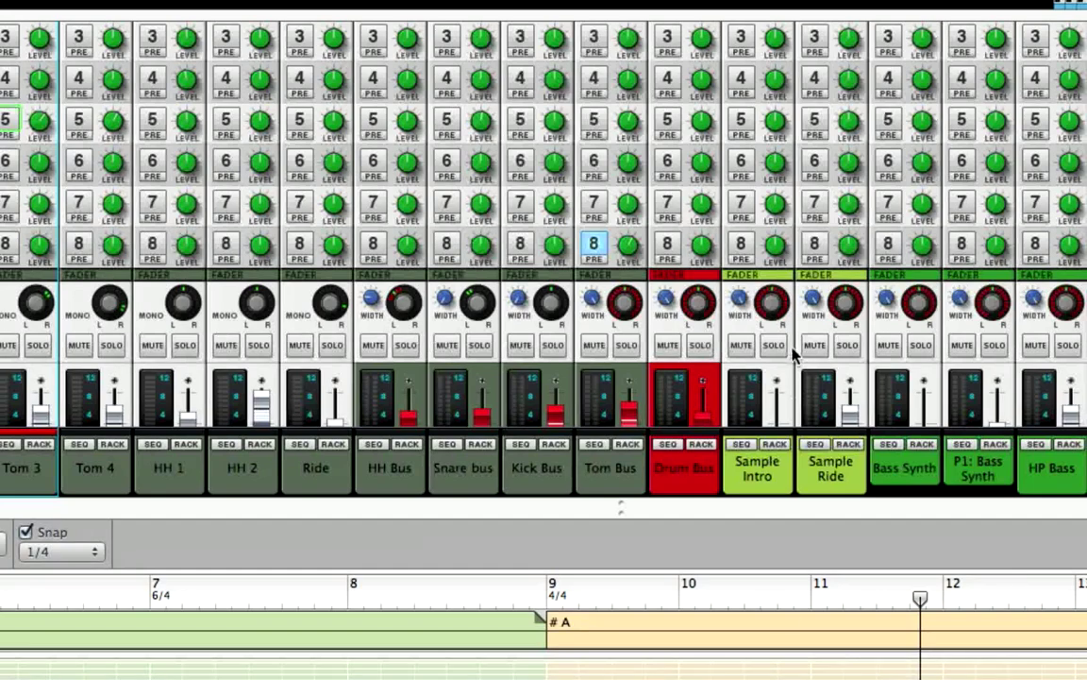
scroll(807, 265, "down", 4)
scroll(807, 264, "left", 1)
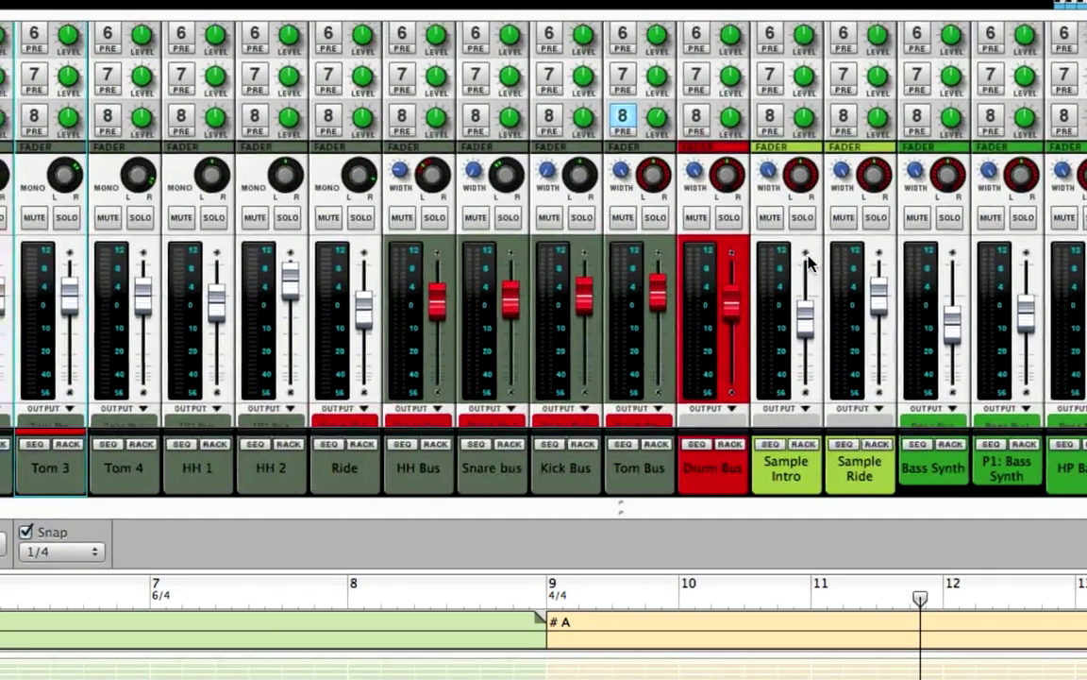
scroll(807, 264, "up", 1)
scroll(807, 265, "left", 1)
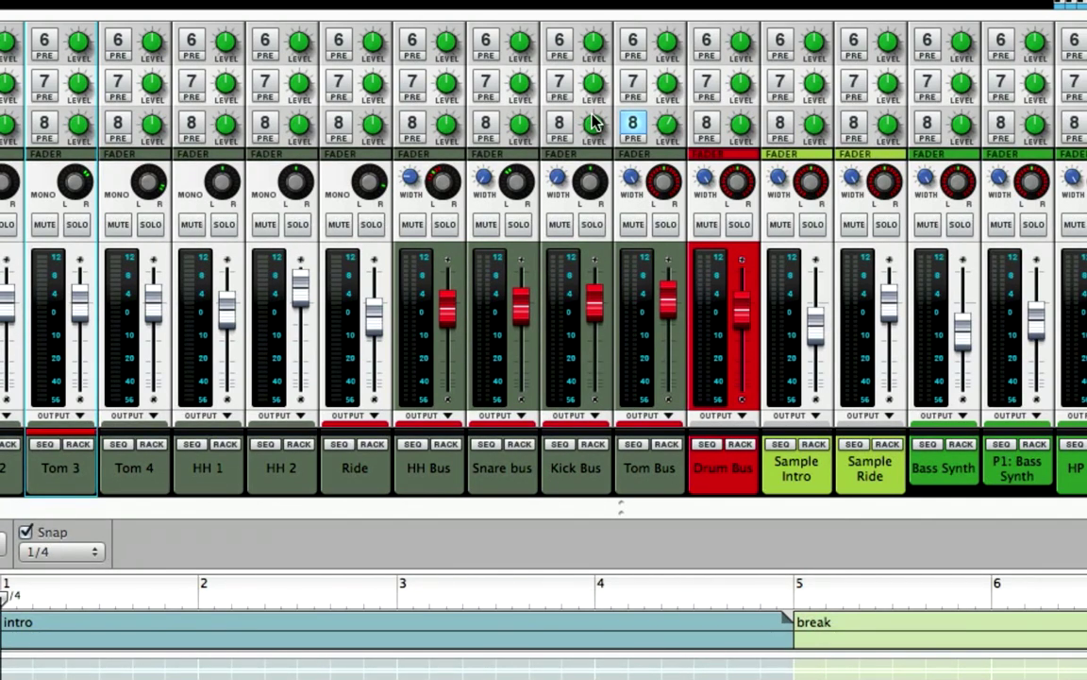
- Play the song from bar 10, turn on the Kick Bus FX8 send and adjust its level
mouse_move(594, 124)
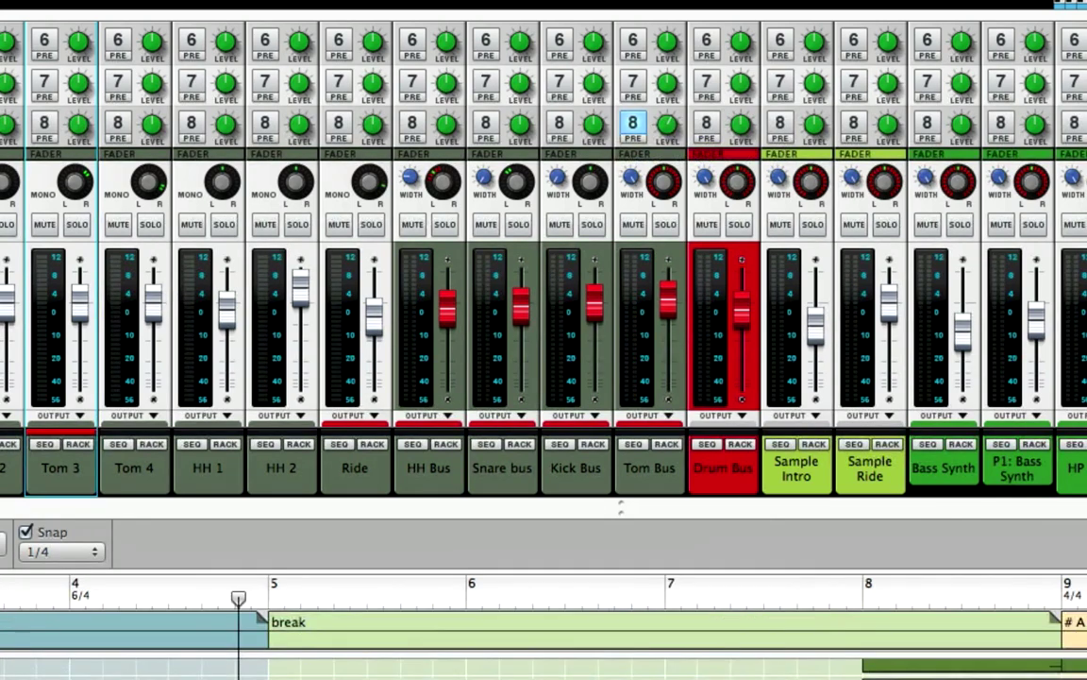
scroll(543, 623, "right", 5)
scroll(673, 661, "right", 2)
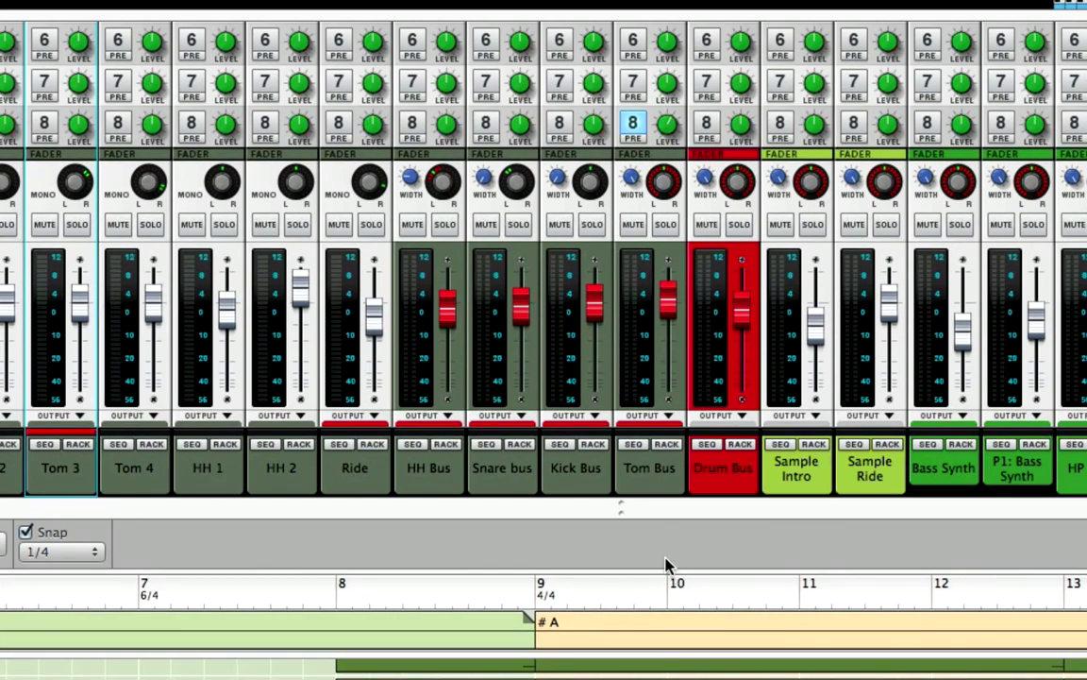
left_click(669, 587)
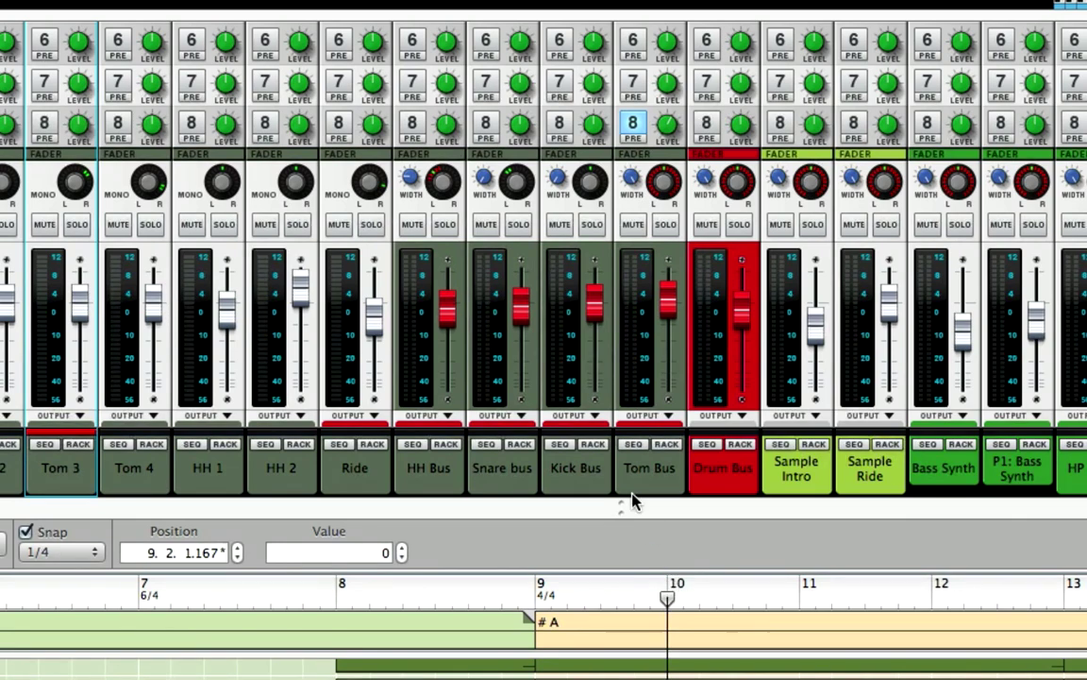
key("space")
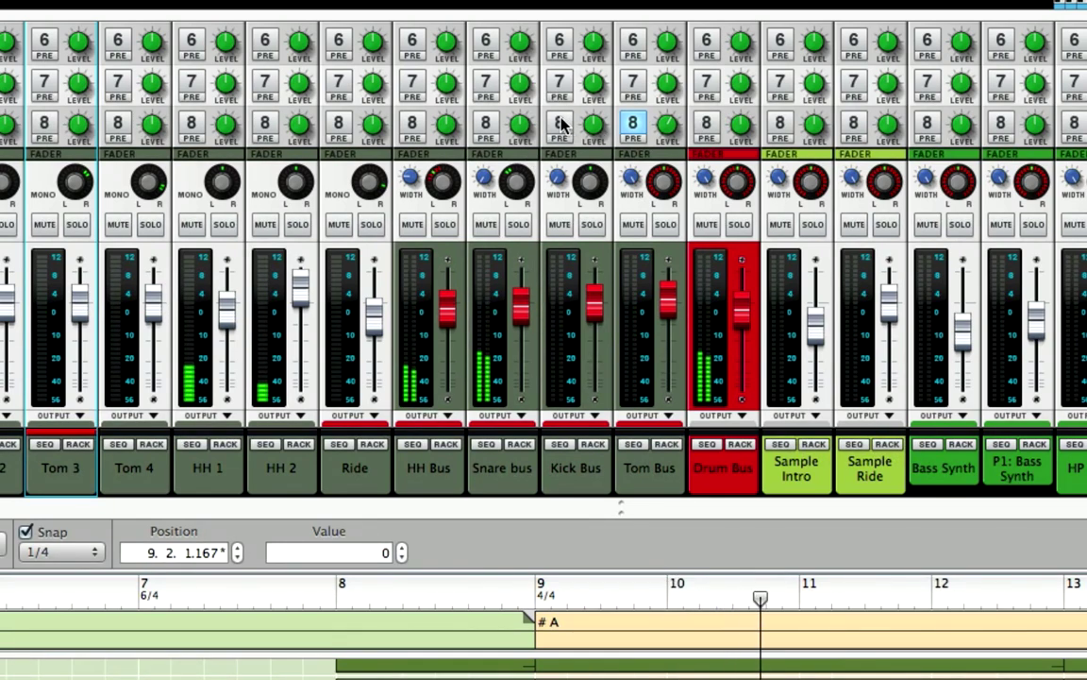
left_click(561, 124)
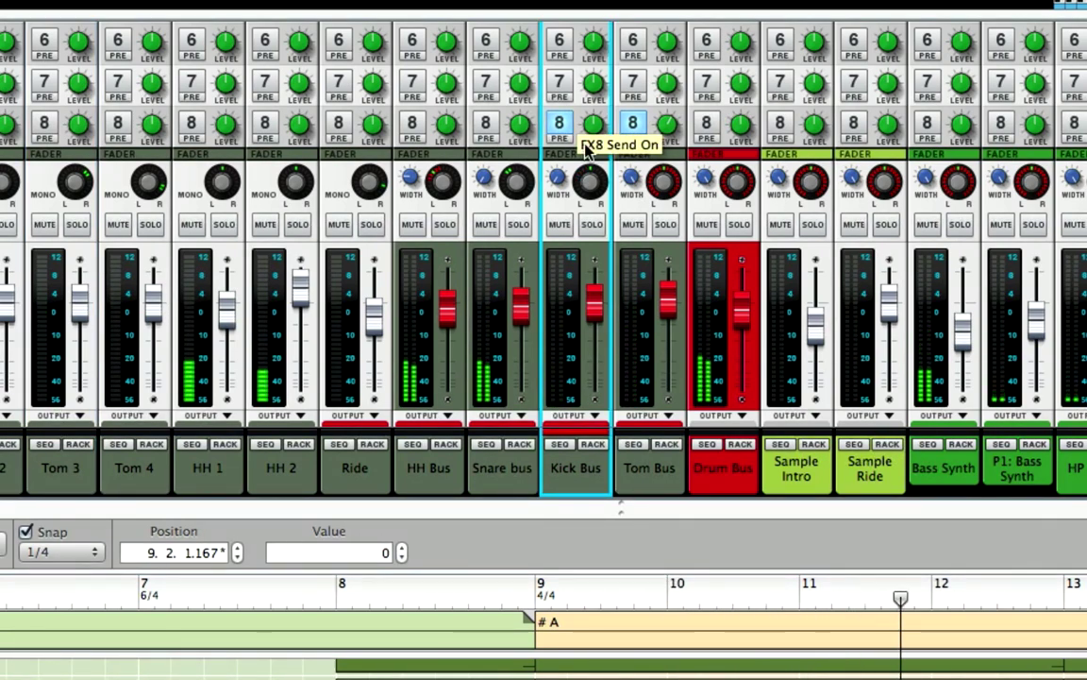
left_click_drag(590, 123, 591, 126)
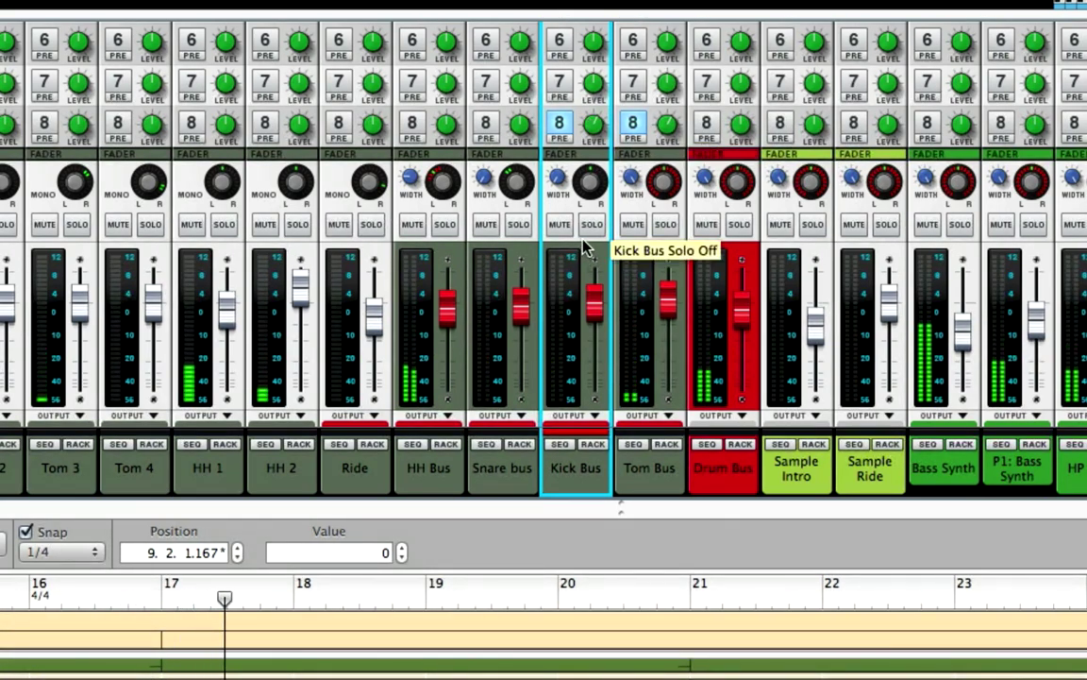
- Solo the Kick Bus and compare its sound with the FX8 send on and off
left_click(591, 224)
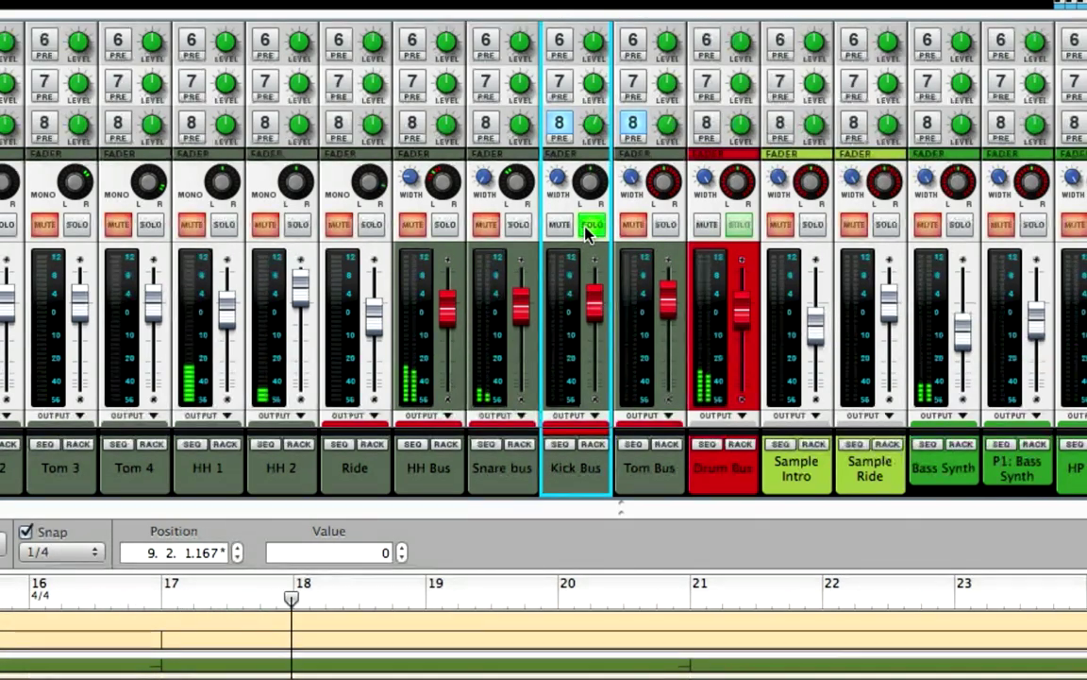
left_click(558, 125)
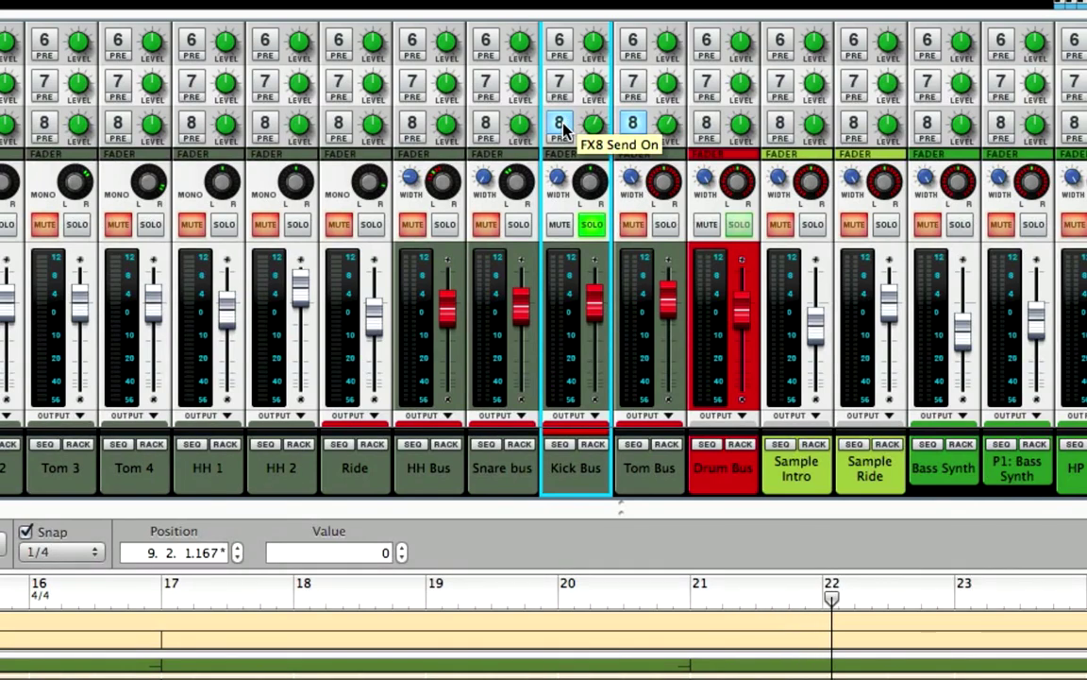
left_click(562, 127)
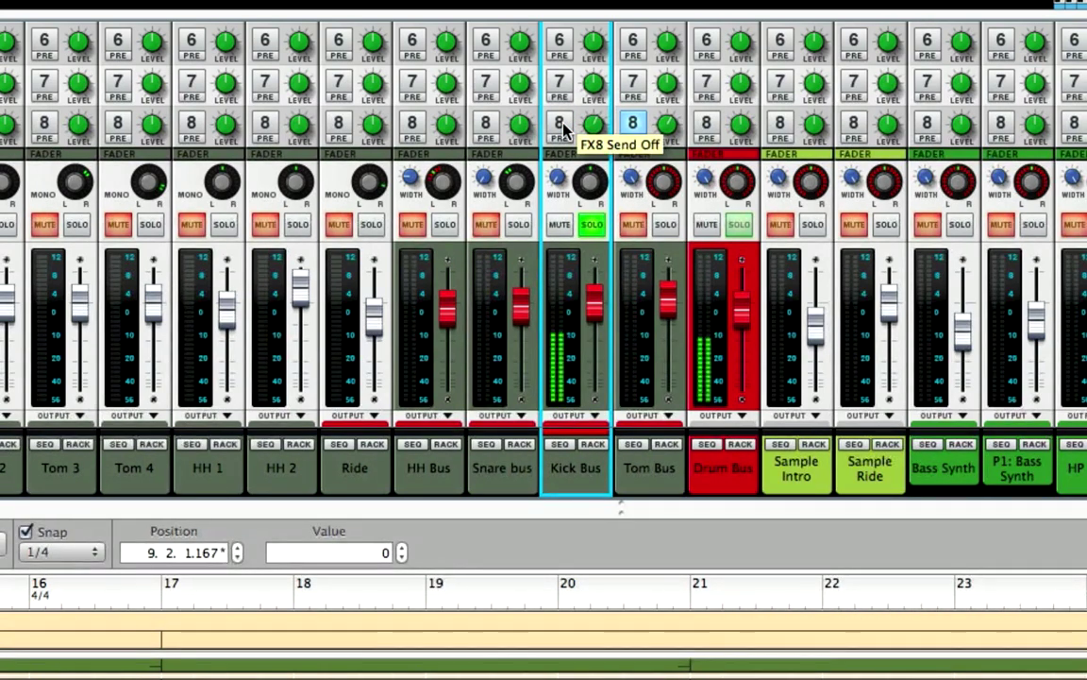
left_click(563, 127)
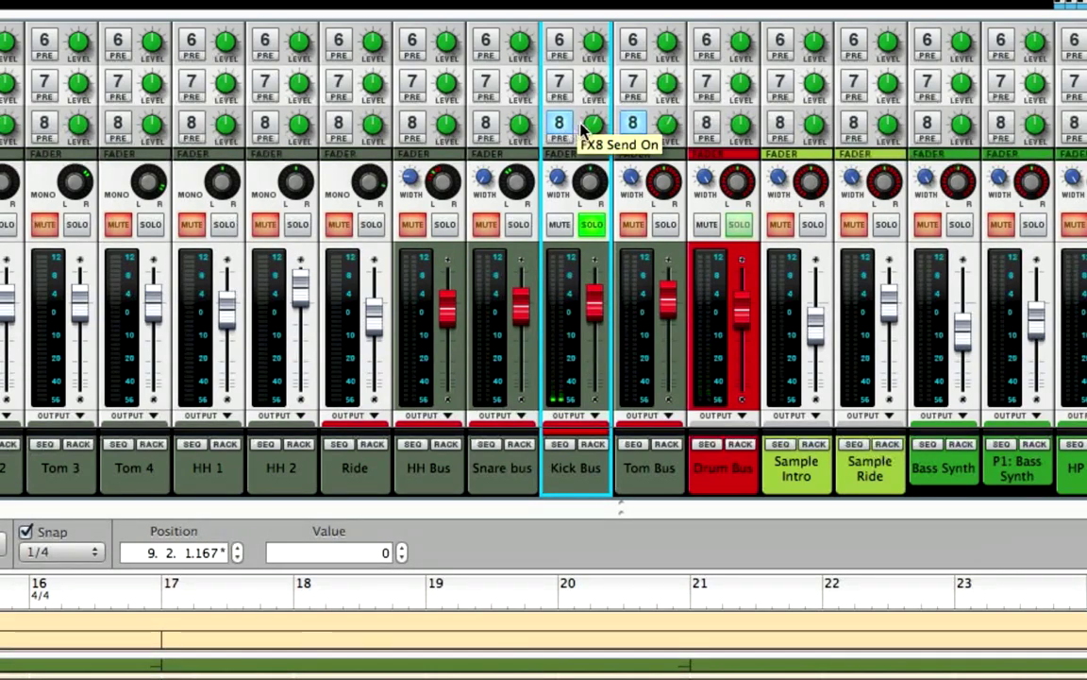
- Unsolo the Kick Bus and compare its FX8 send in the full mix, leaving the send off
left_click(589, 227)
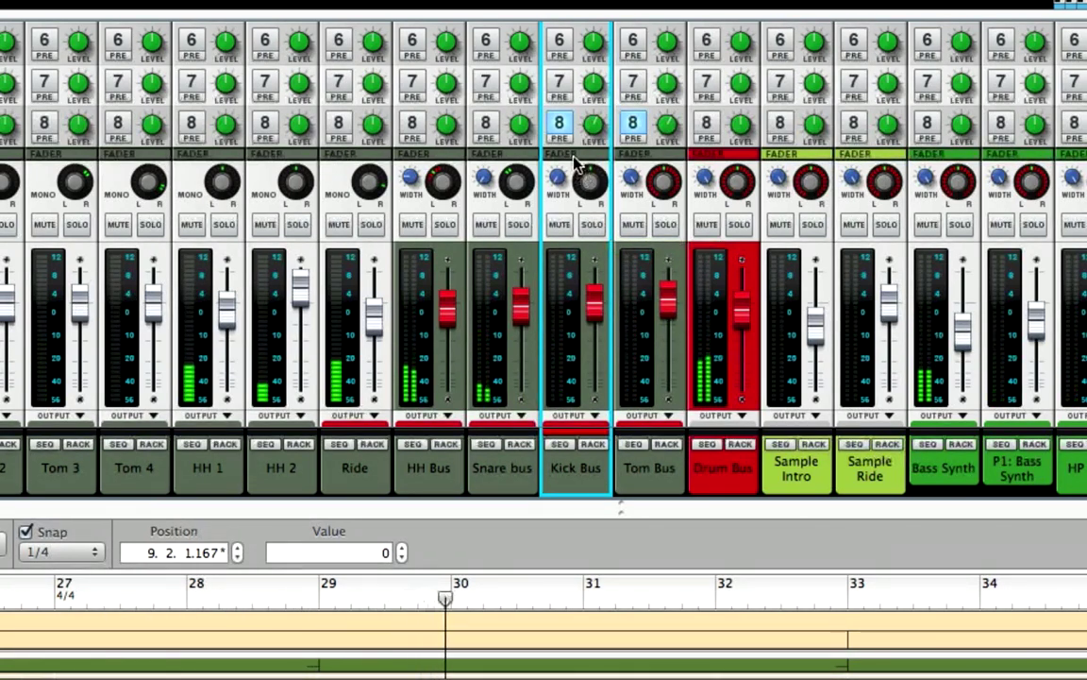
left_click(560, 126)
left_click(560, 127)
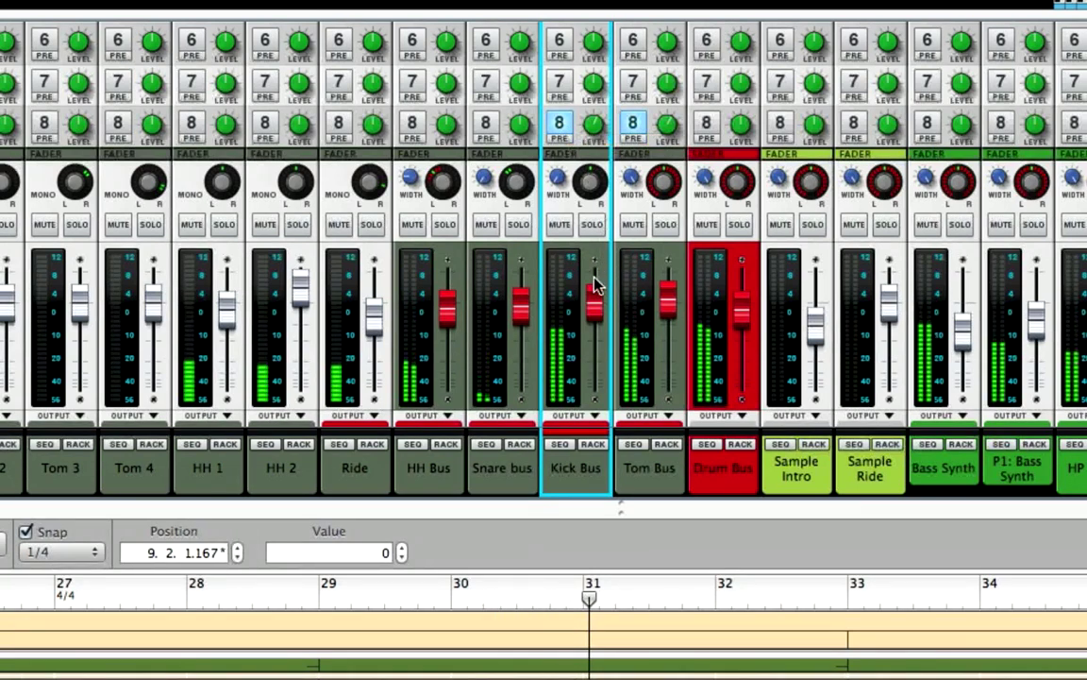
left_click(561, 127)
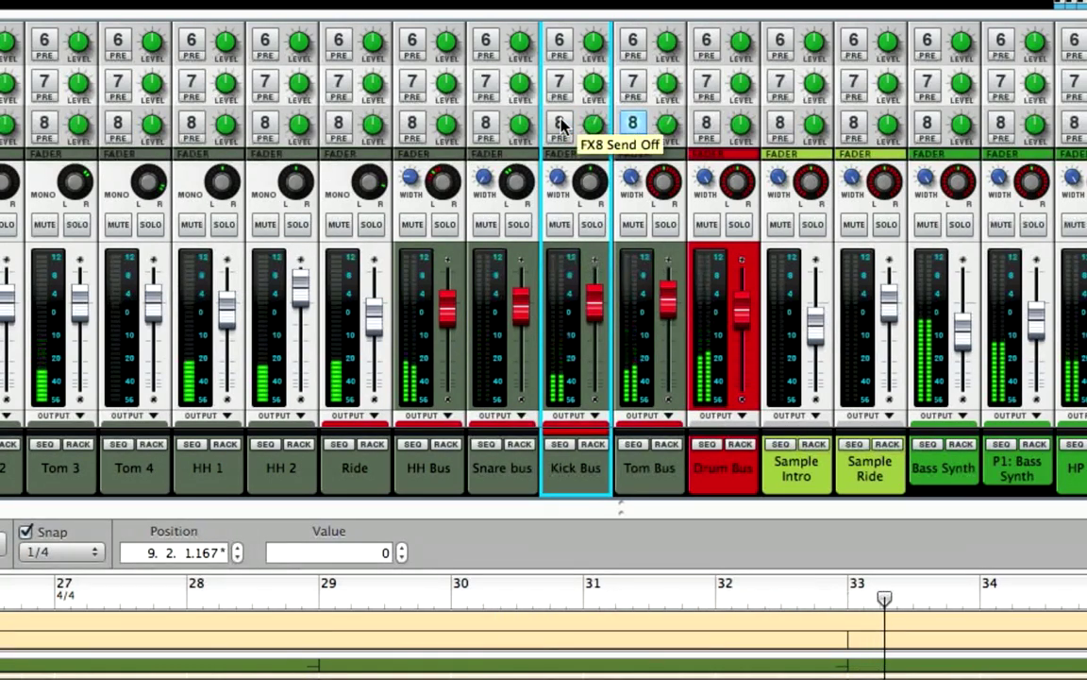
- Look over the channels and effect sends across the mixer, finishing at the Snare bus sends
scroll(885, 329, "right", 15)
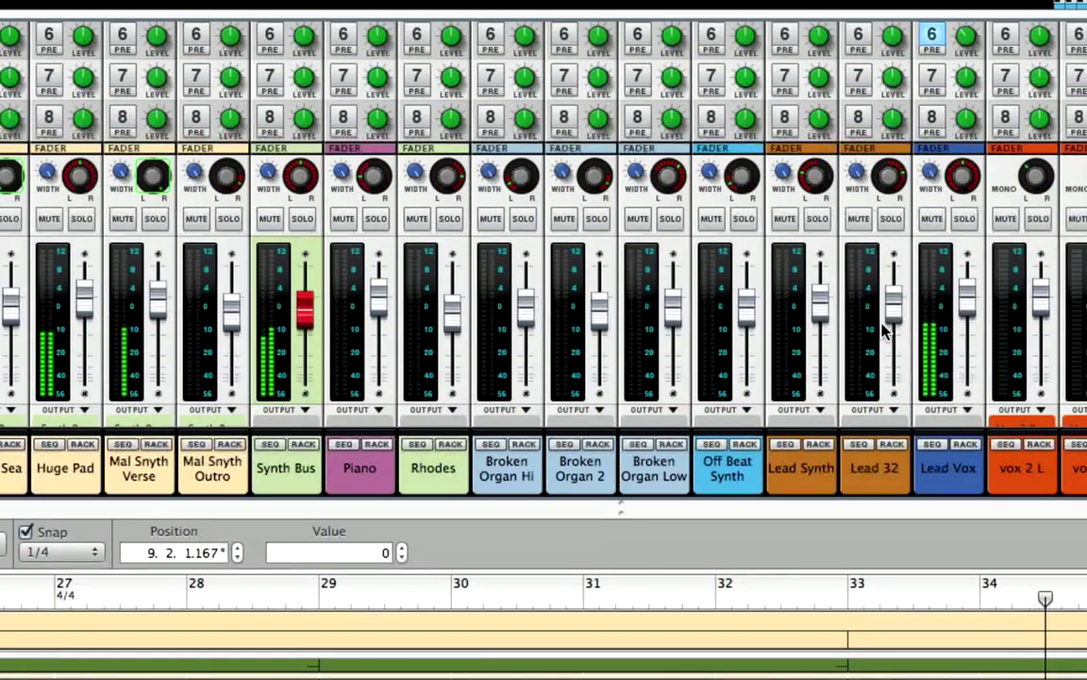
scroll(885, 329, "left", 20)
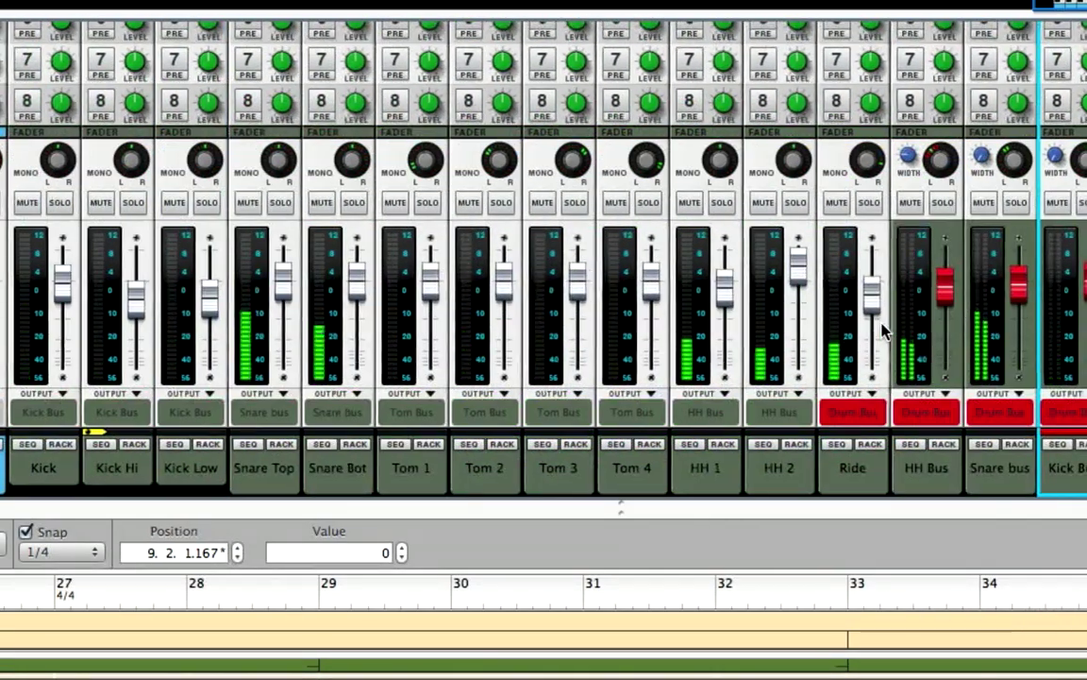
scroll(885, 331, "right", 5)
scroll(885, 330, "right", 1)
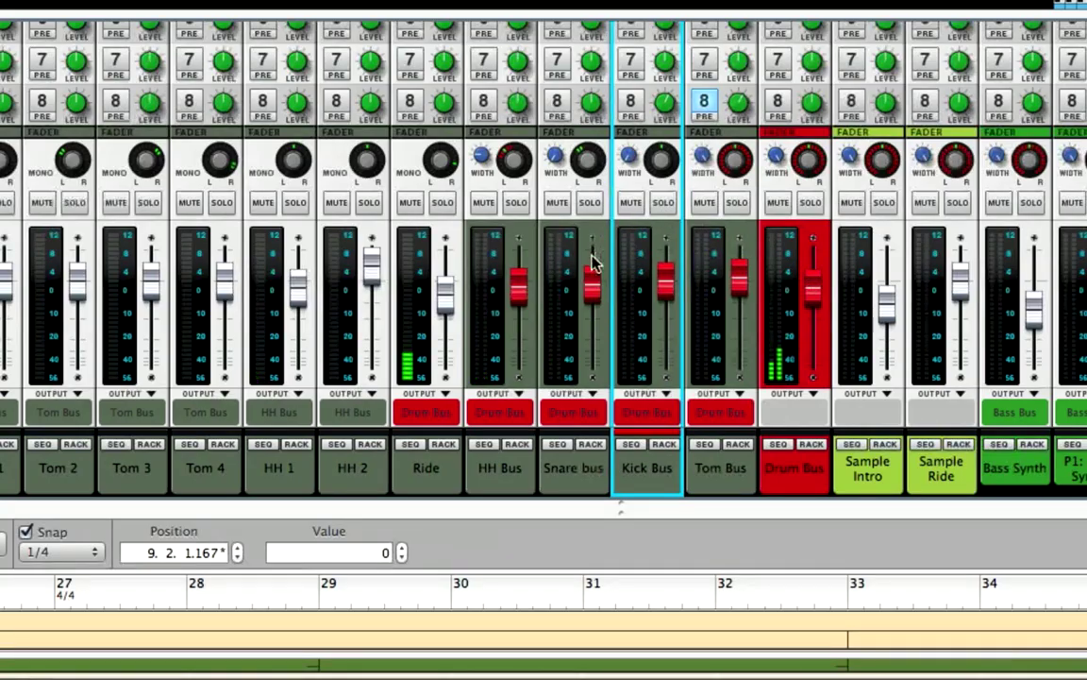
scroll(571, 118, "up", 5)
scroll(571, 118, "right", 1)
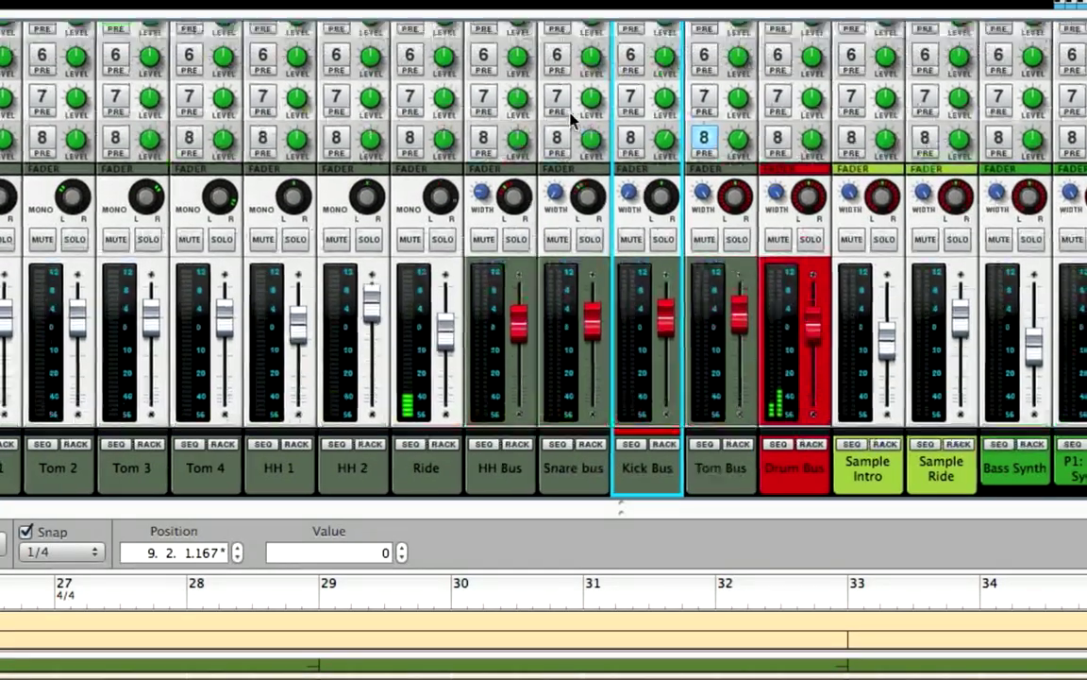
scroll(571, 118, "up", 6)
scroll(557, 132, "left", 1)
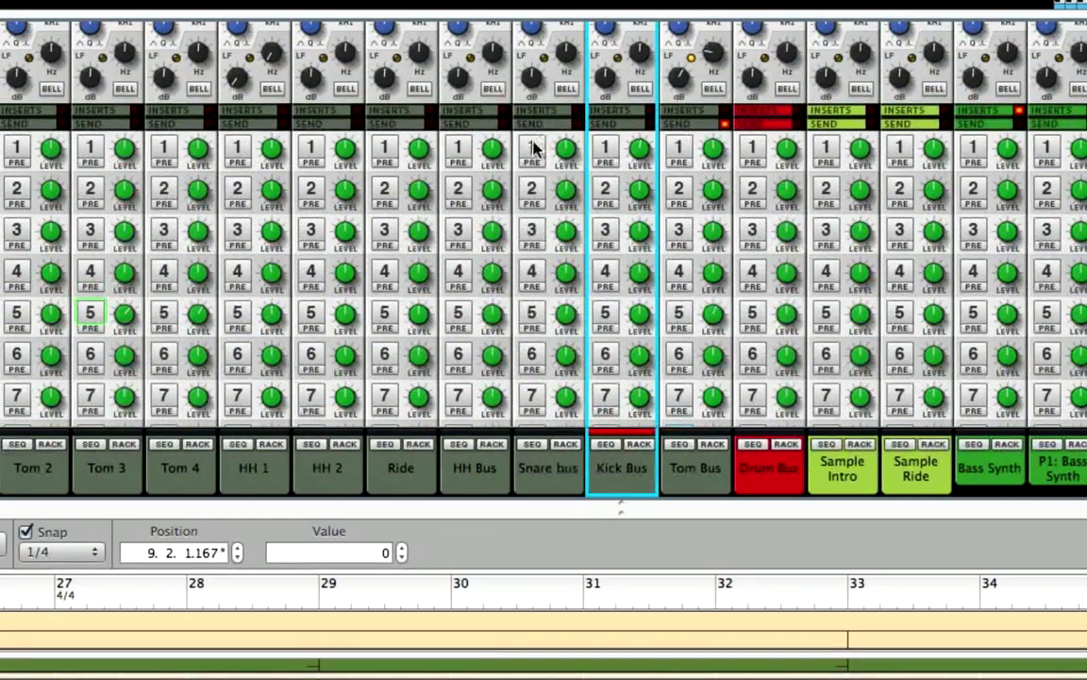
- Turn on the Snare bus FX1 send, play the song from bar 9 and raise the FX1 send level
left_click(533, 151)
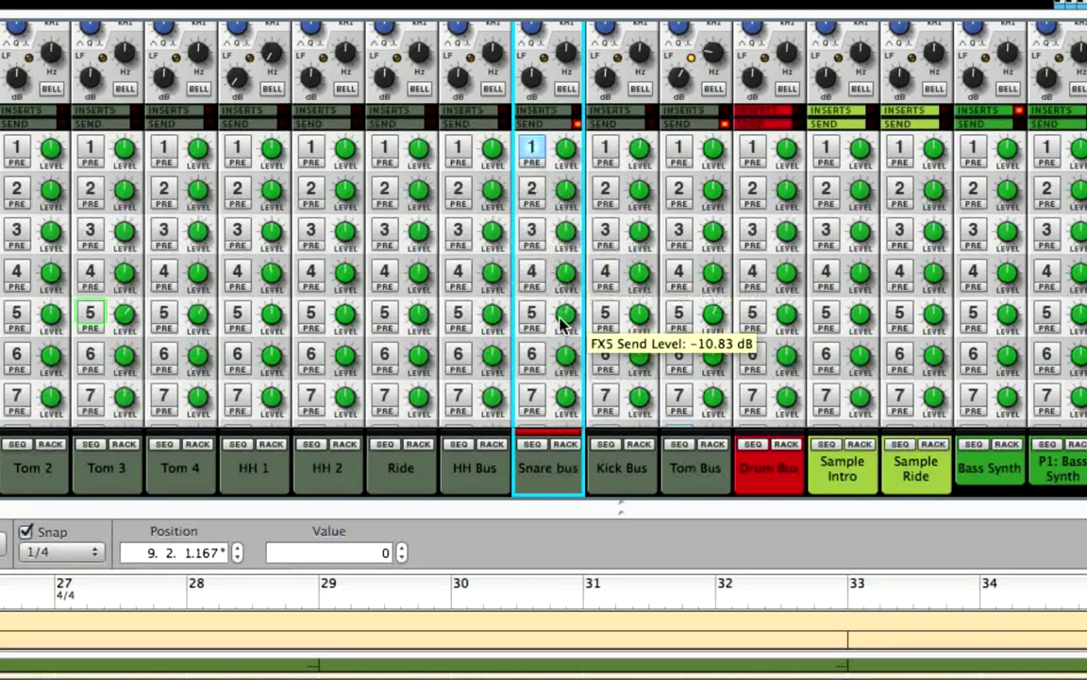
scroll(562, 316, "down", 1)
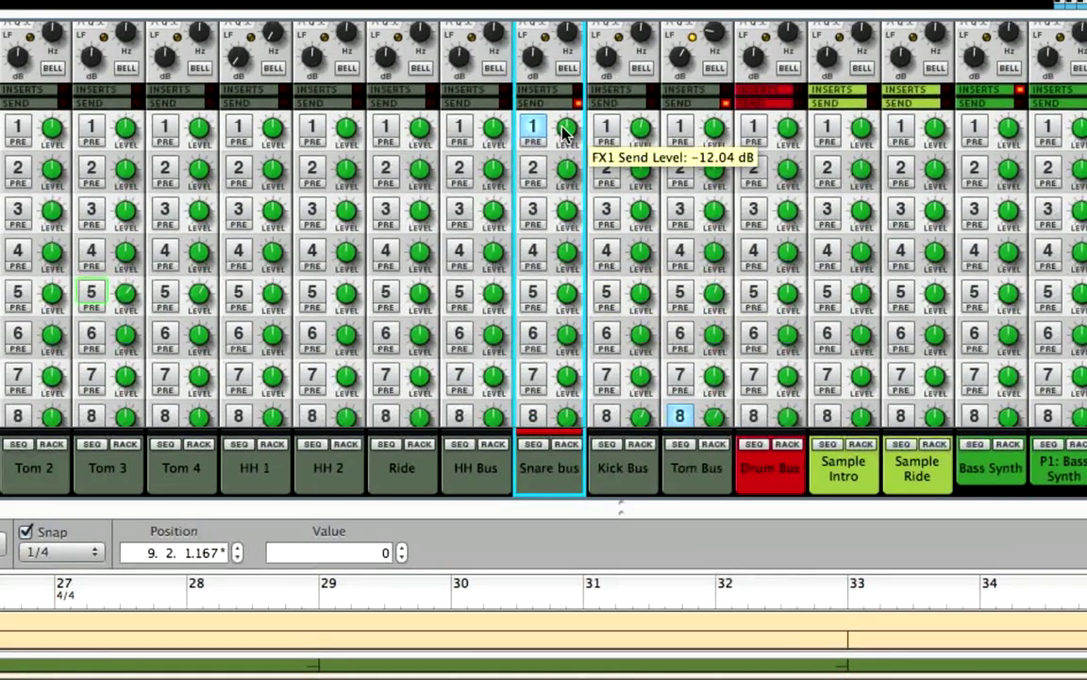
scroll(389, 674, "left", 10)
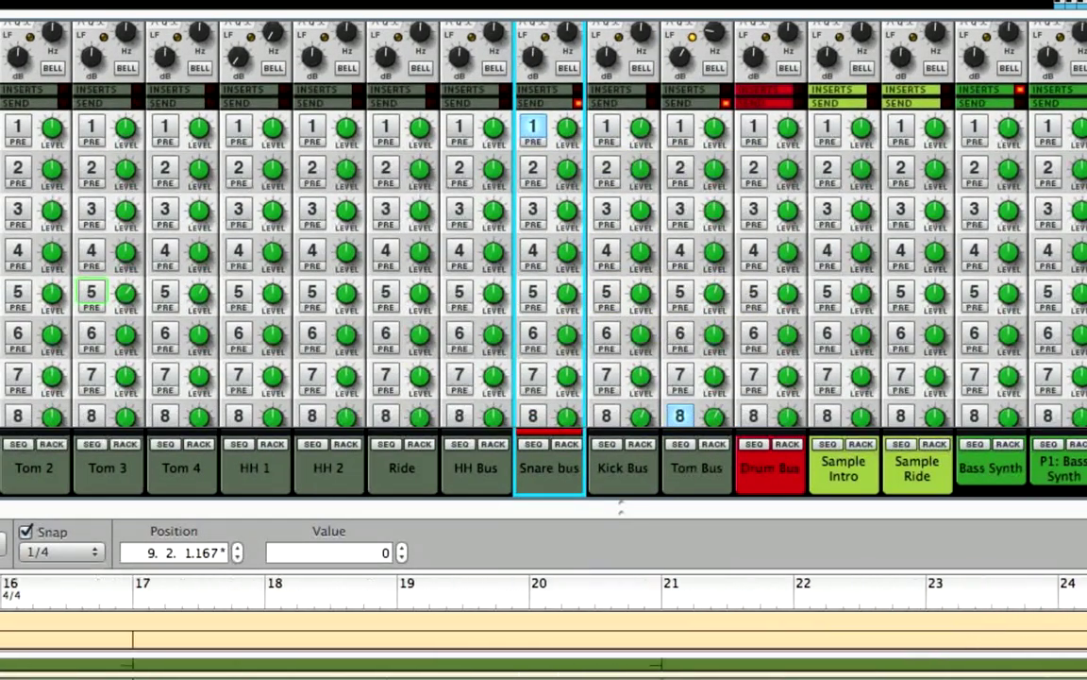
scroll(544, 627, "left", 10)
scroll(544, 628, "right", 3)
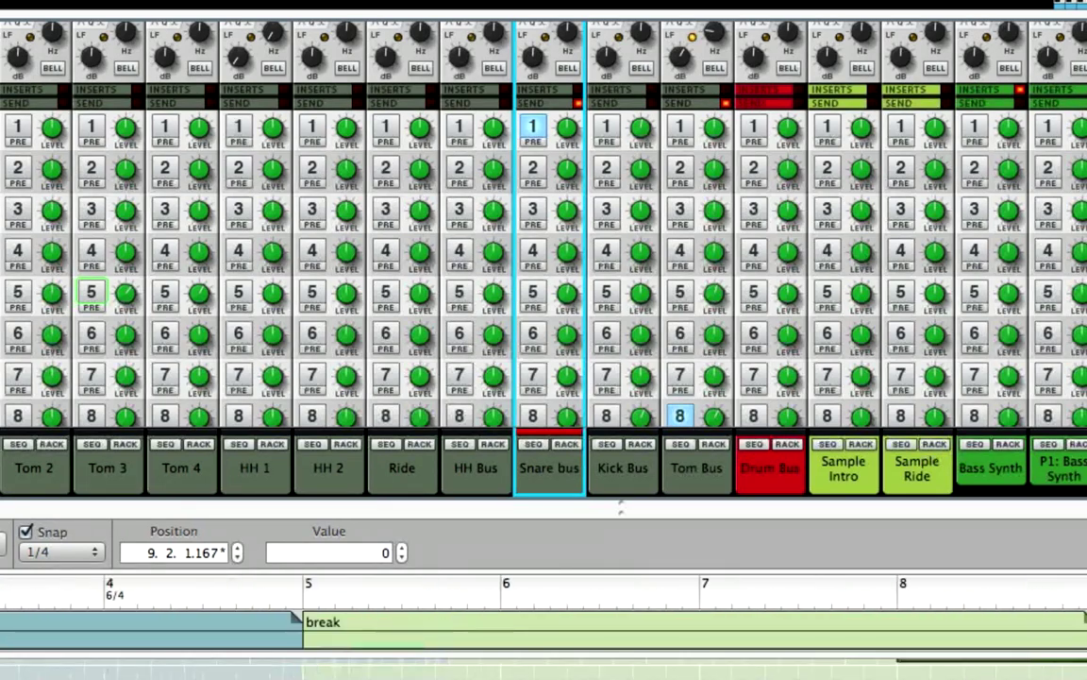
scroll(1018, 625, "right", 1)
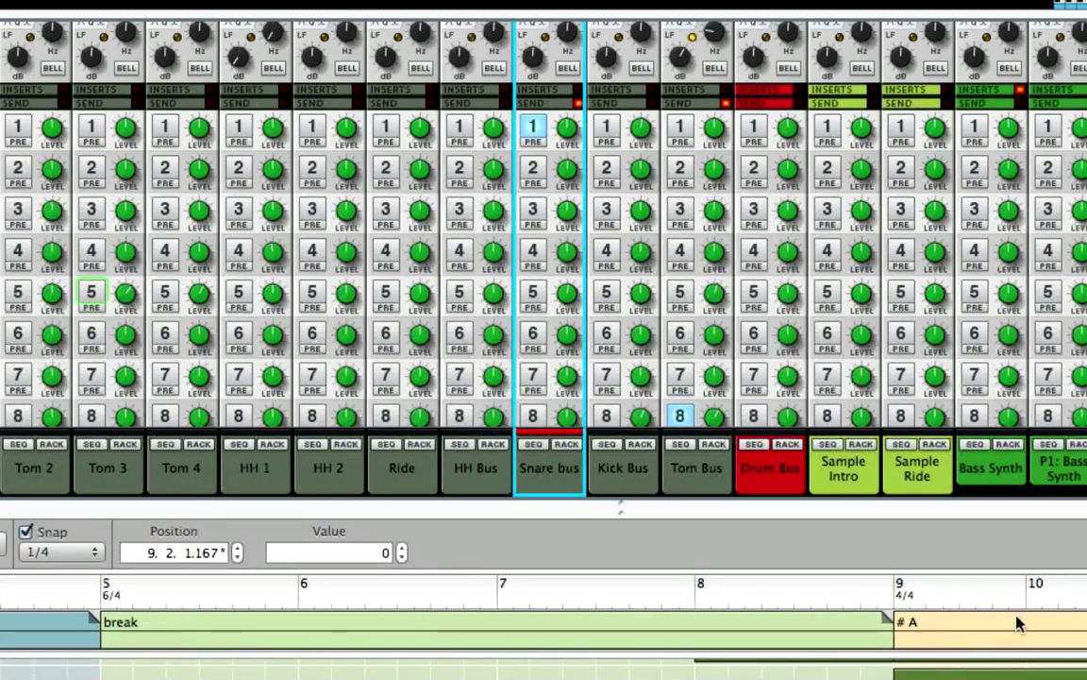
left_click(956, 601)
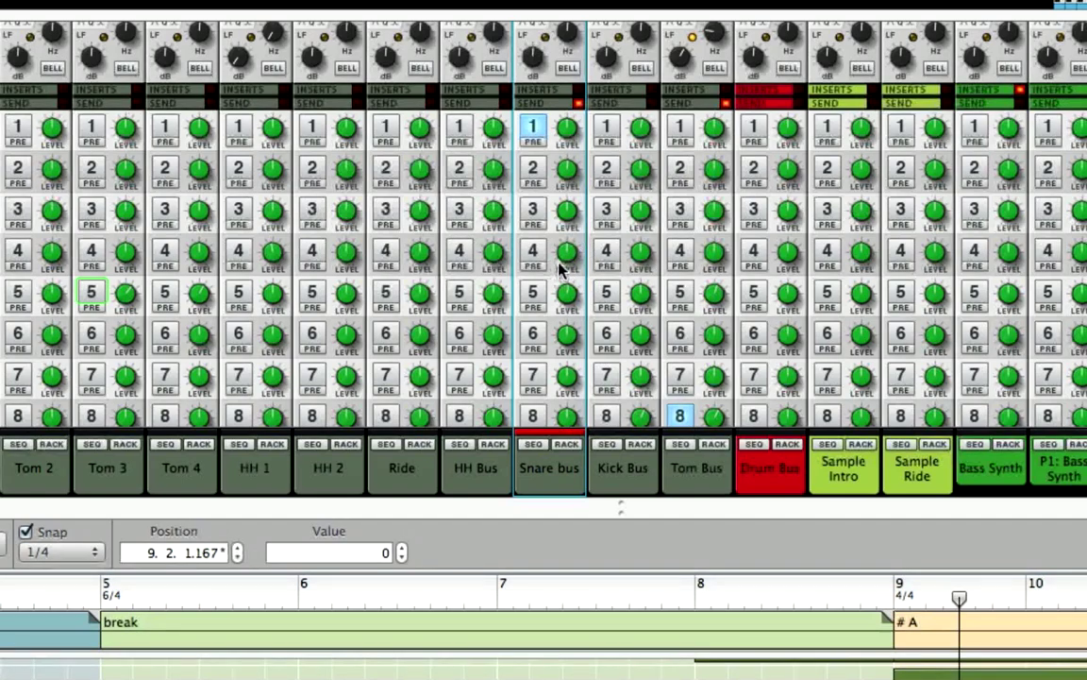
scroll(560, 271, "down", 3)
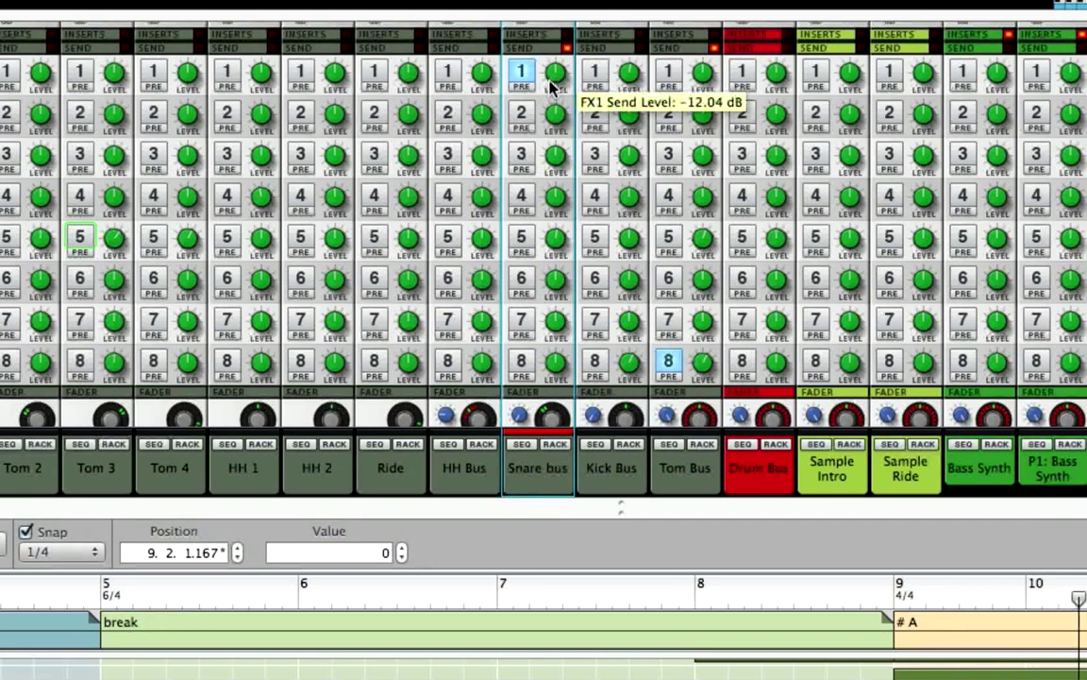
mouse_move(555, 79)
left_mouse_down()
mouse_move(554, 53)
mouse_move(553, 73)
left_mouse_up()
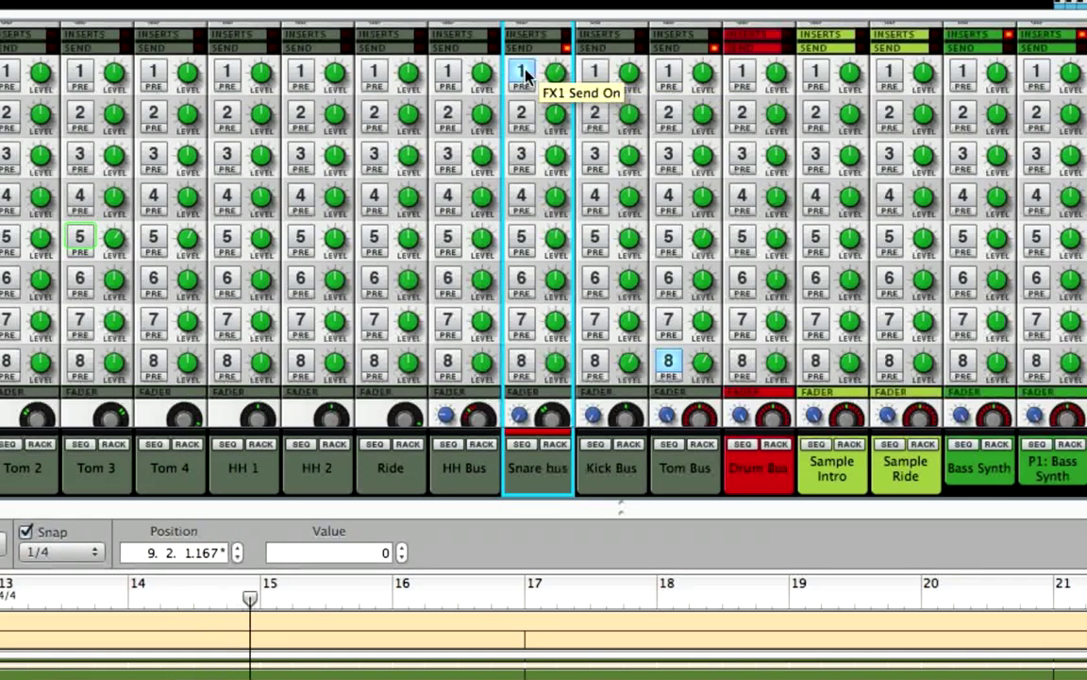
- Audition the Snare bus with the FX8 send in place of FX1, adjusting the FX8 level, and switch back to FX1
left_click(522, 72)
left_click(522, 365)
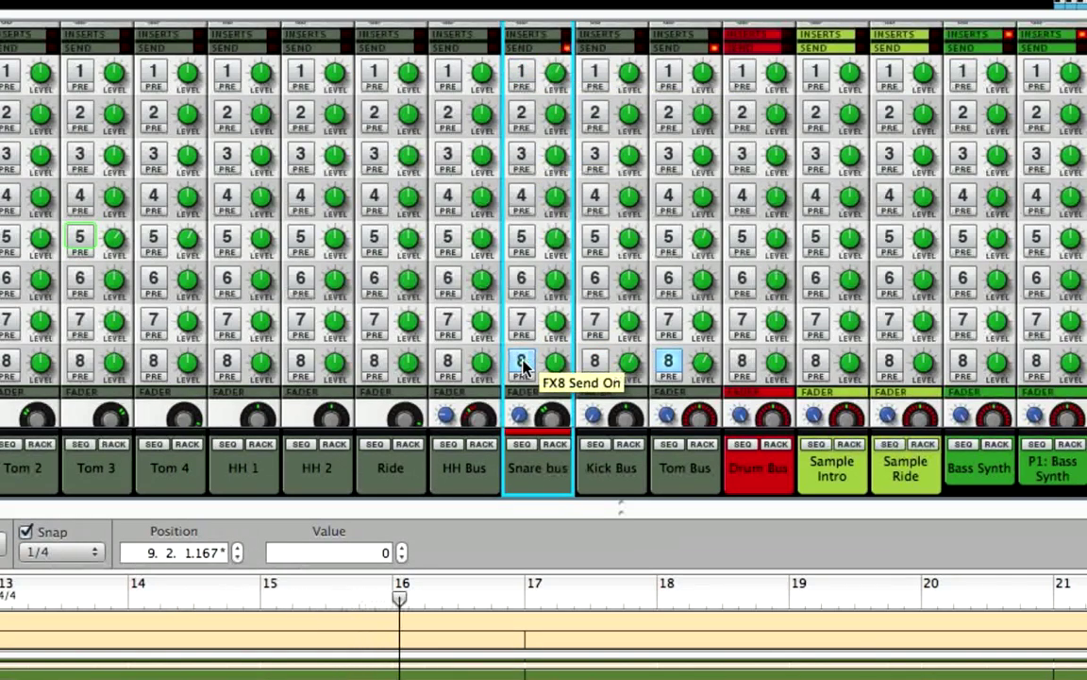
left_click_drag(555, 368, 555, 365)
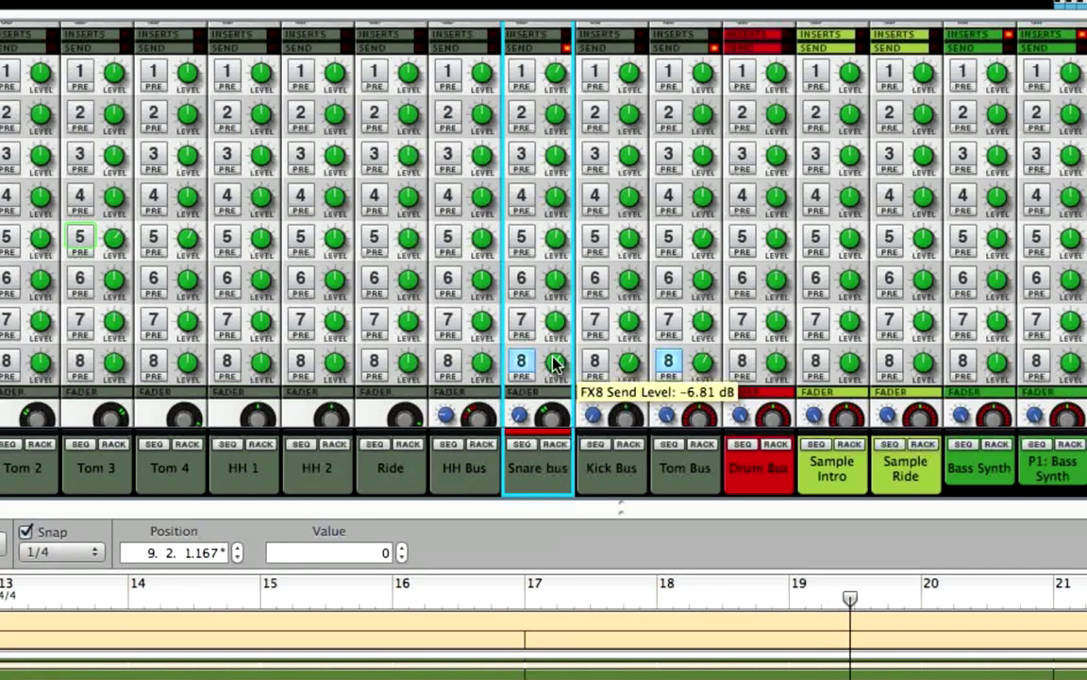
left_click(525, 363)
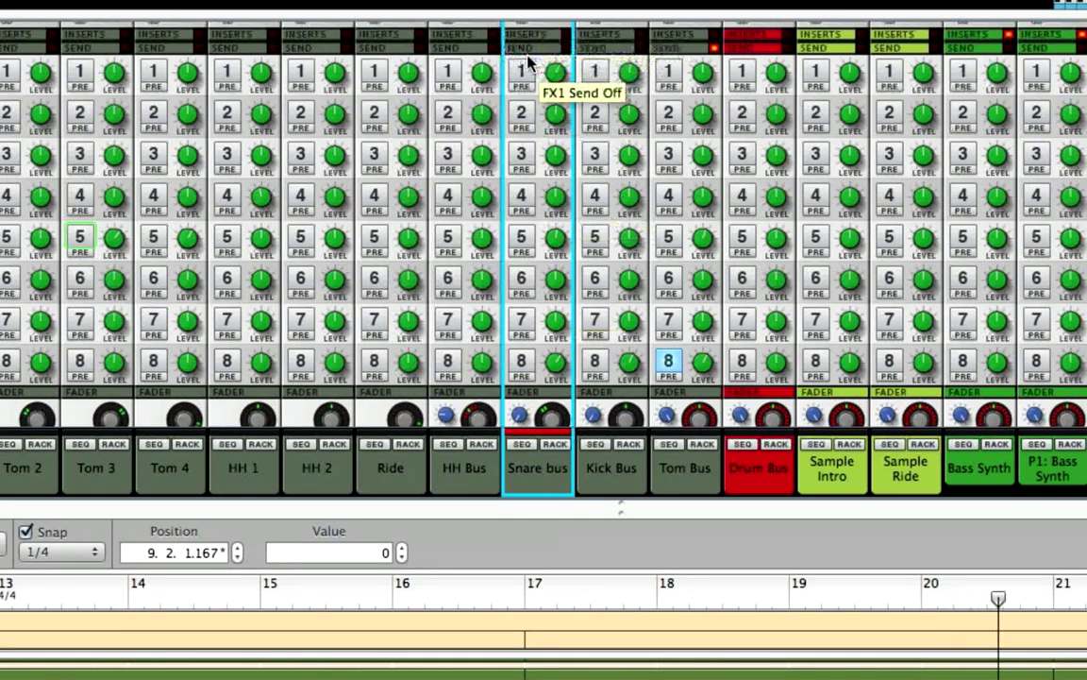
left_click(529, 68)
mouse_move(553, 74)
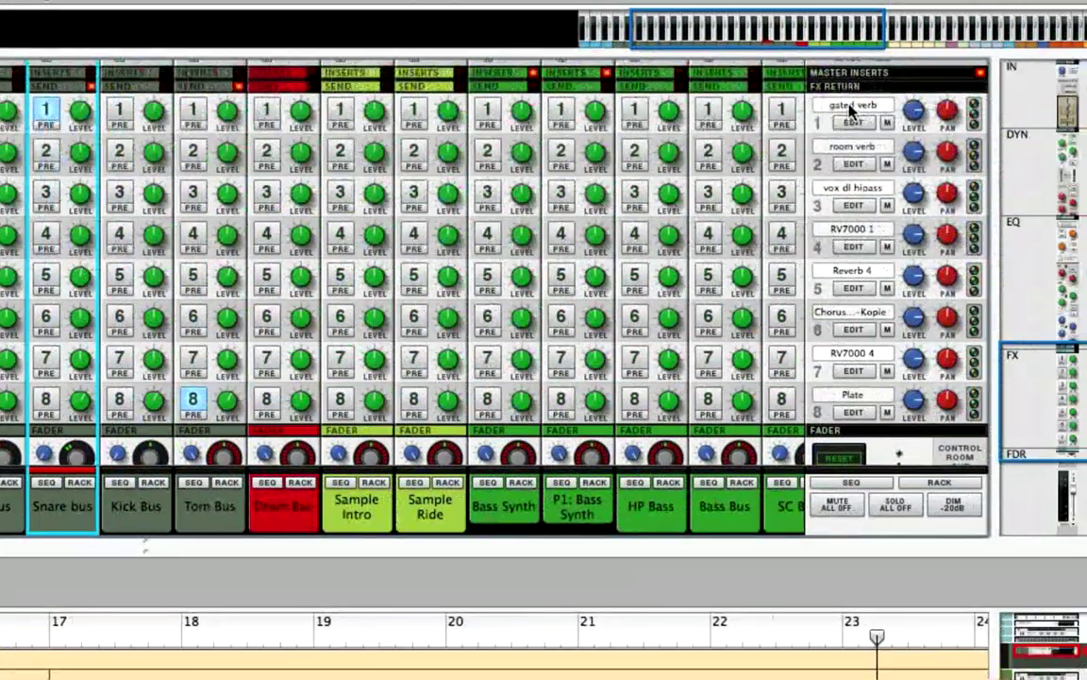
- Inspect the reverb, gate and EQ settings of the gated verb RV7000 on the FX1 return, and fold the device again
left_click(852, 123)
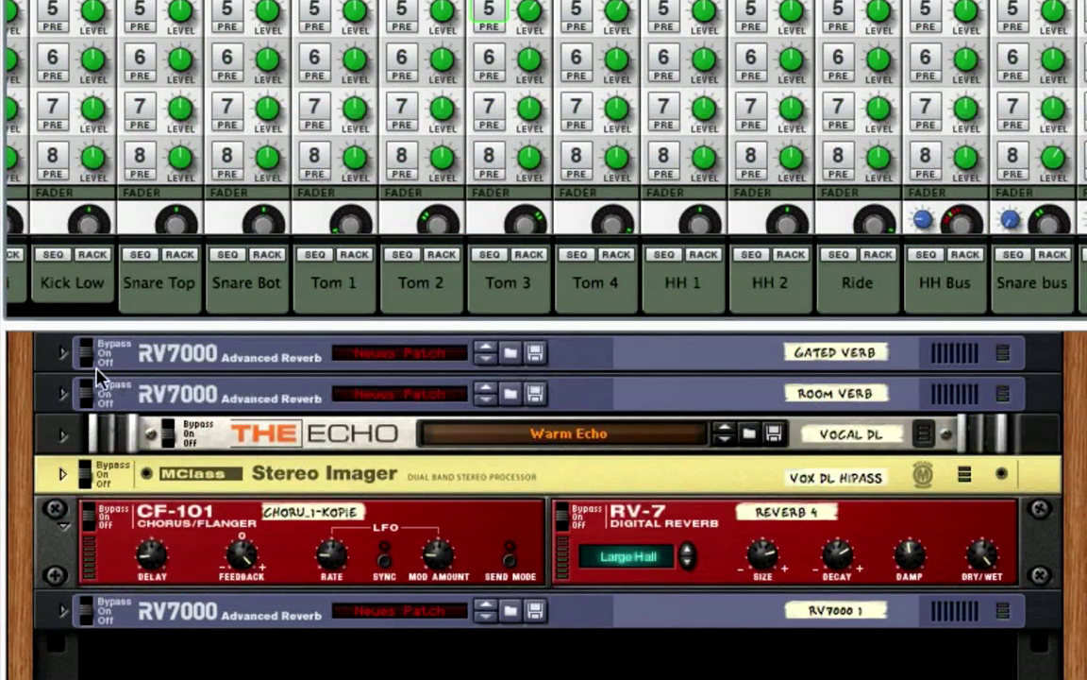
left_click(63, 355)
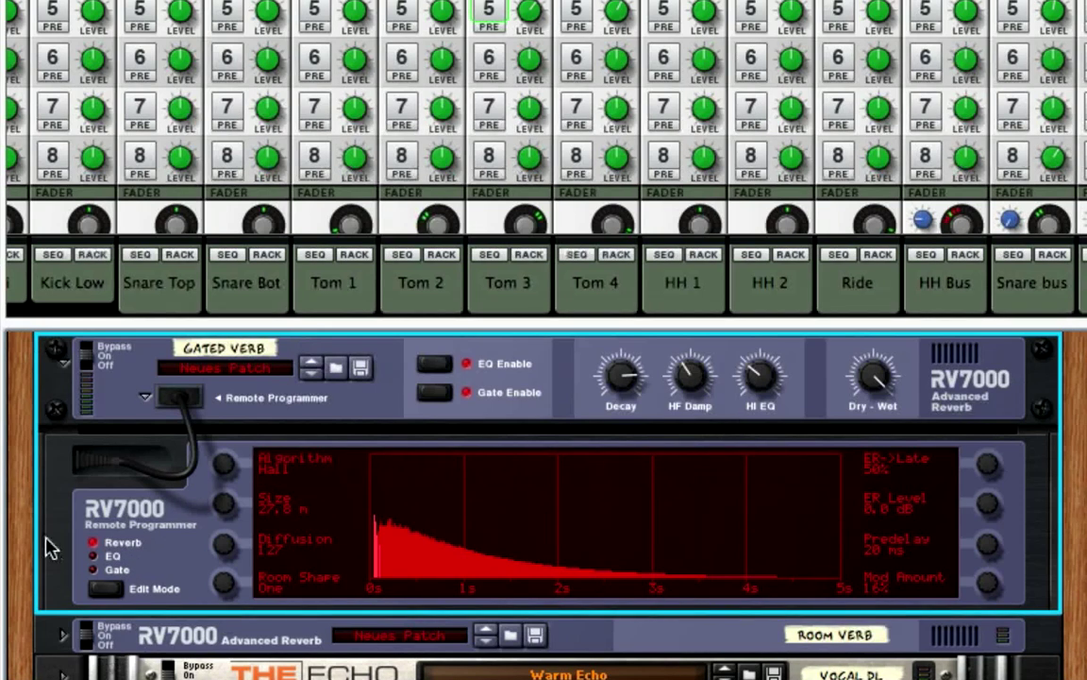
left_click(93, 570)
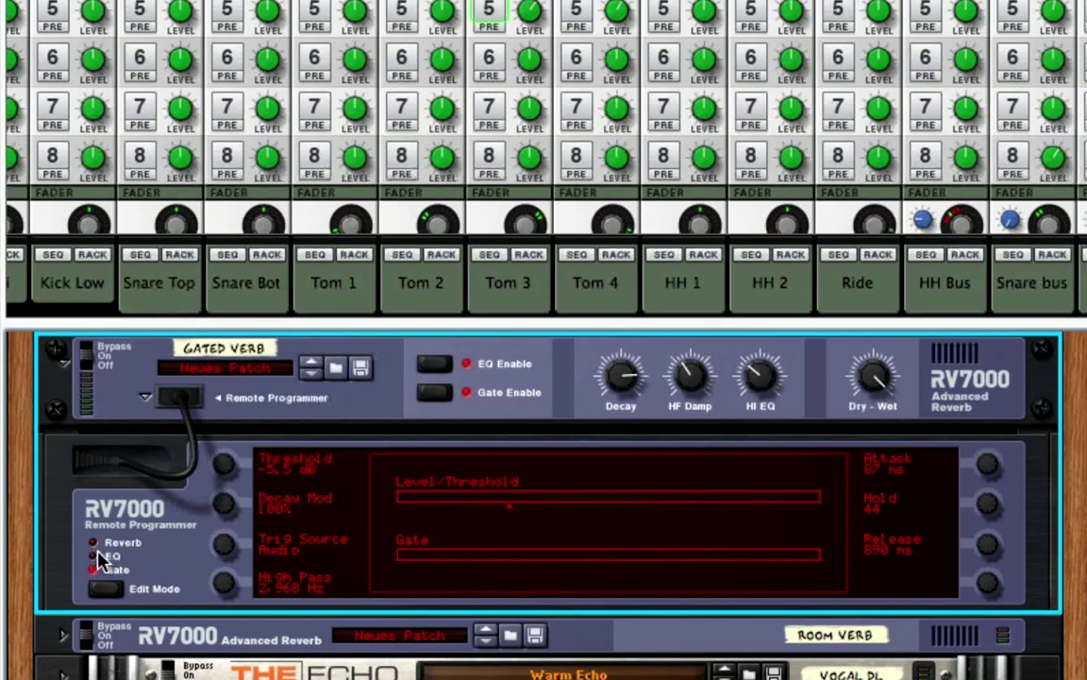
left_click(93, 556)
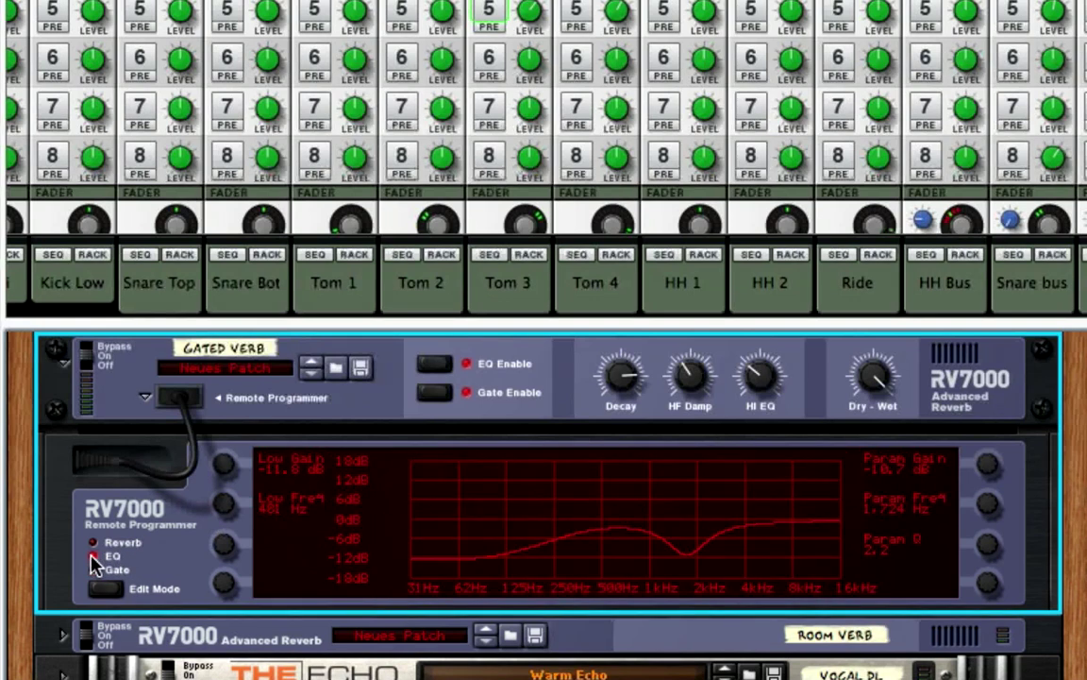
left_click(93, 545)
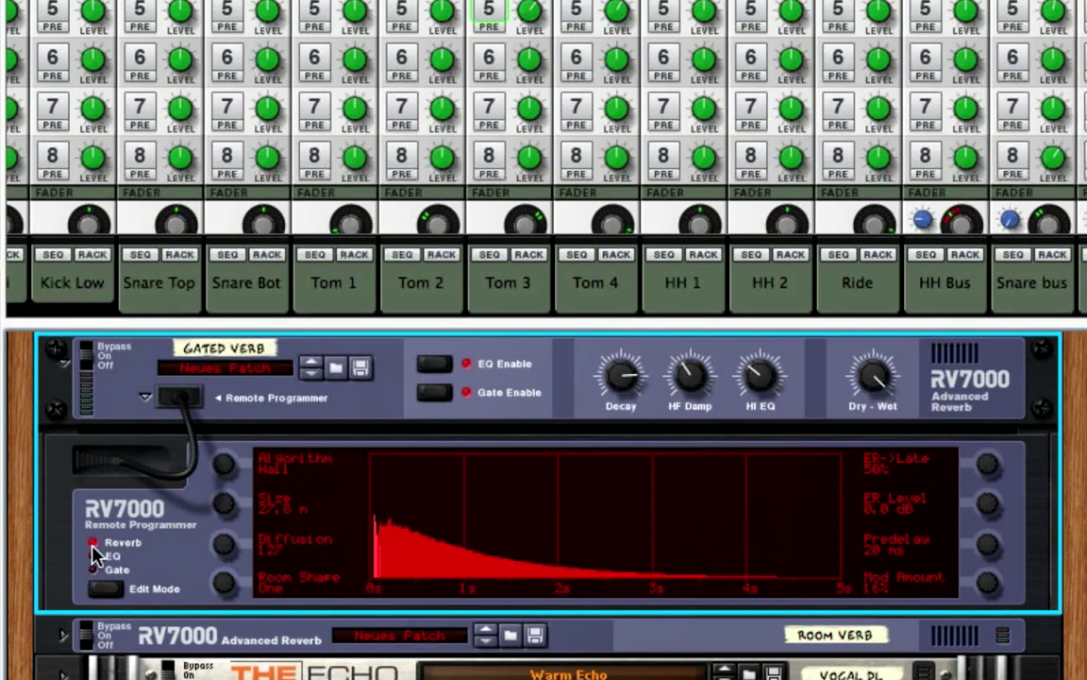
left_click(60, 357)
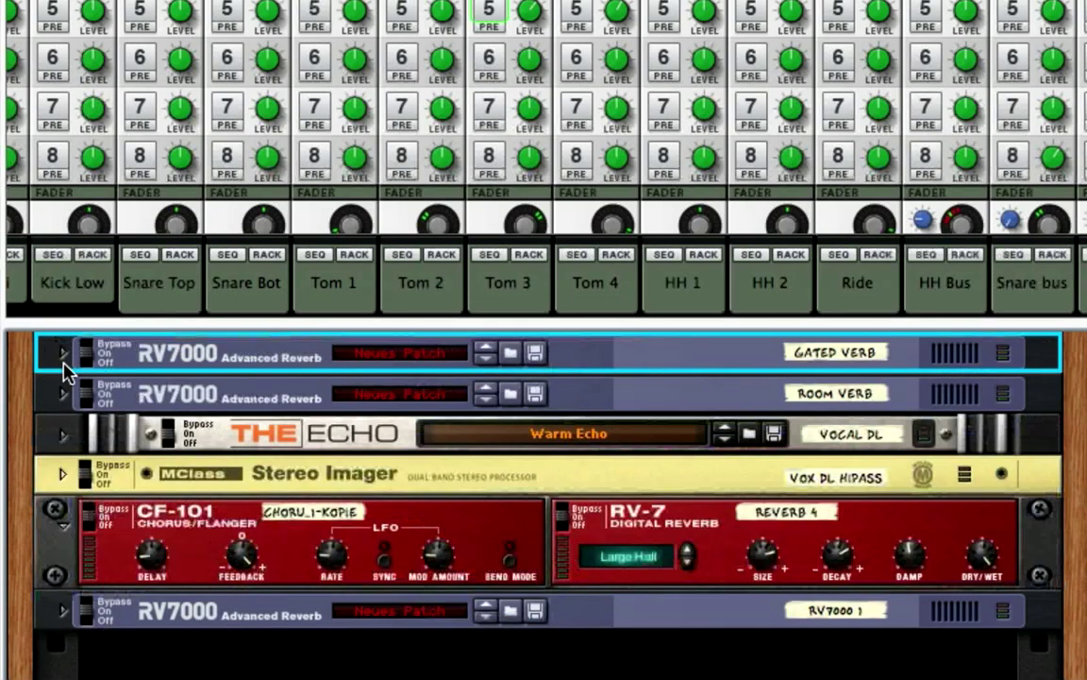
- Return to the full mixer and turn on the FX8 send on the Kick Bus
scroll(544, 114, "down", 5)
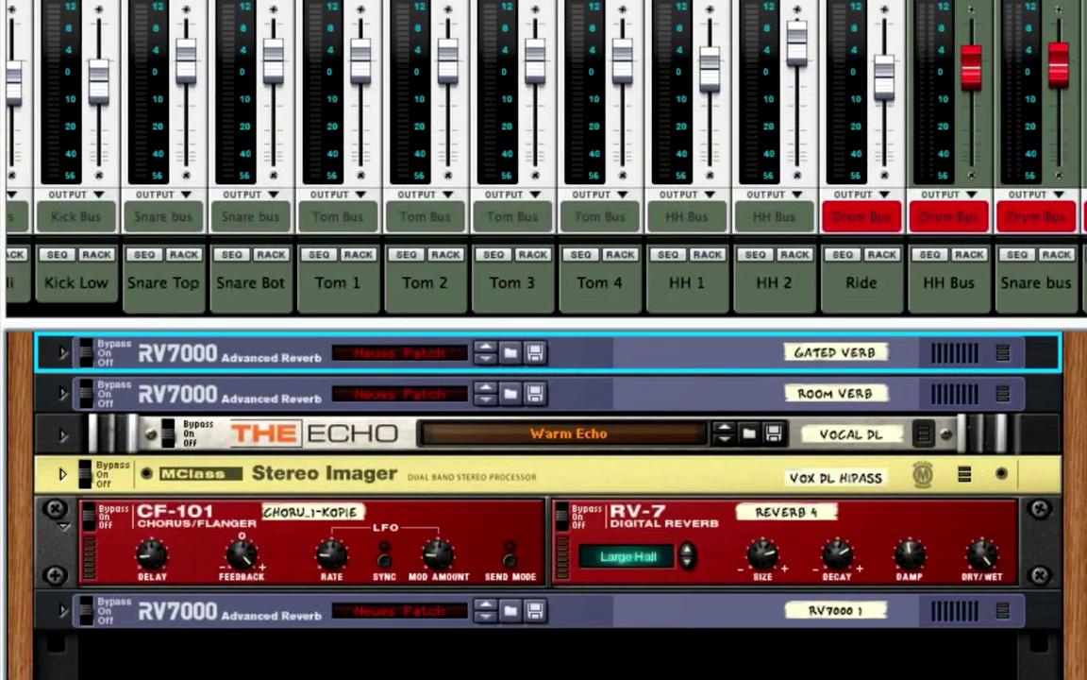
key("F5")
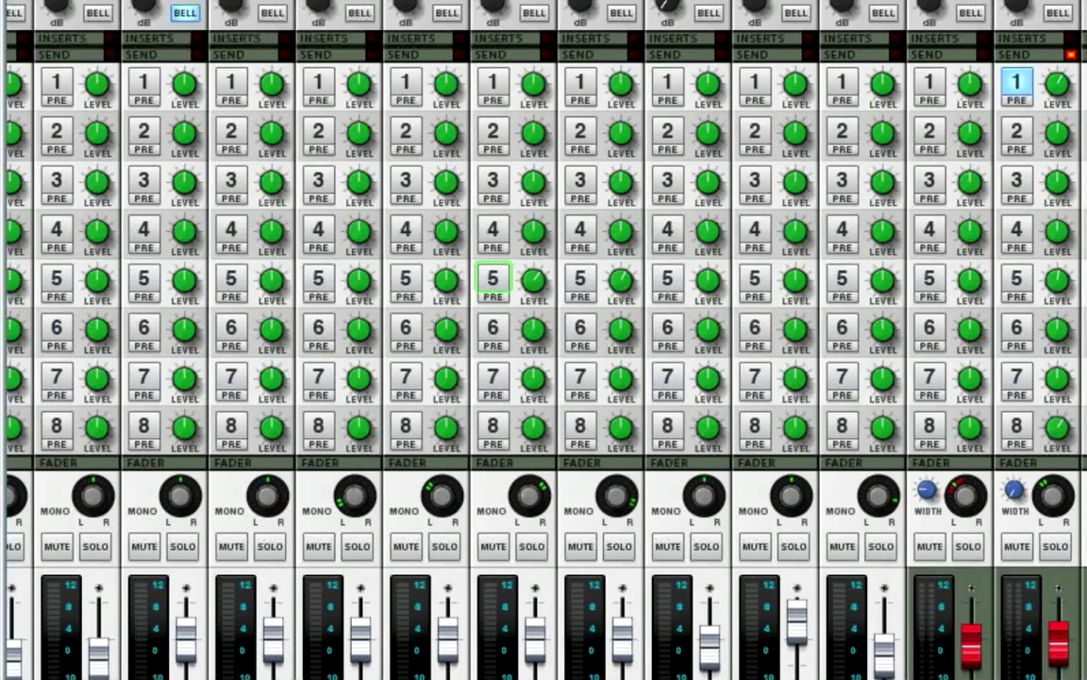
scroll(701, 210, "down", 5)
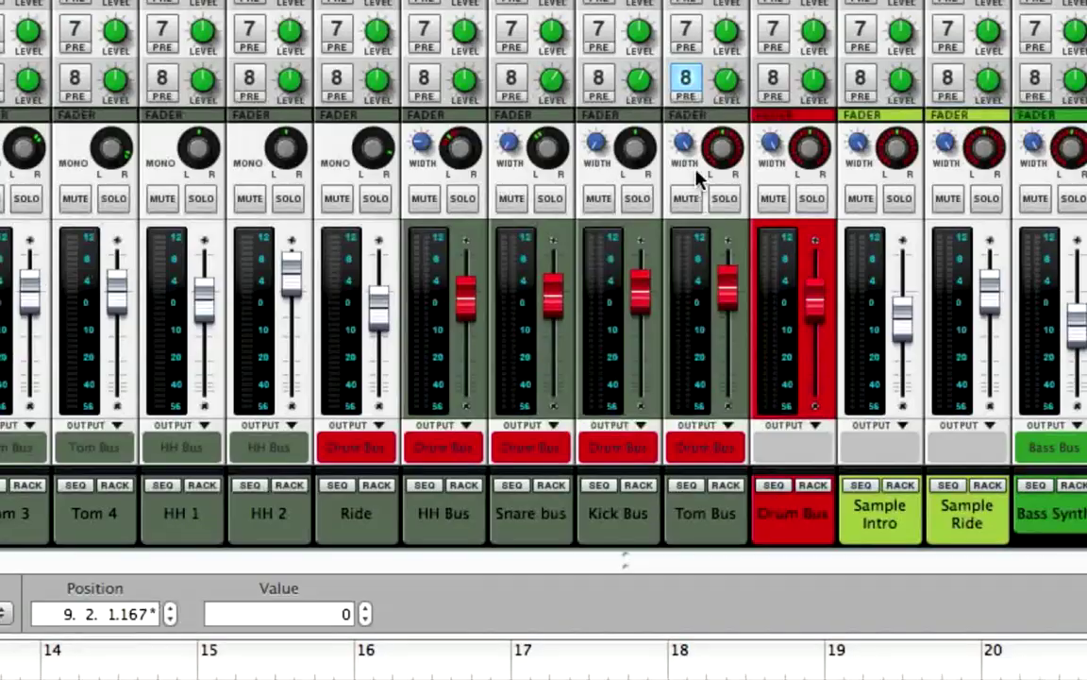
scroll(612, 203, "up", 4)
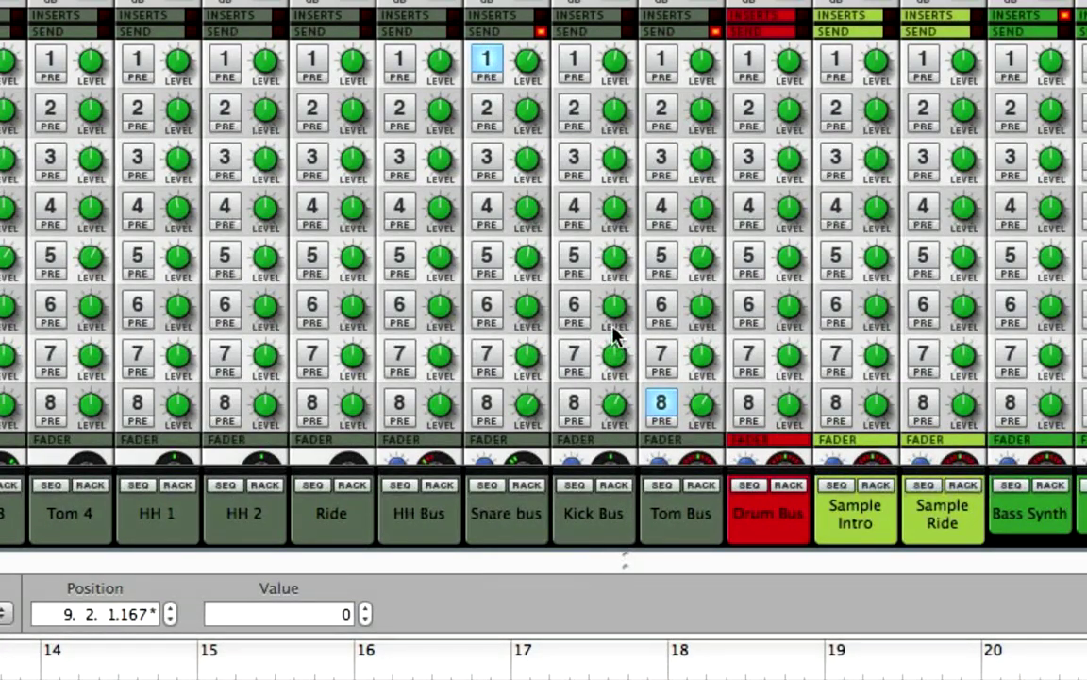
scroll(612, 330, "down", 4)
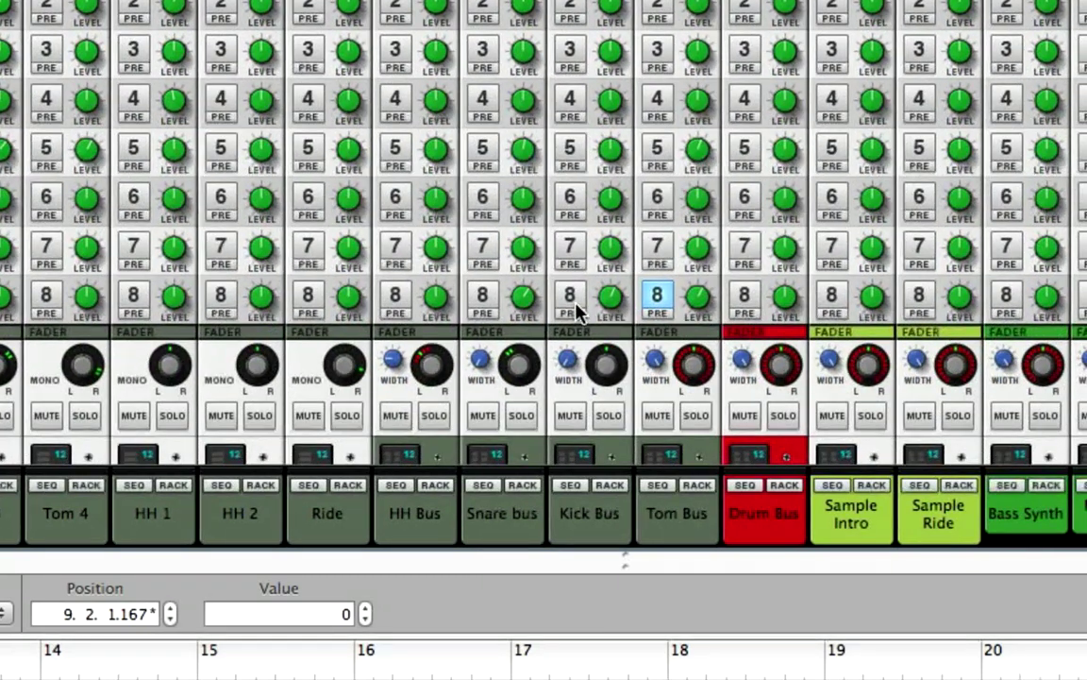
left_click(572, 300)
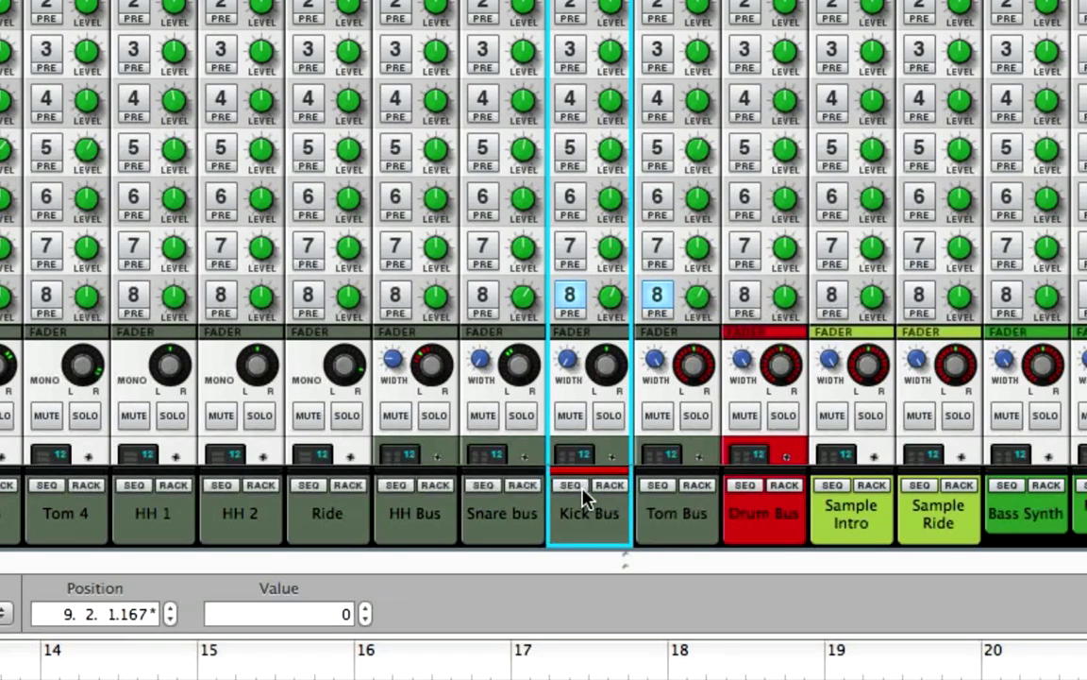
- Turn on the HH Bus FX8 send, solo the bus and set the send level to about -8.92 dB
left_click(397, 299)
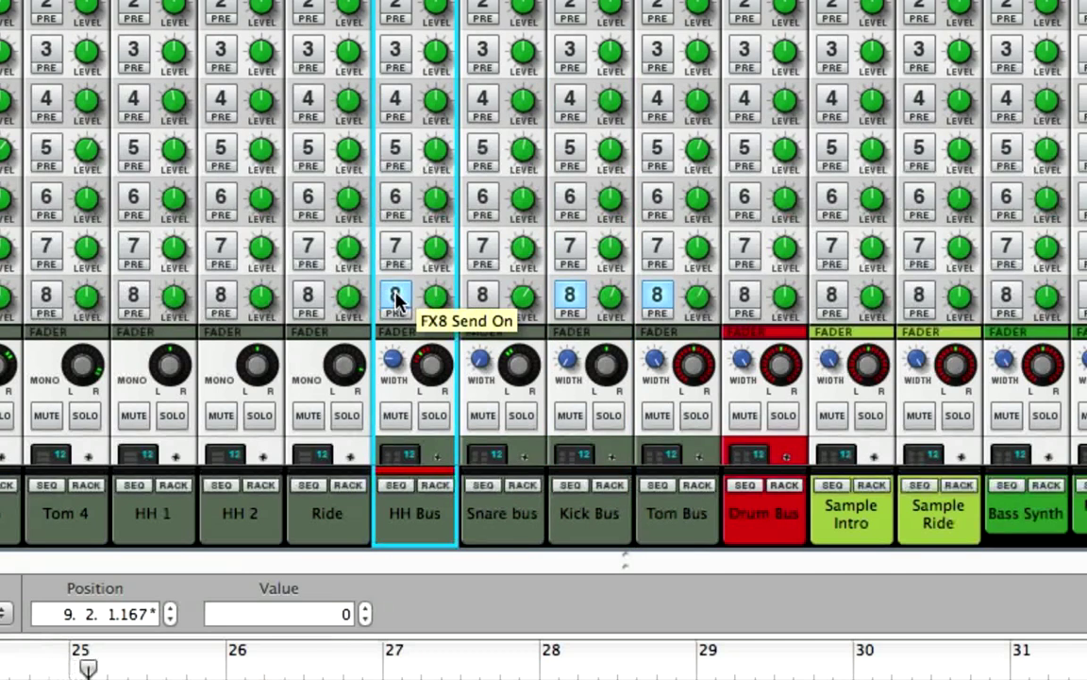
left_click_drag(433, 300, 433, 300)
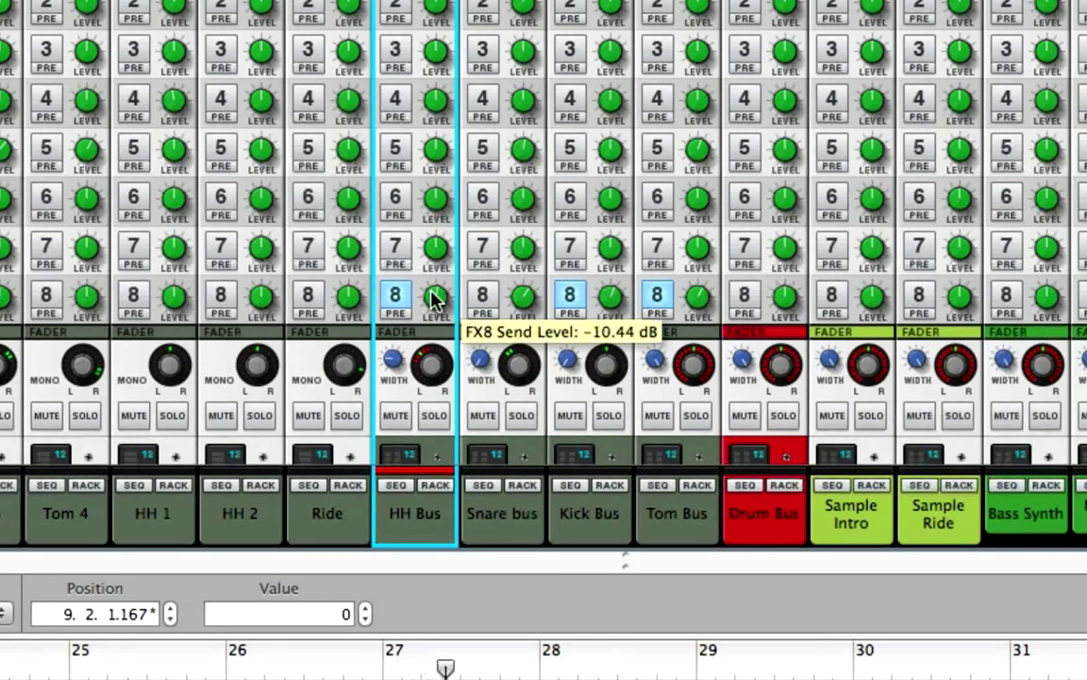
left_click(435, 416)
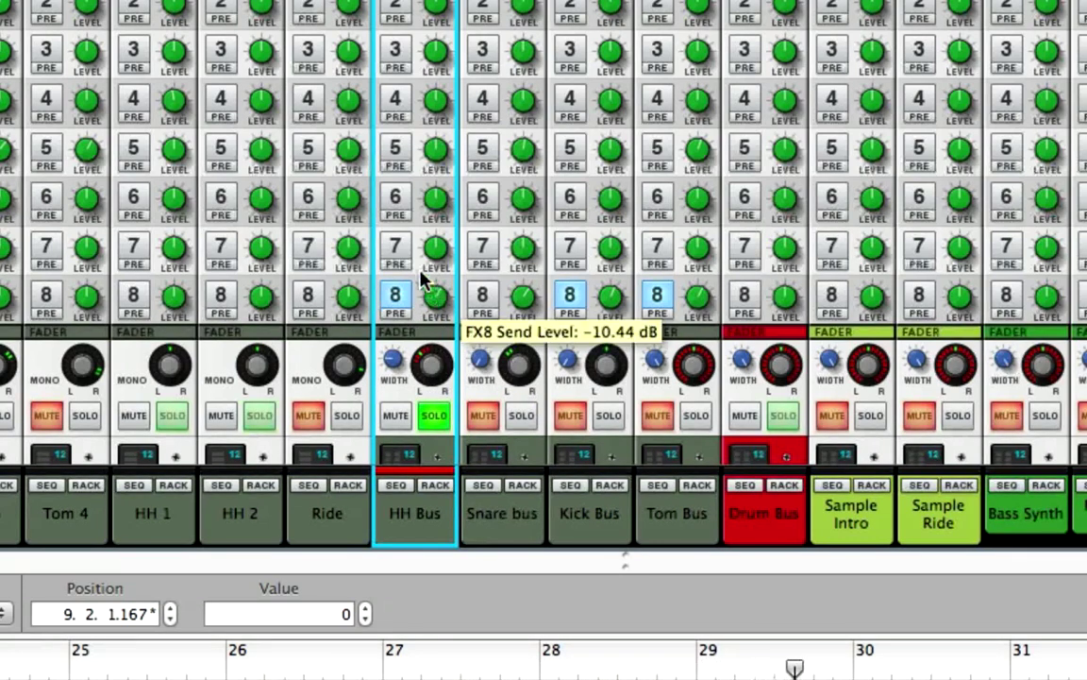
mouse_move(427, 286)
left_mouse_down()
mouse_move(422, 276)
mouse_move(423, 299)
left_mouse_up()
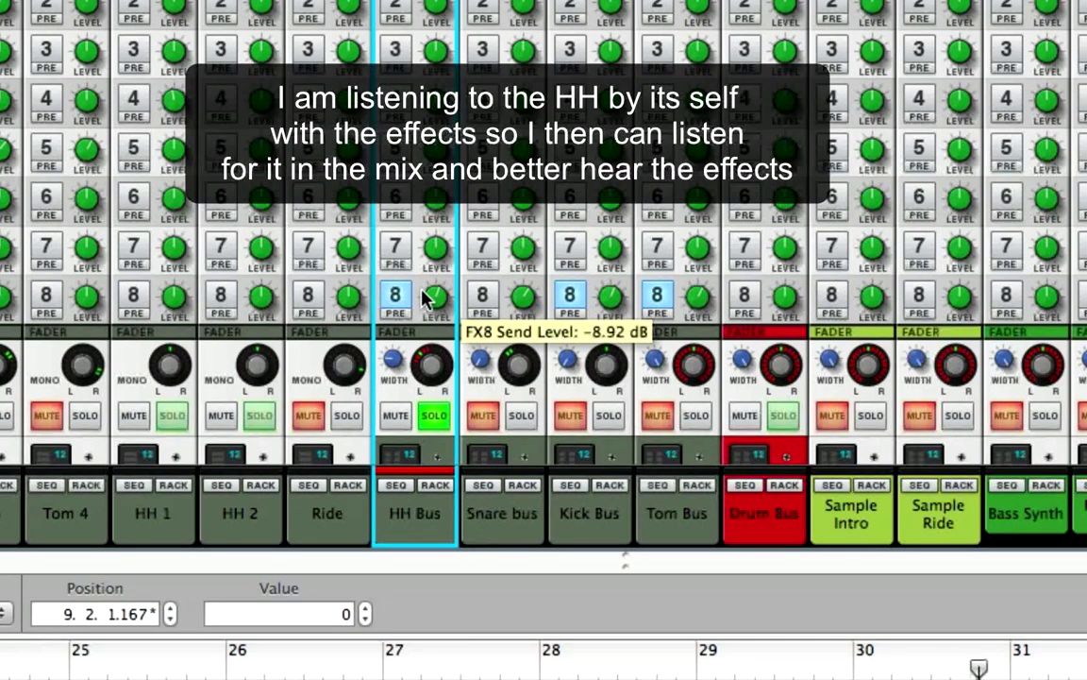
- Compare the soloed HH Bus with its FX8 send on and off, lowering the send level to about -16.54 dB
left_click(395, 298)
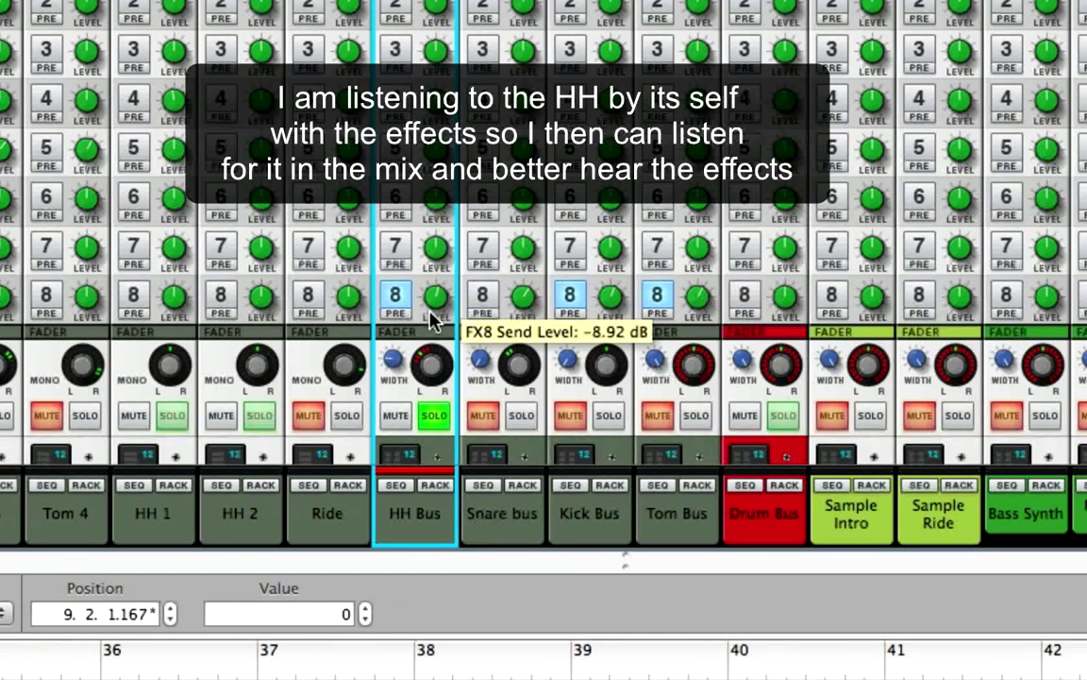
left_click_drag(430, 311, 432, 312)
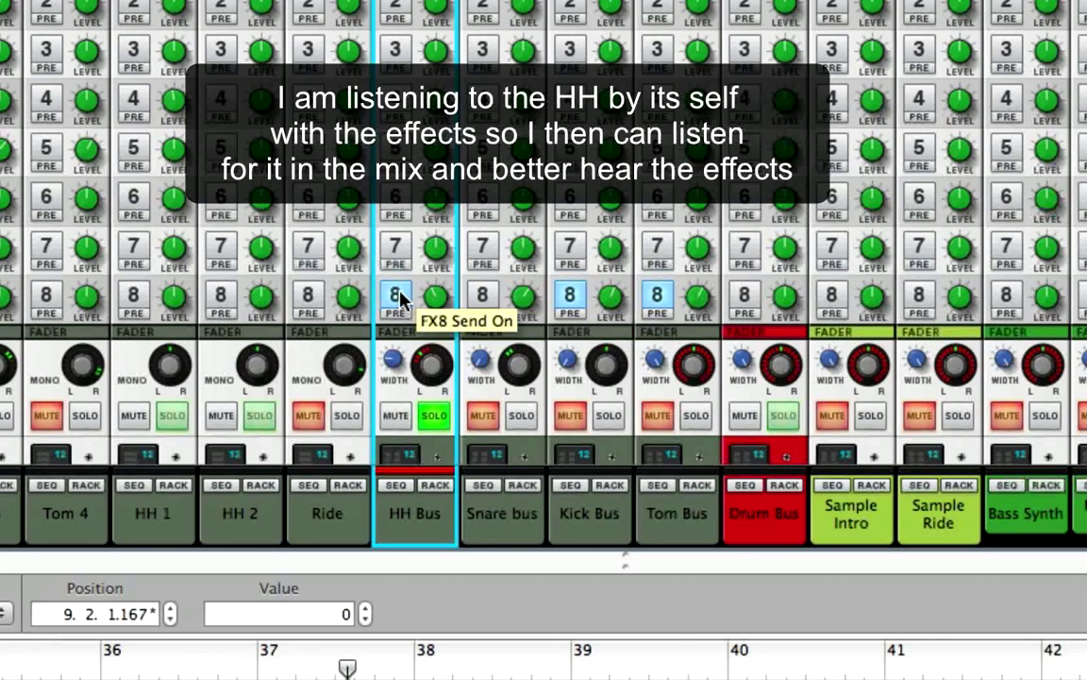
left_click(397, 295)
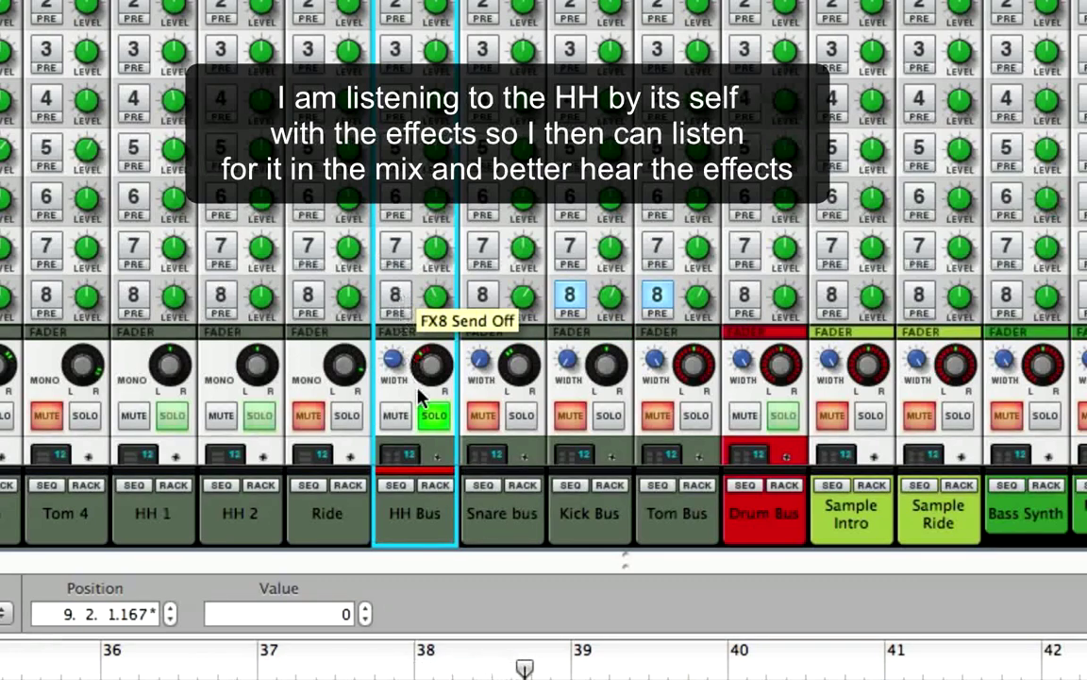
- Unsolo the HH Bus, raise its FX8 send level to about -12.04 dB and turn the send on
left_click(436, 417)
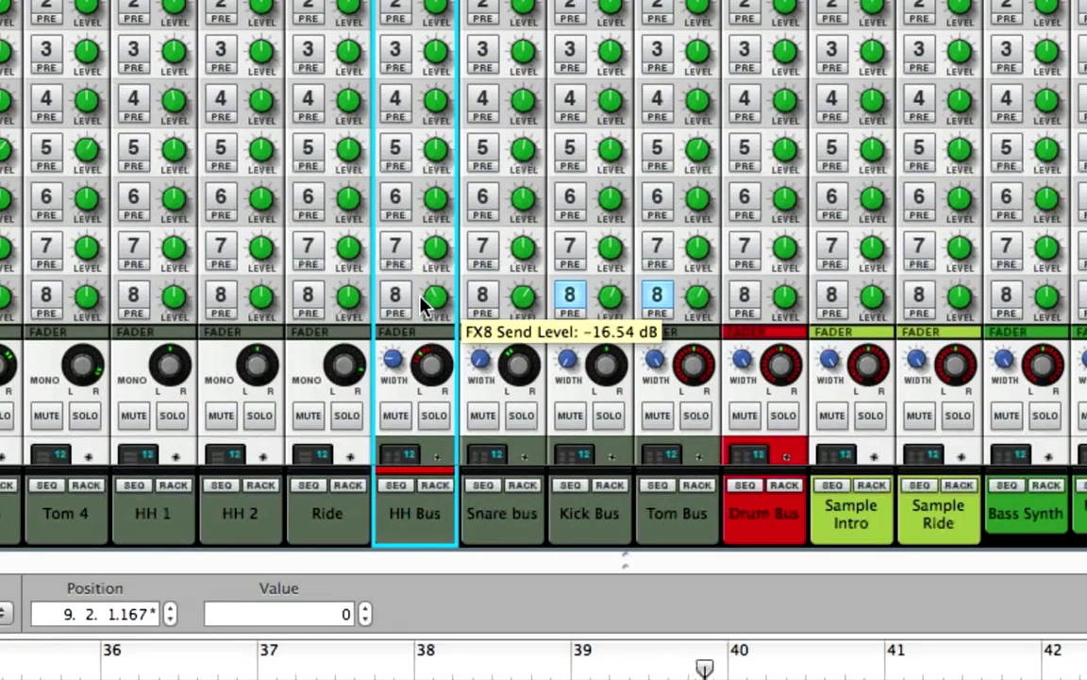
scroll(436, 300, "up", 2)
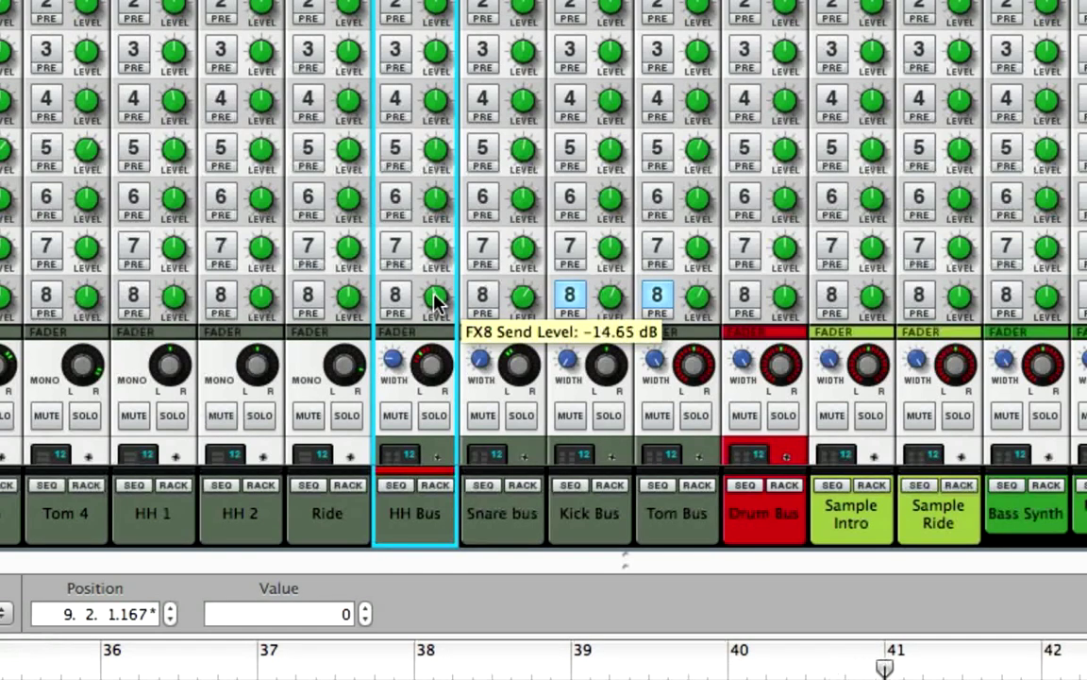
scroll(436, 300, "down", 4)
scroll(437, 300, "up", 6)
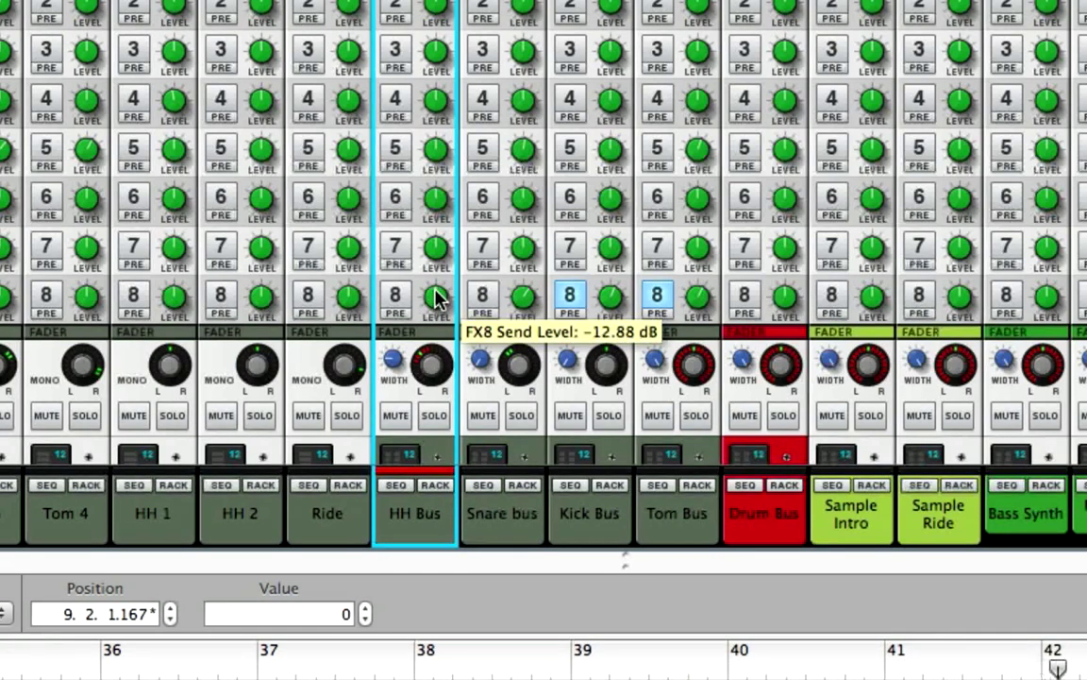
left_click(398, 295)
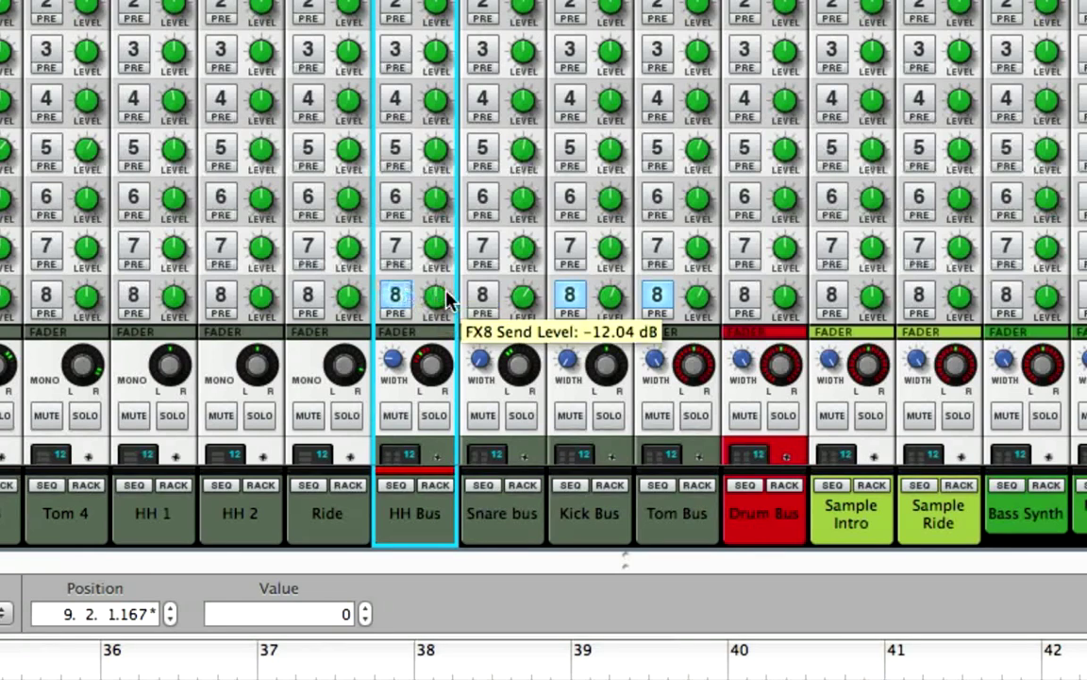
- Lower the HH Bus FX8 send level to about -16.54 dB and turn the send off
scroll(436, 300, "down", 3)
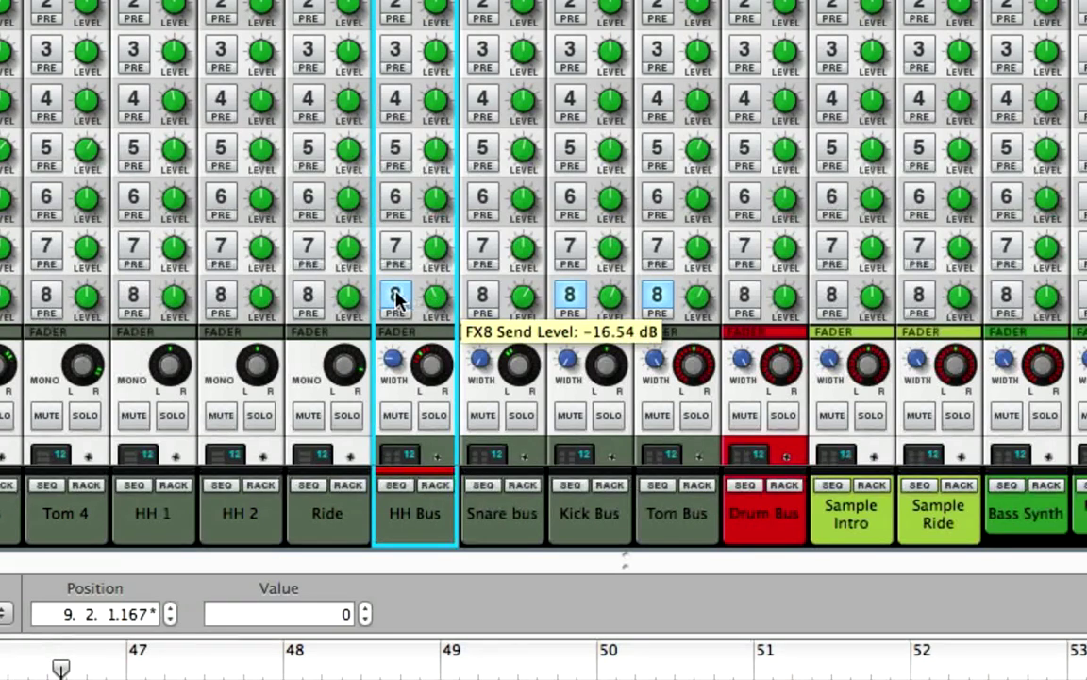
left_click(395, 295)
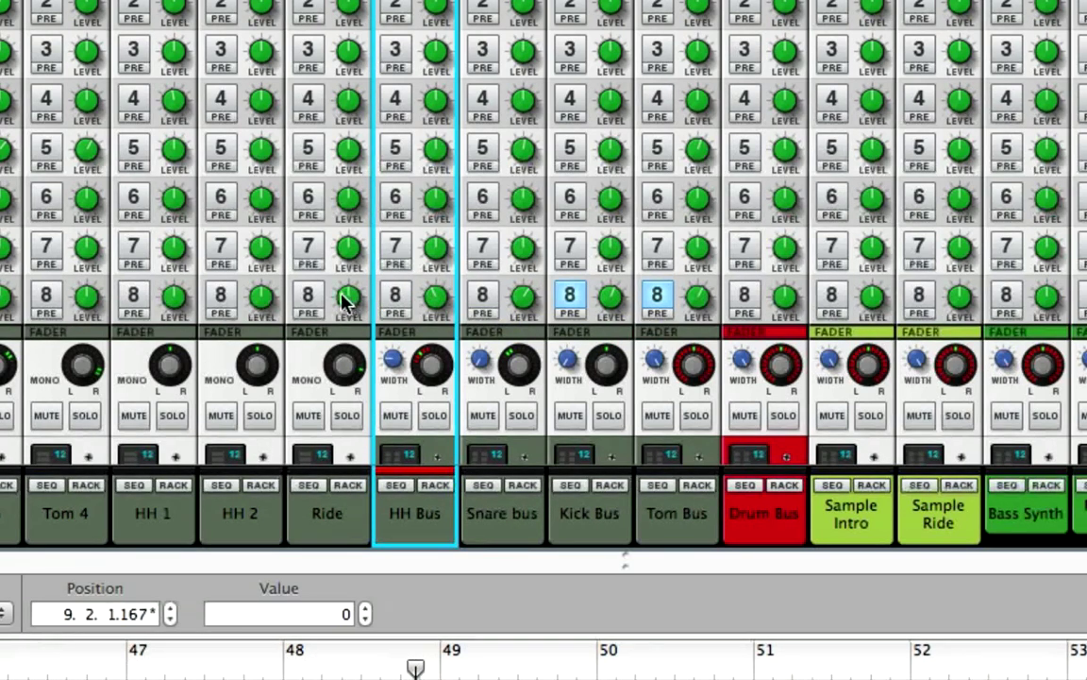
- Try the FX8 send on the Ride channel at about 1.76 dB and -3.63 dB, then switch it off
scroll(323, 318, "down", 3)
scroll(323, 318, "left", 1)
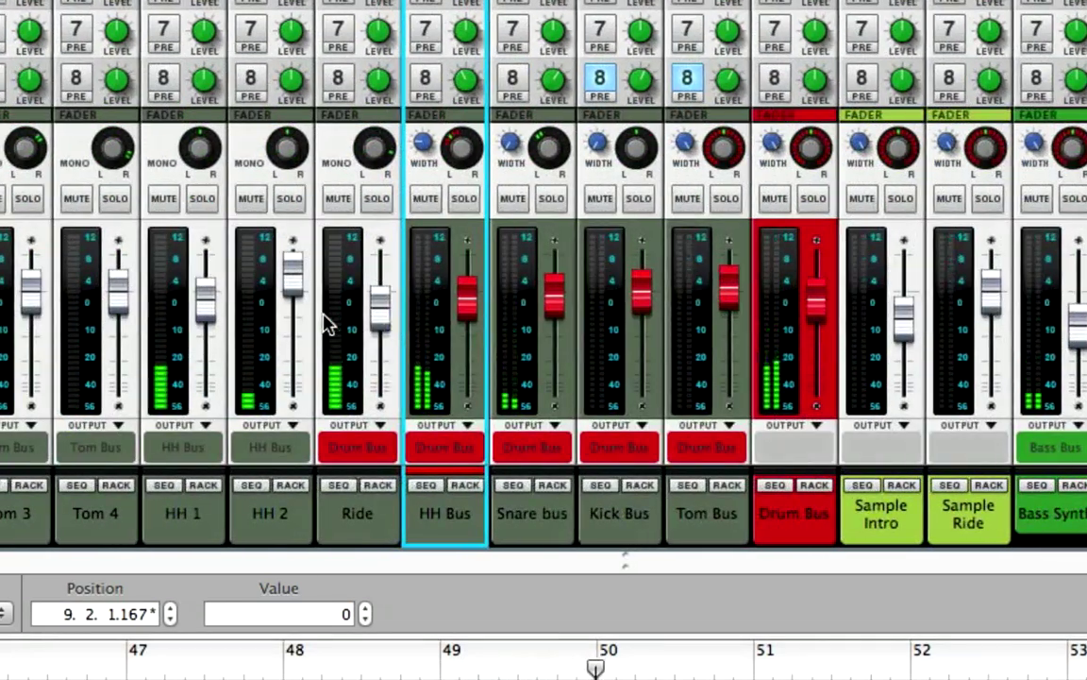
left_click(339, 81)
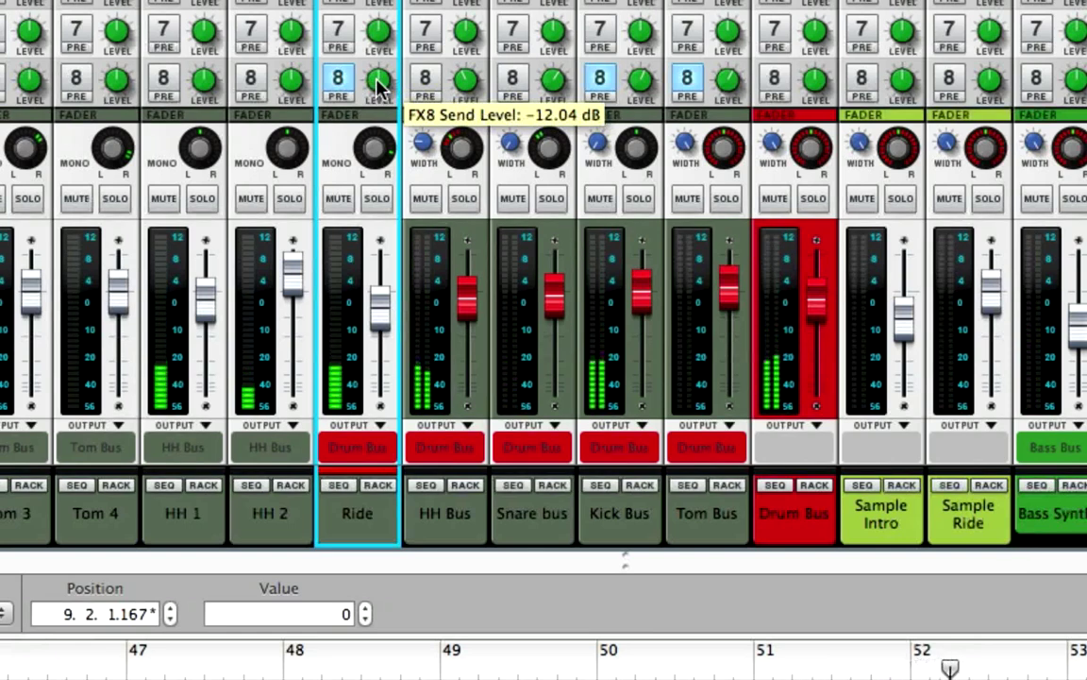
left_click_drag(377, 85, 372, 54)
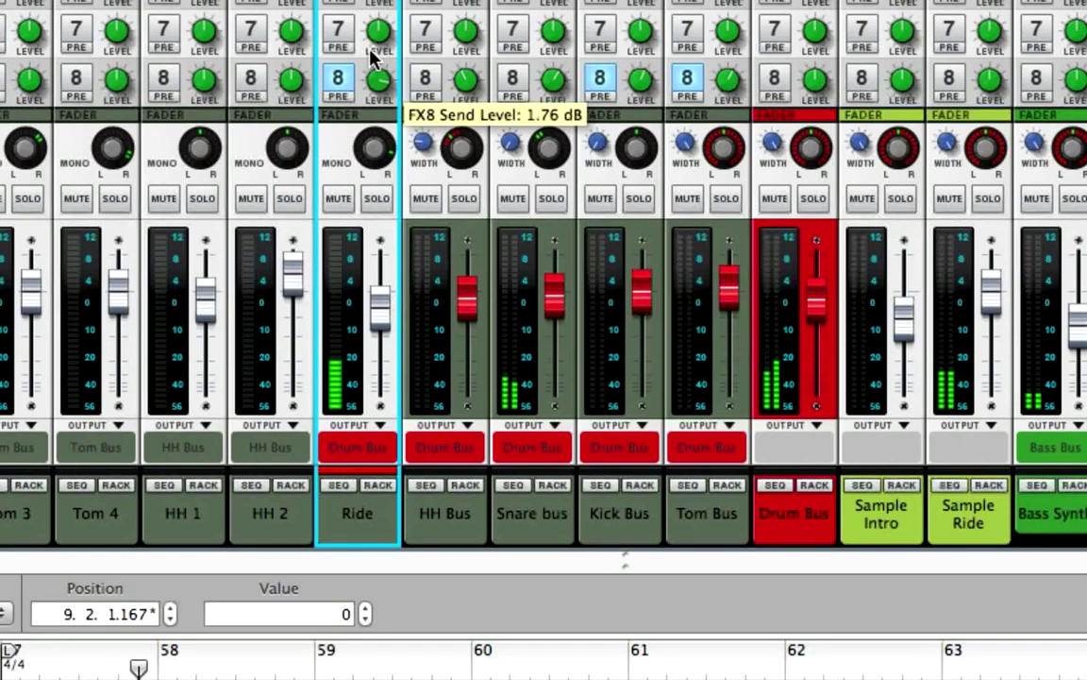
left_click_drag(372, 59, 376, 76)
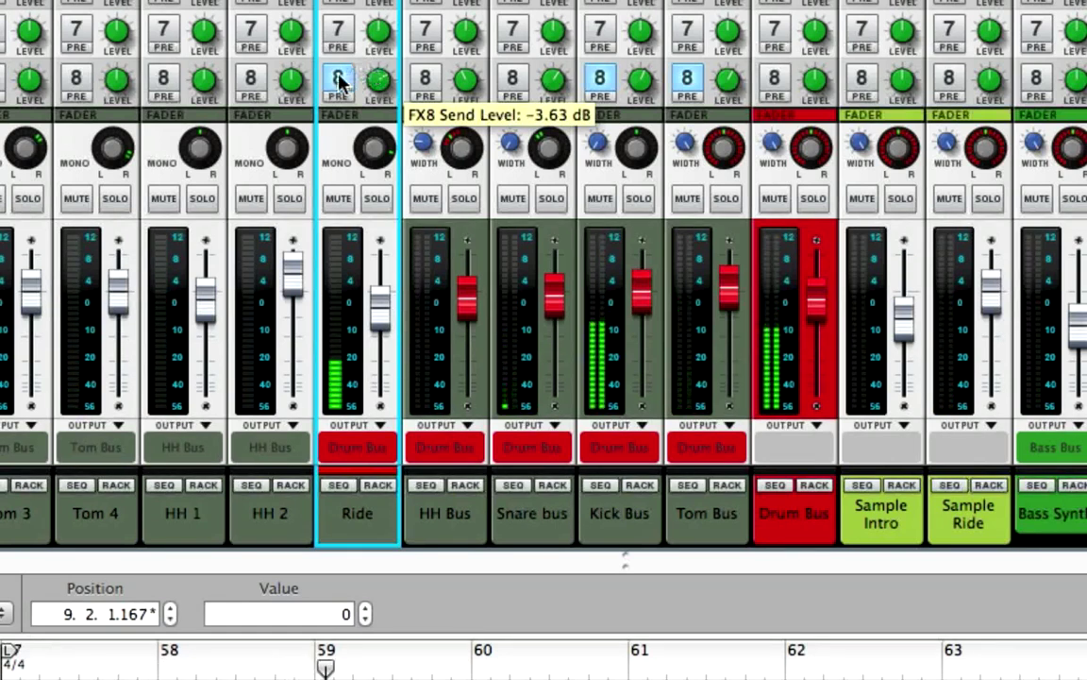
left_click(336, 81)
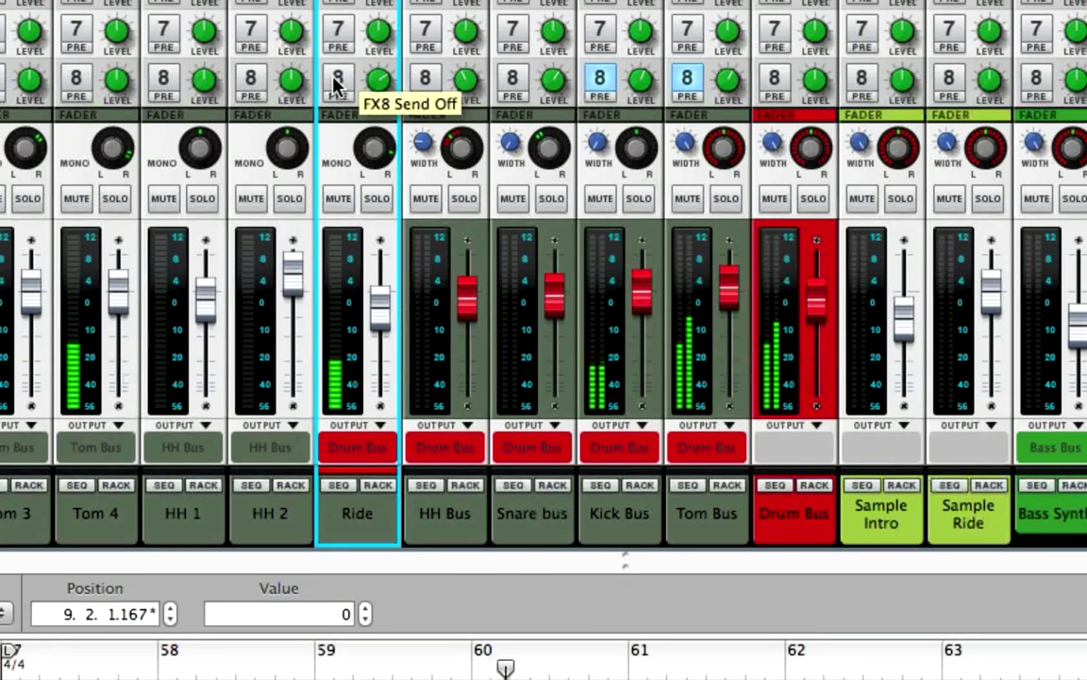
- Solo the Ride channel, lower its FX8 send level to about -16.54 dB, turn the send off and unsolo the channel
left_click(376, 198)
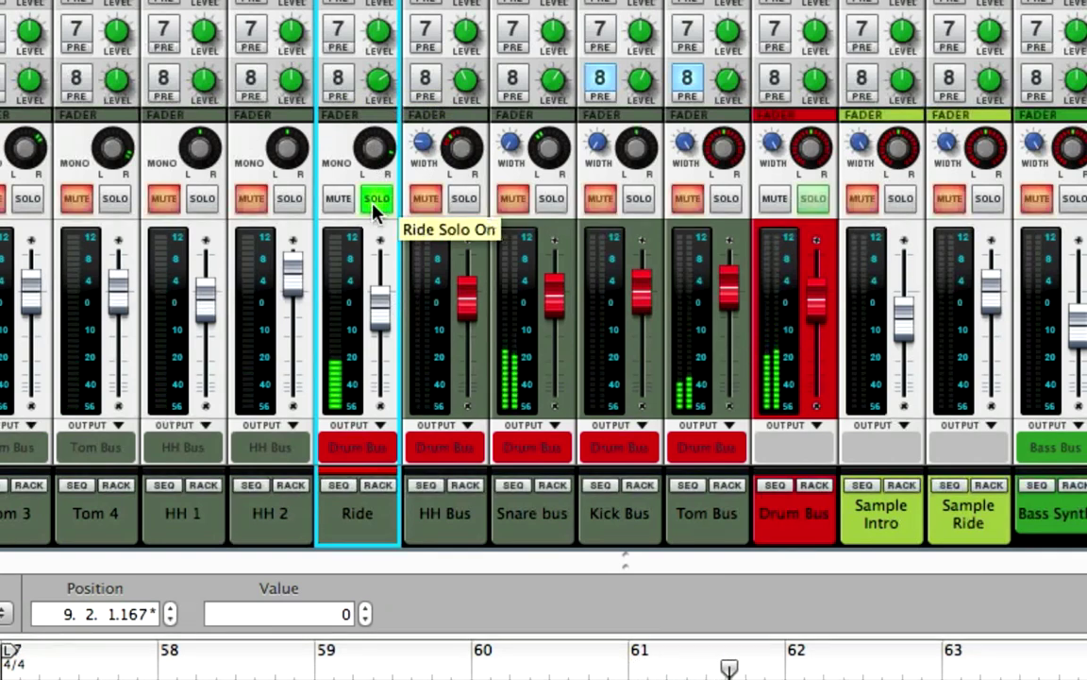
left_click(337, 79)
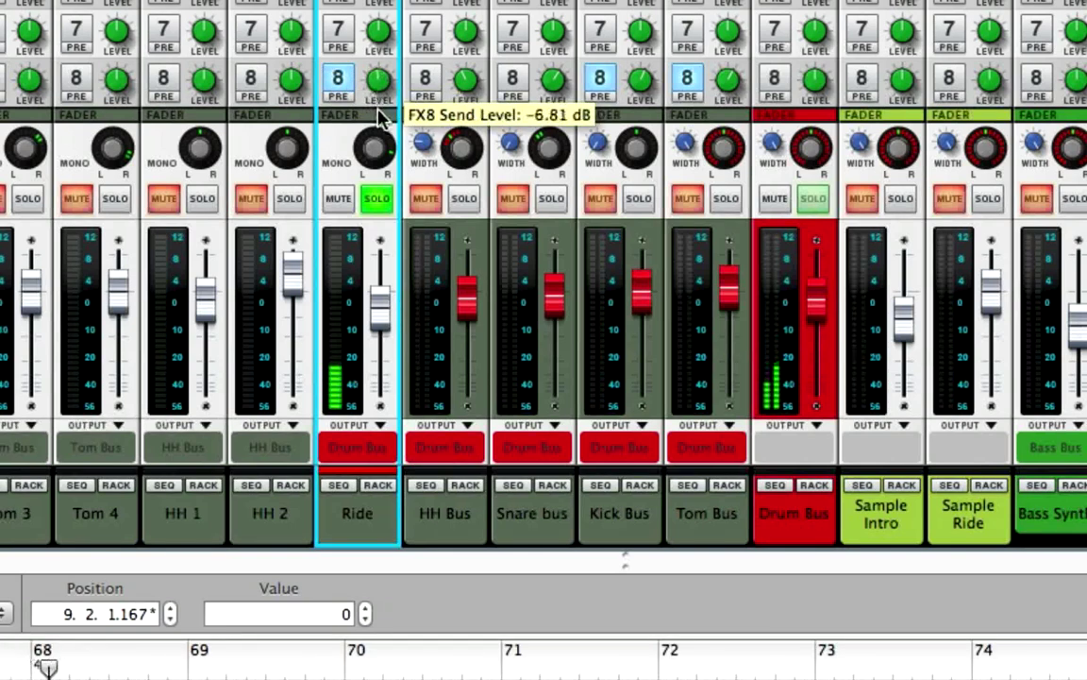
left_click_drag(378, 109, 378, 113)
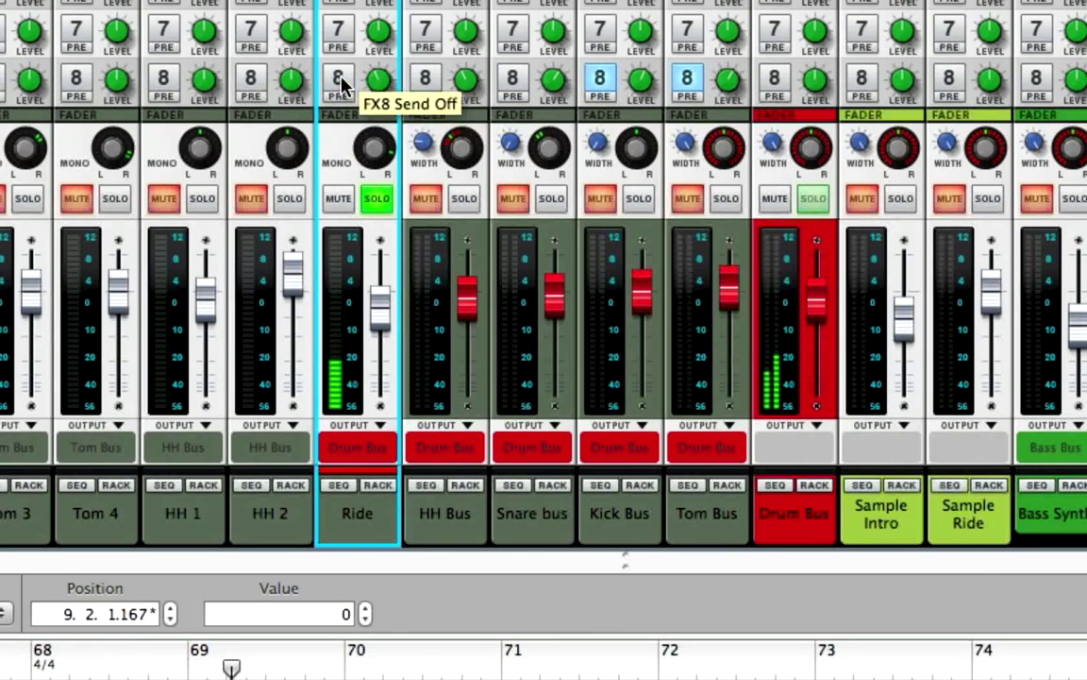
left_click(378, 200)
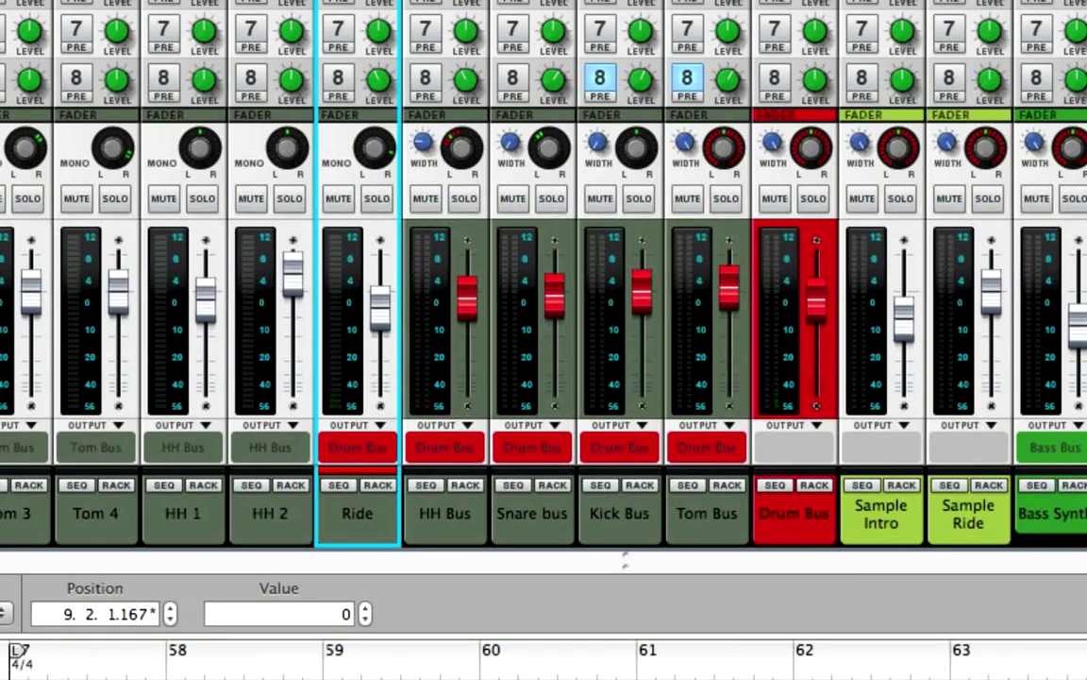
- Compare the Ride channel in the full mix with its FX8 send on and off, leaving the send off
key("space")
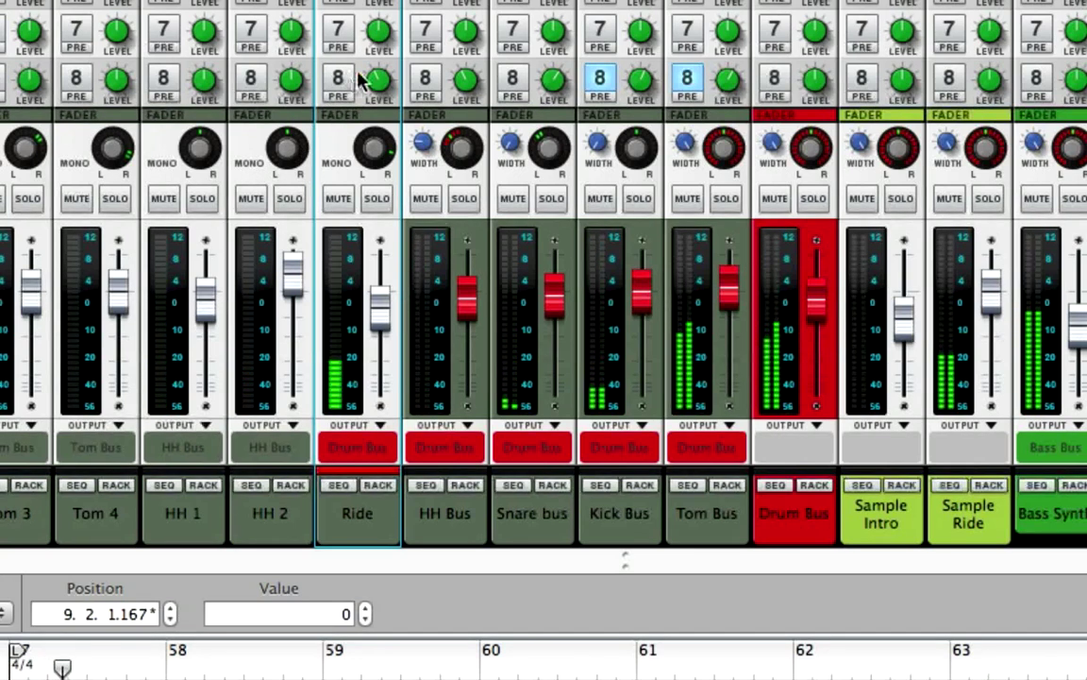
left_click(373, 83)
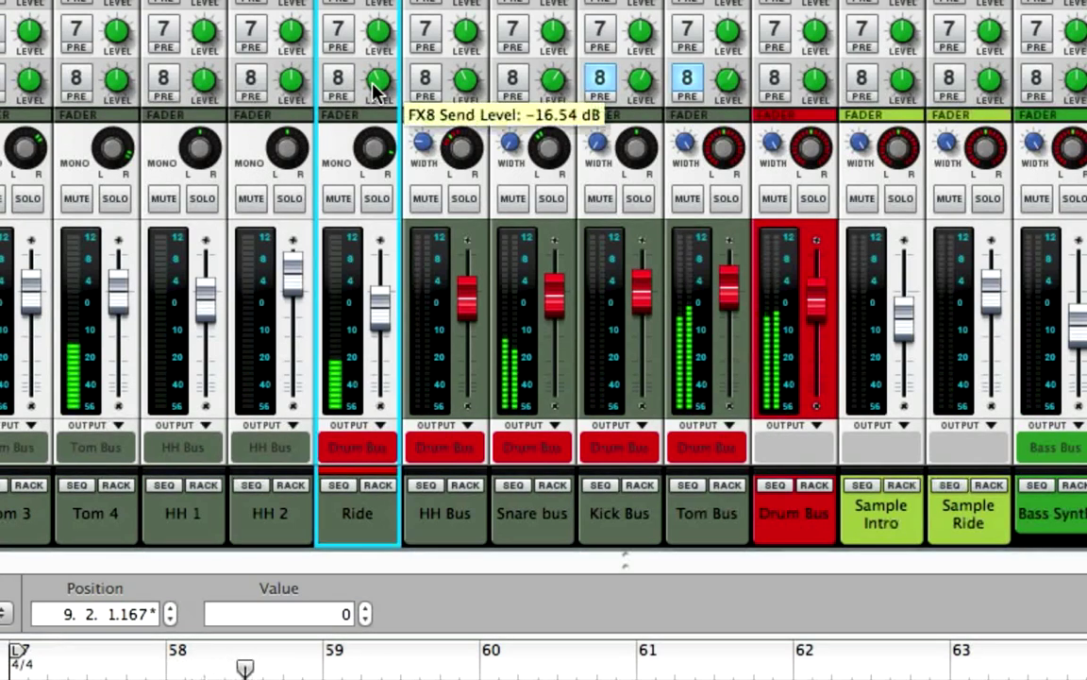
left_click(342, 78)
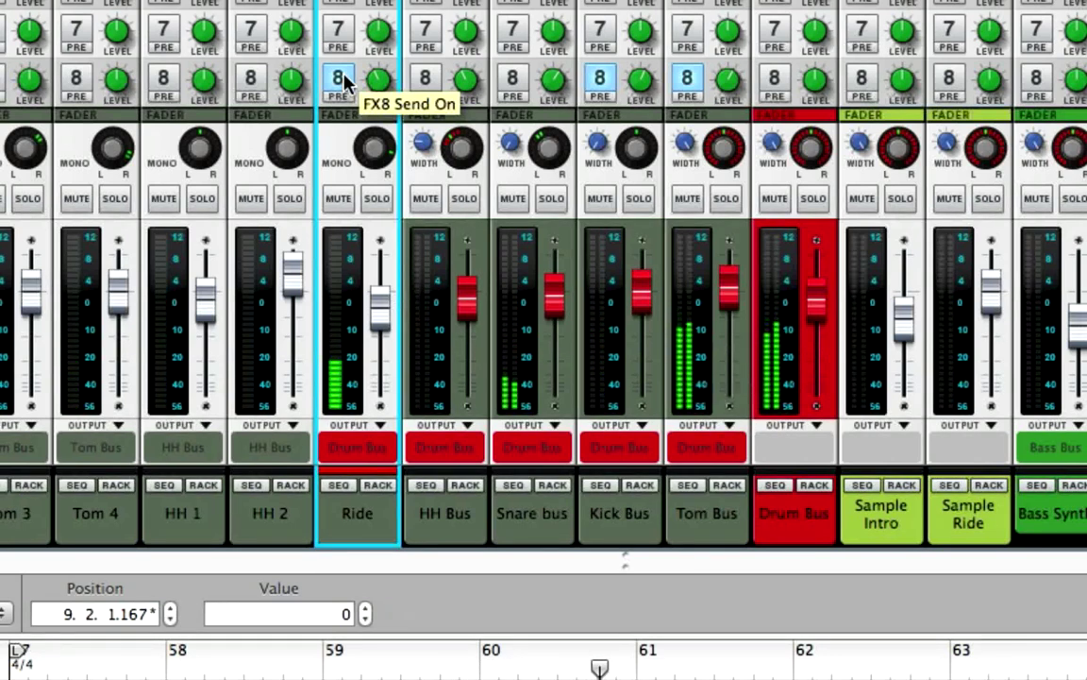
left_click(341, 80)
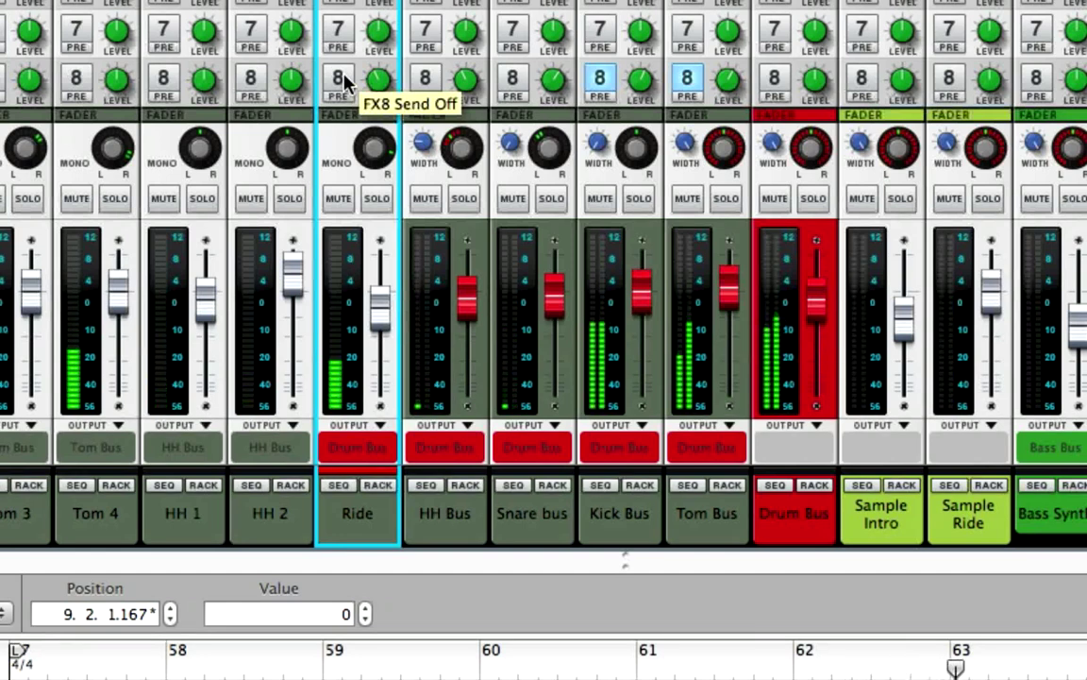
left_click(342, 79)
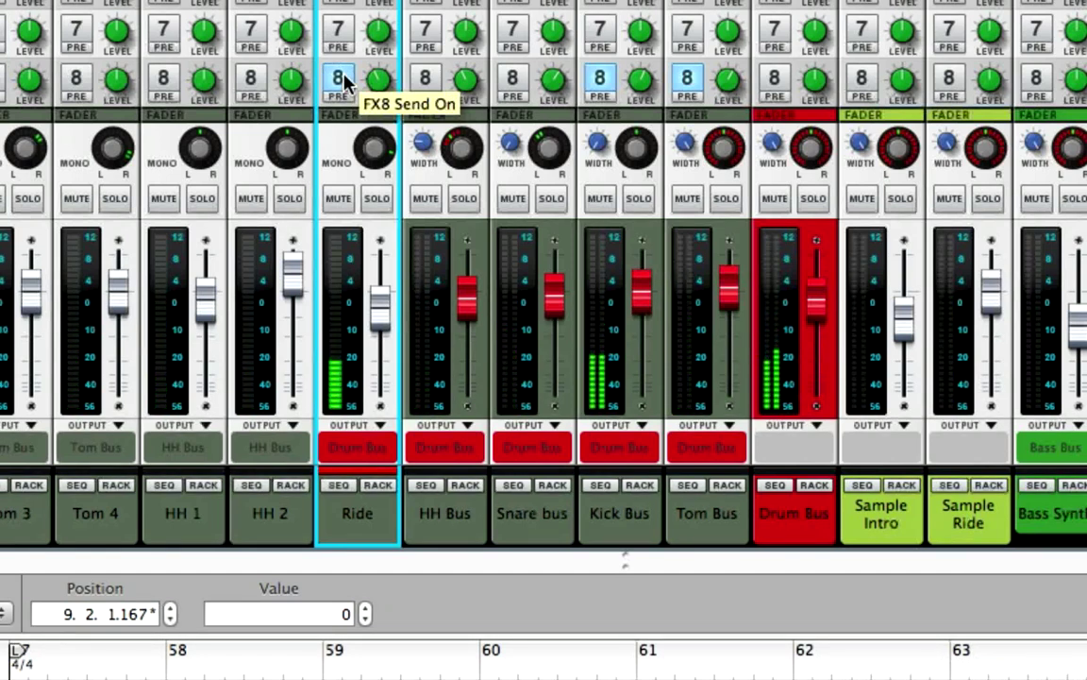
left_click(341, 79)
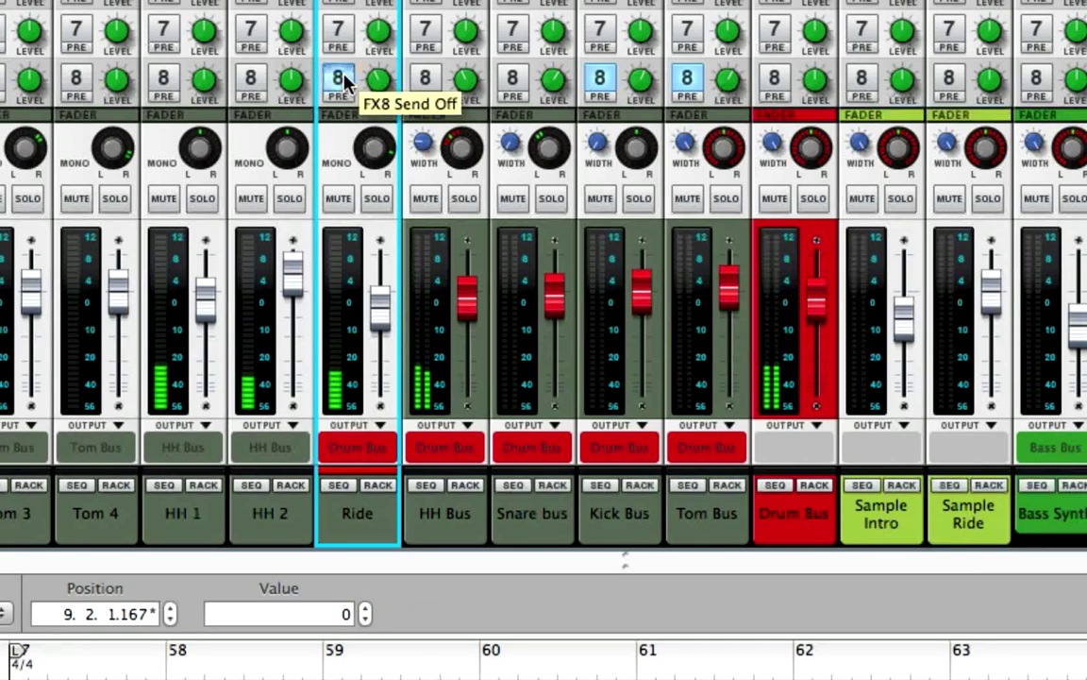
left_click(341, 79)
left_click(344, 81)
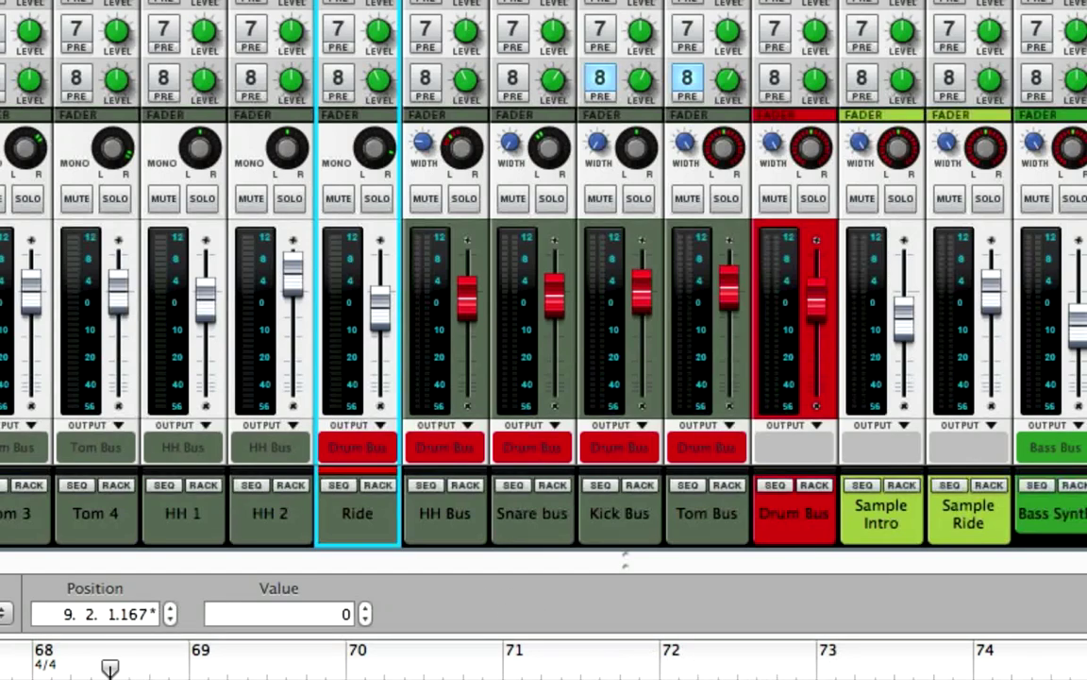
- Enlarge the mixer, bring the drum channels into view and play the song from the beginning to listen to the mix
key("shift+Return")
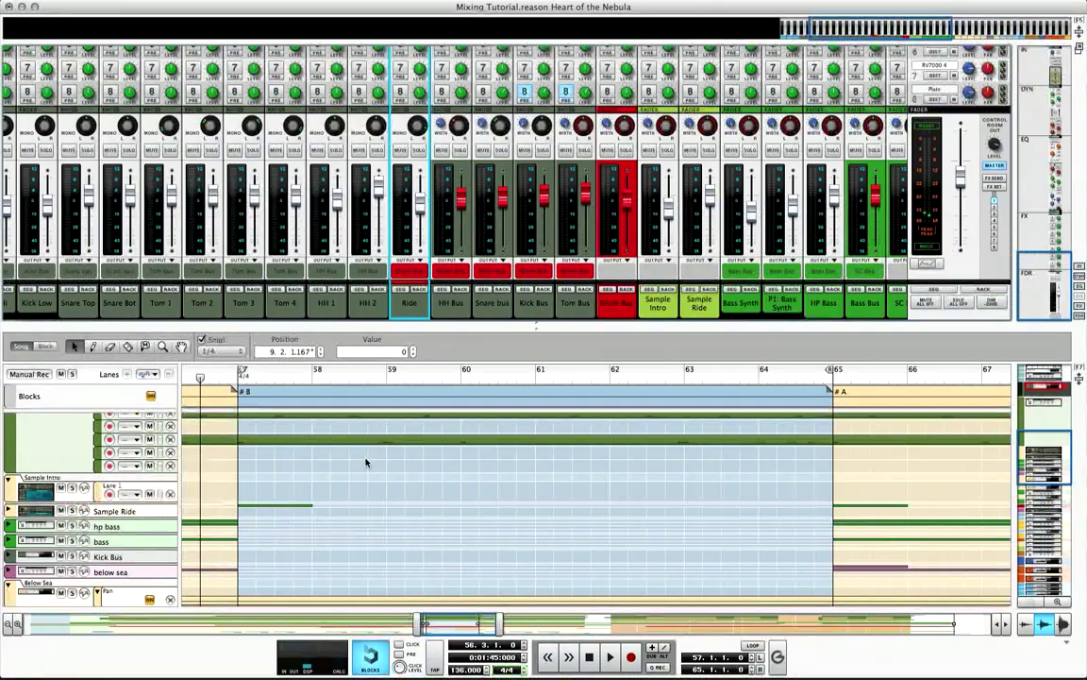
key("F7")
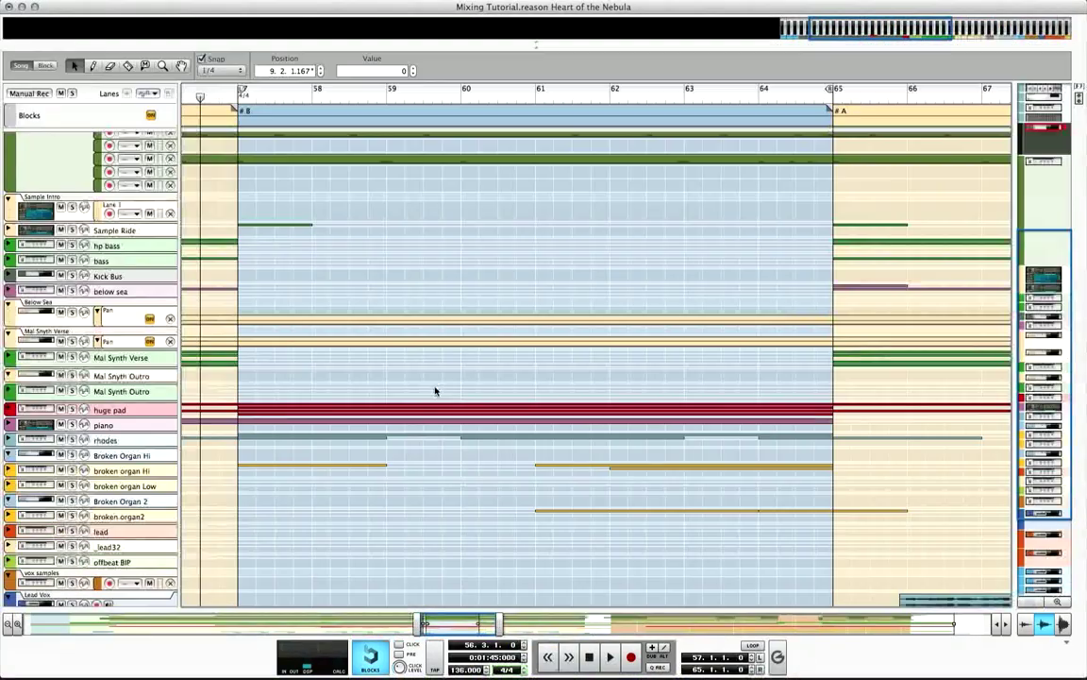
key("F5")
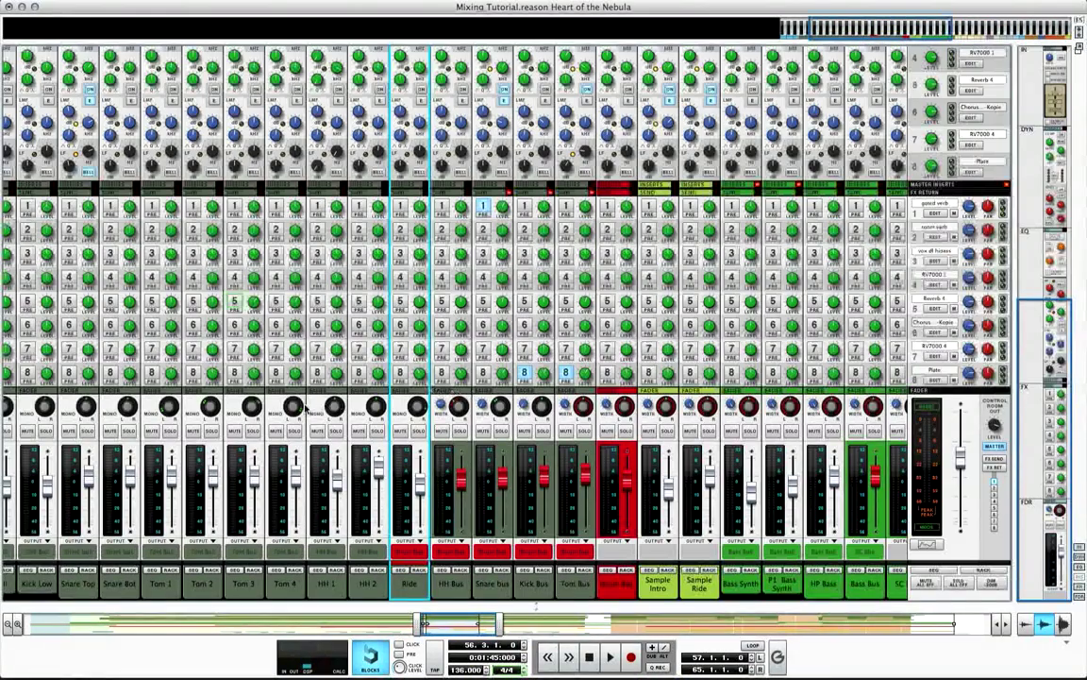
scroll(305, 407, "left", 5)
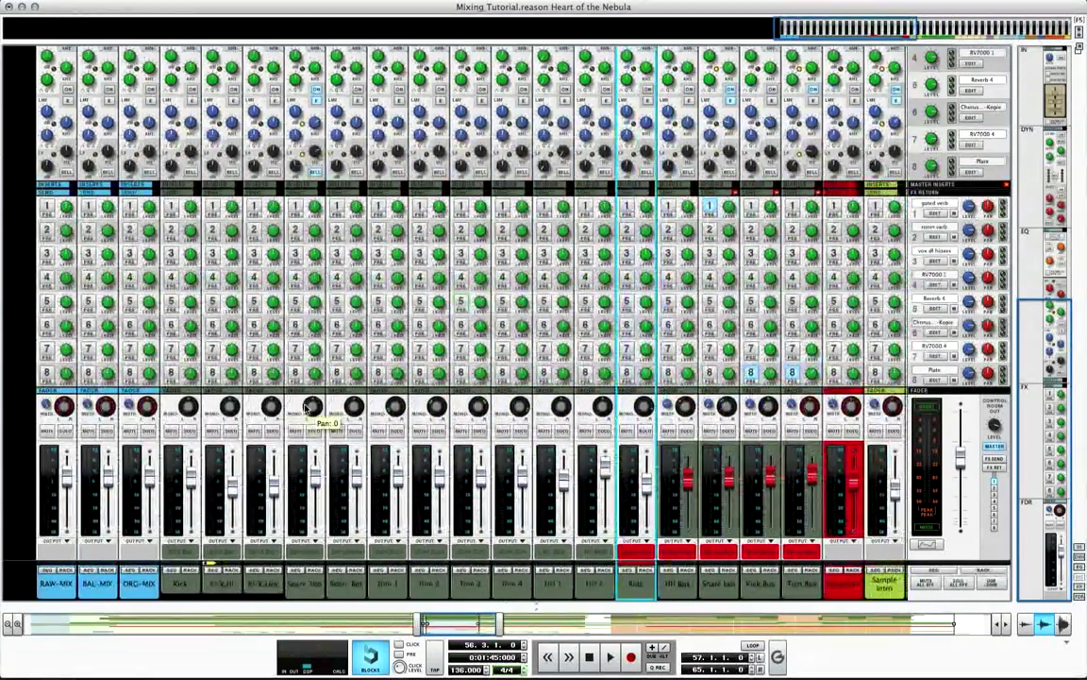
scroll(305, 408, "right", 6)
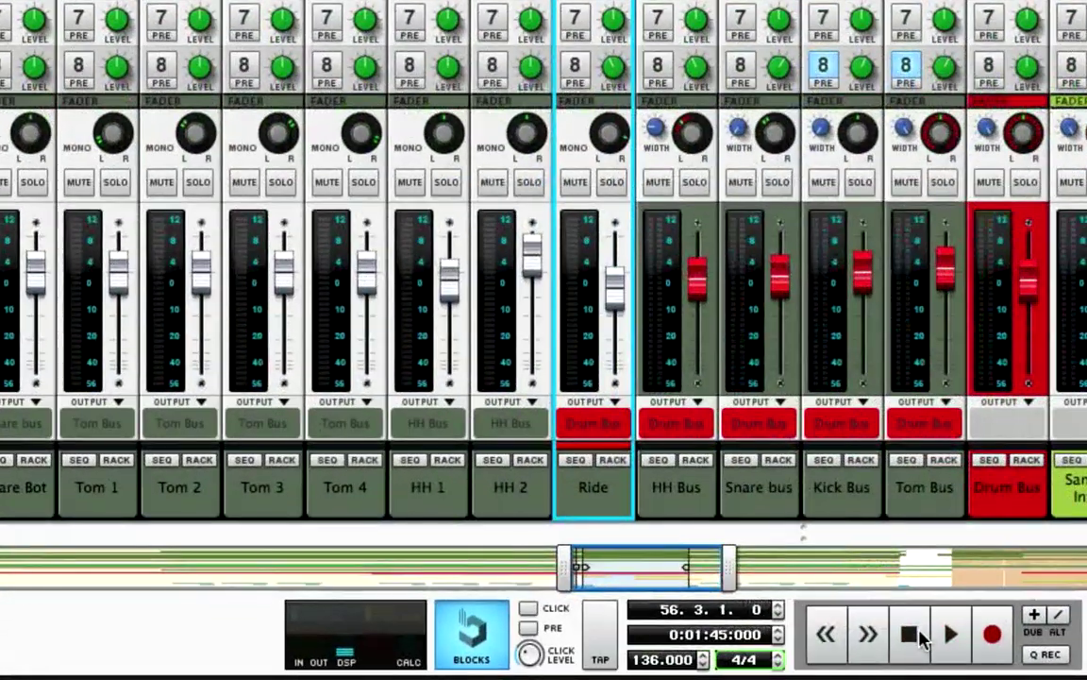
left_click(920, 639)
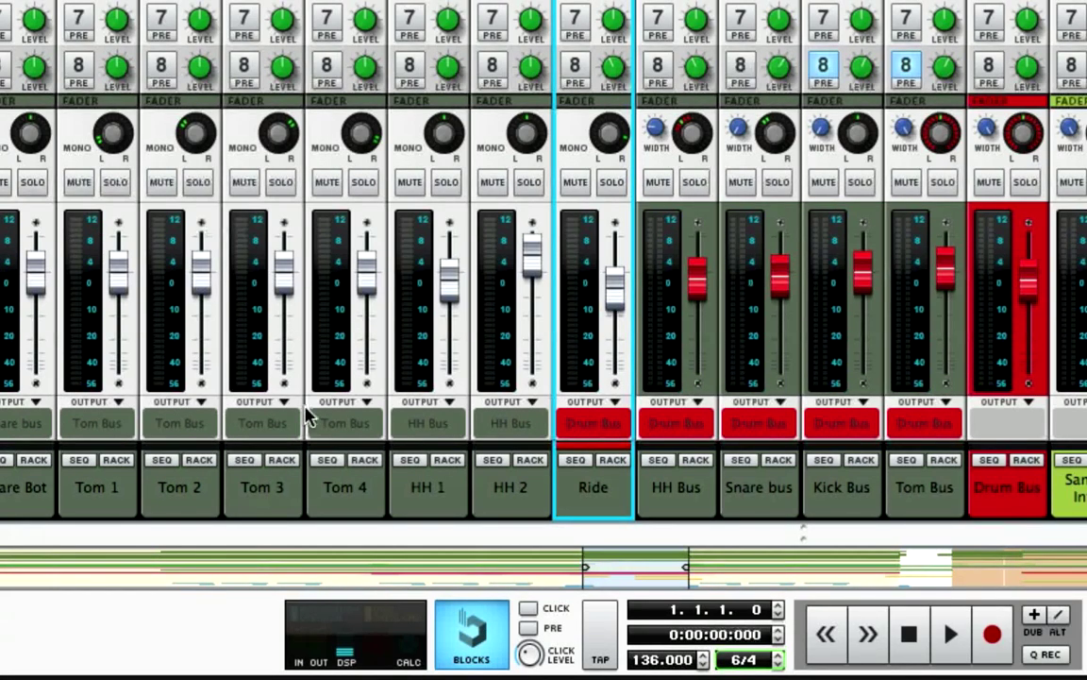
scroll(307, 415, "left", 5)
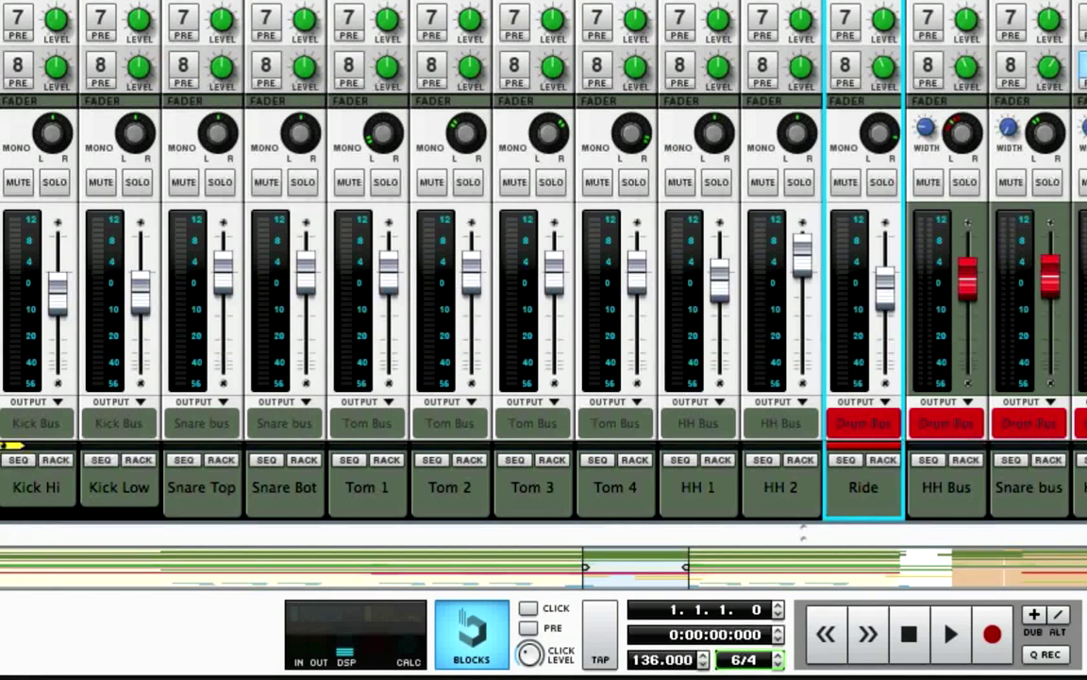
key("space")
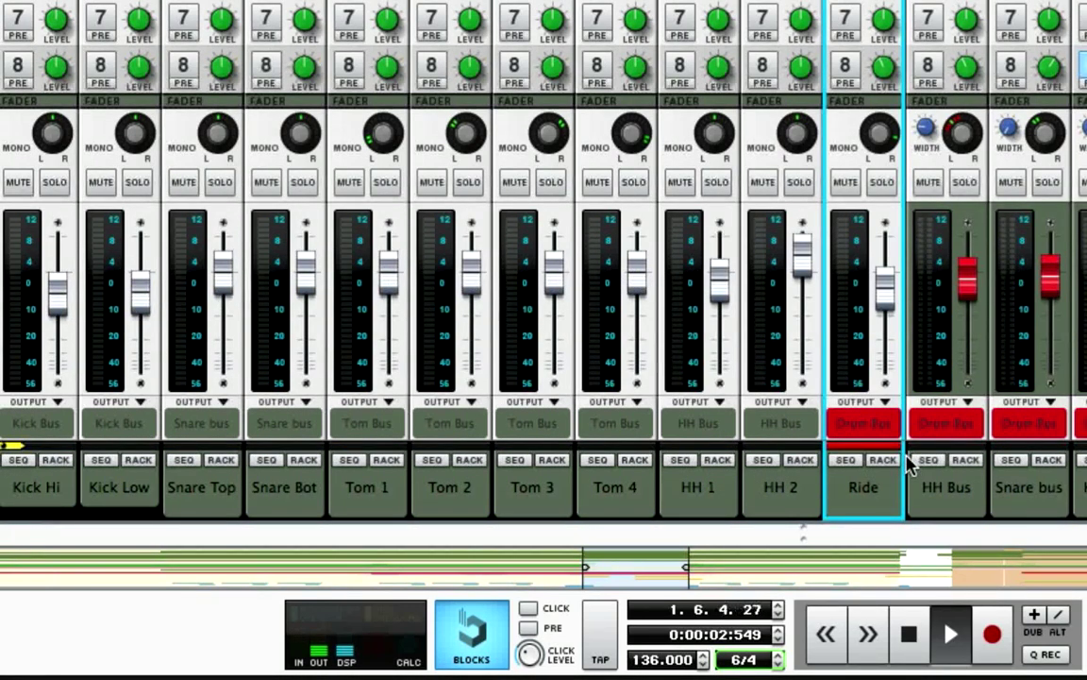
- Show the sequencer below the mixer and loop playback over the drum intro, from 7.6.1.0 to 9.2.1.0
key("F7")
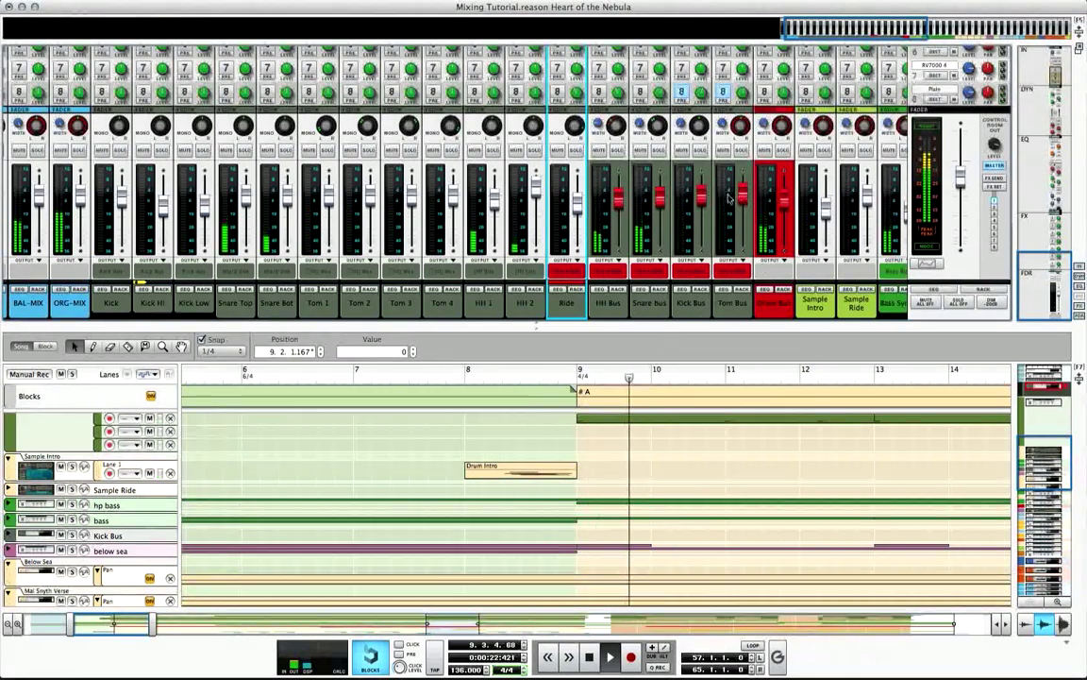
left_click(454, 377)
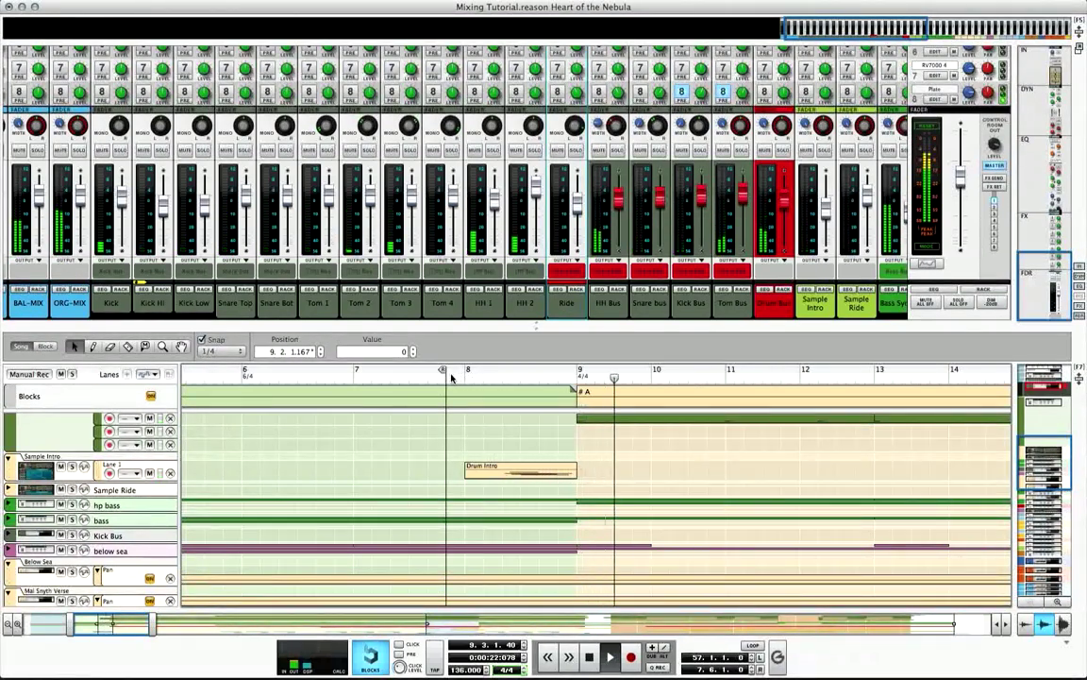
left_click(451, 377, "alt")
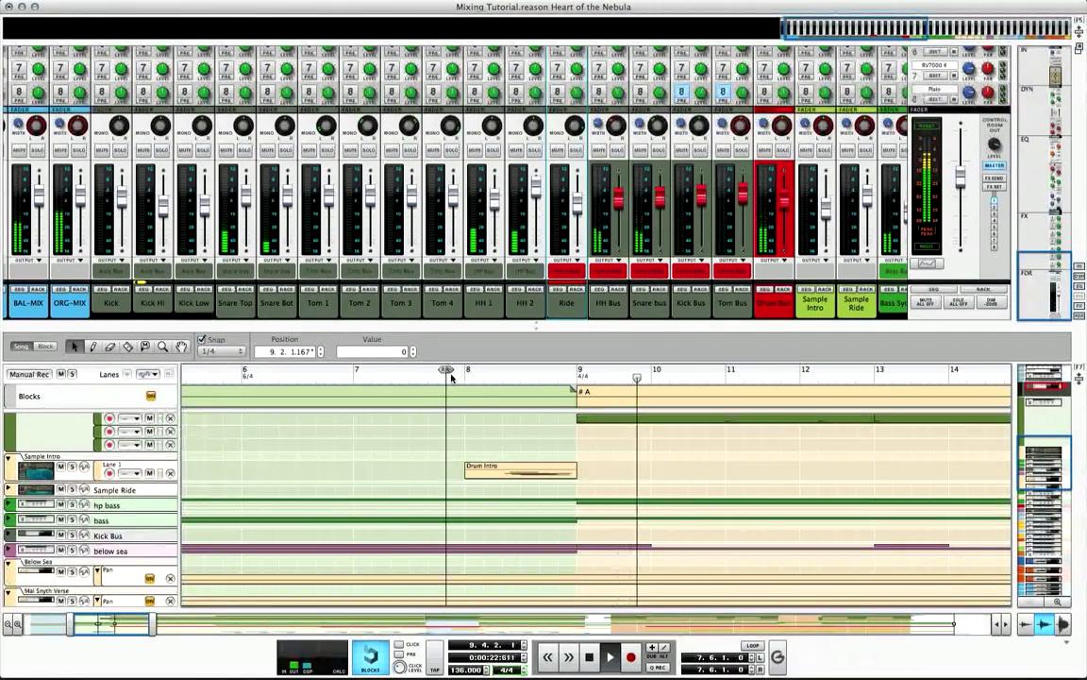
left_click(590, 378, "super")
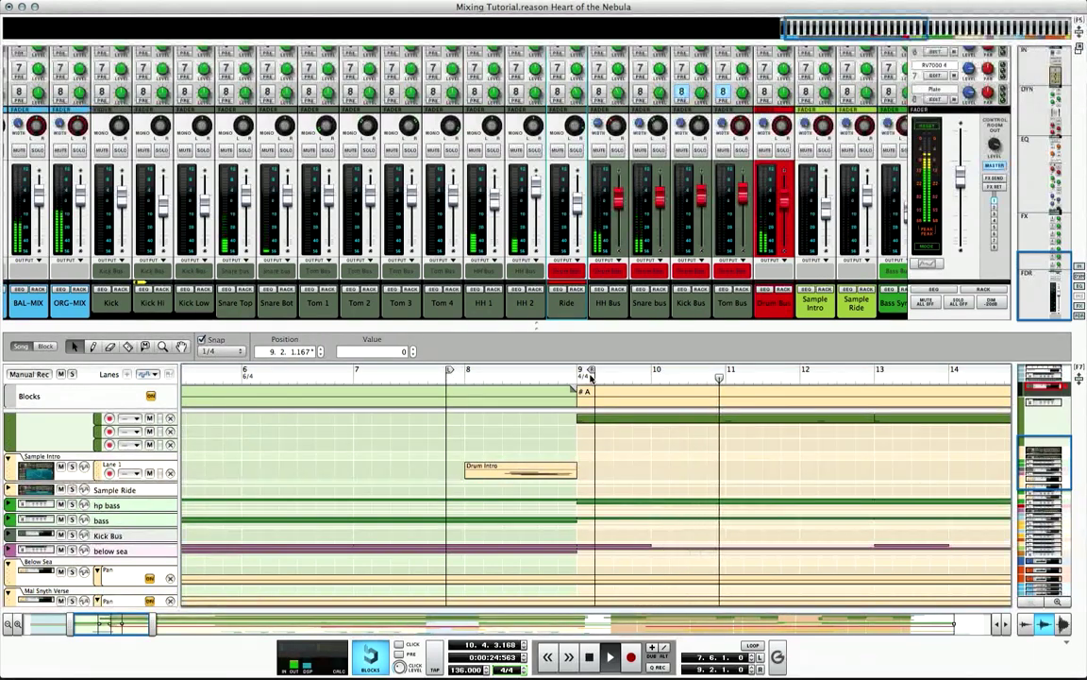
left_click(435, 372)
left_click(752, 645)
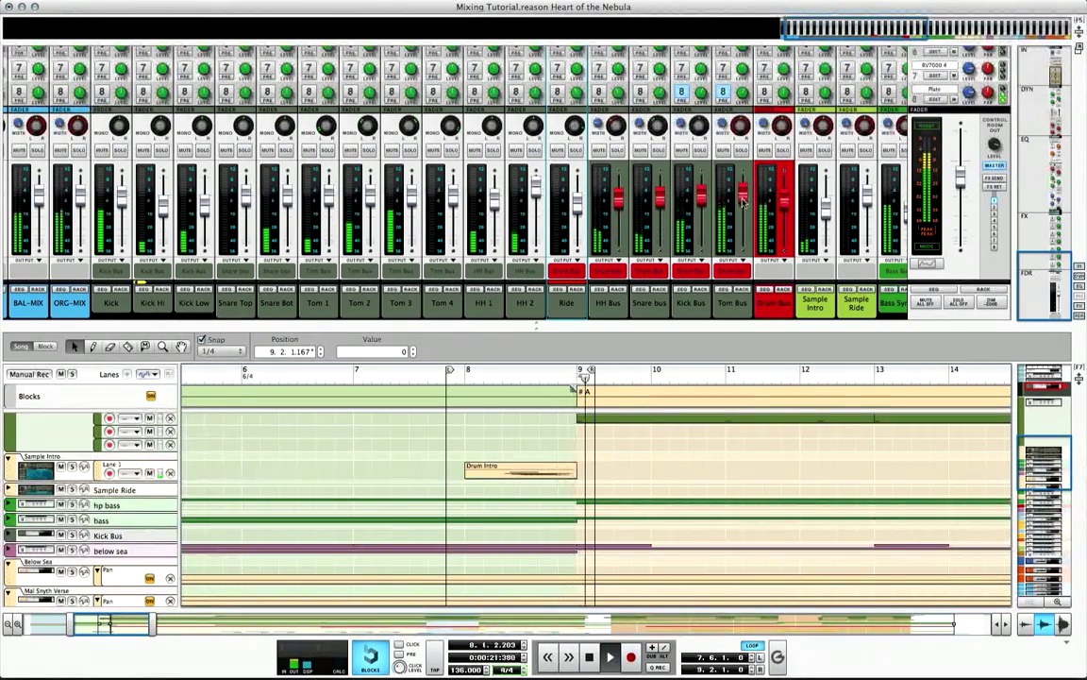
- Lower the Tom Bus fader while the loop plays, settling between about -1.46 dB and -0.36 dB
left_click(743, 200)
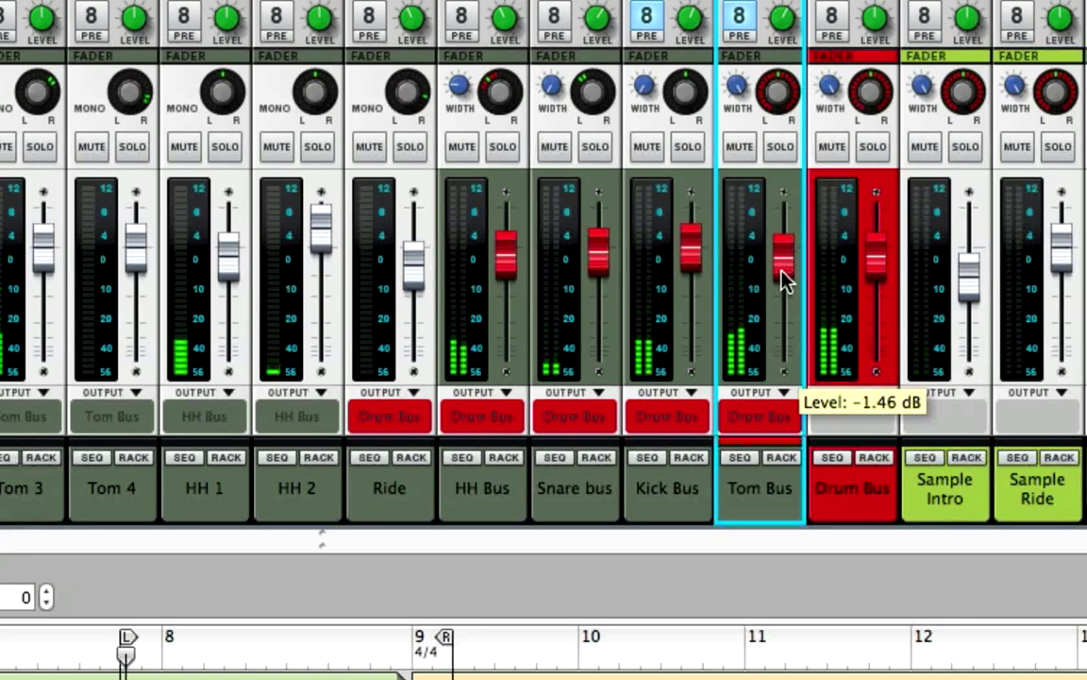
mouse_move(783, 279)
left_mouse_down()
mouse_move(784, 347)
mouse_move(784, 269)
left_mouse_up()
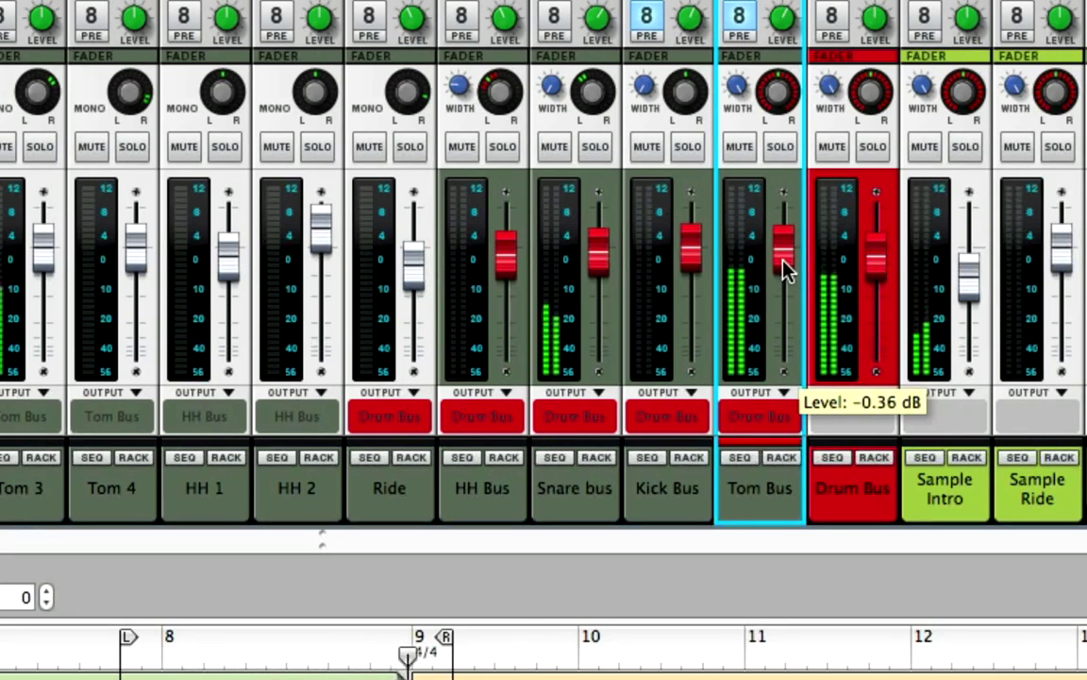
left_click_drag(783, 268, 783, 273)
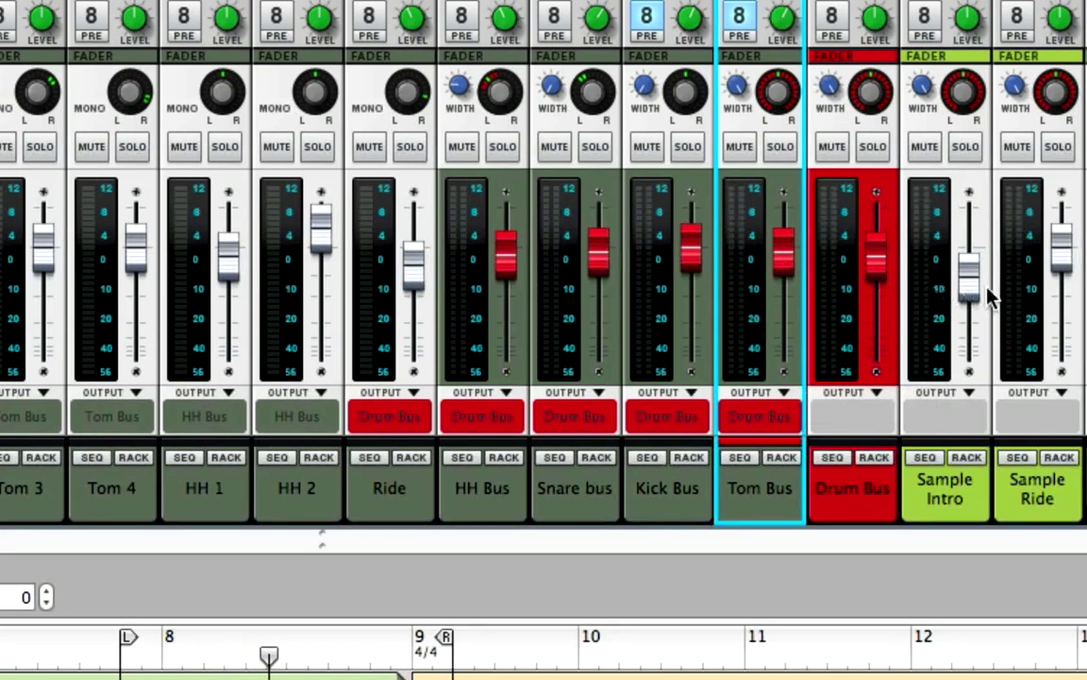
- Pull the Sample Intro channel's fader all the way down to -∞ dB
left_click_drag(975, 287, 967, 340)
left_click_drag(972, 400, 971, 430)
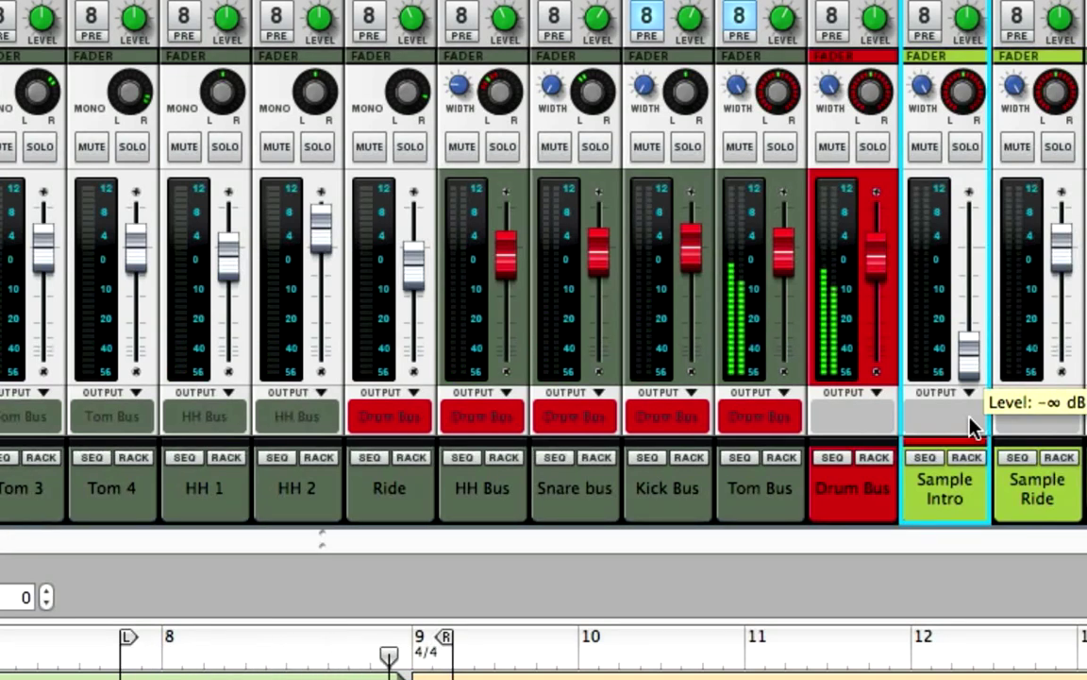
- Raise the Sample Intro fader partway back up and lower the Snare bus fader to -3.41 dB
left_click_drag(970, 355, 973, 315)
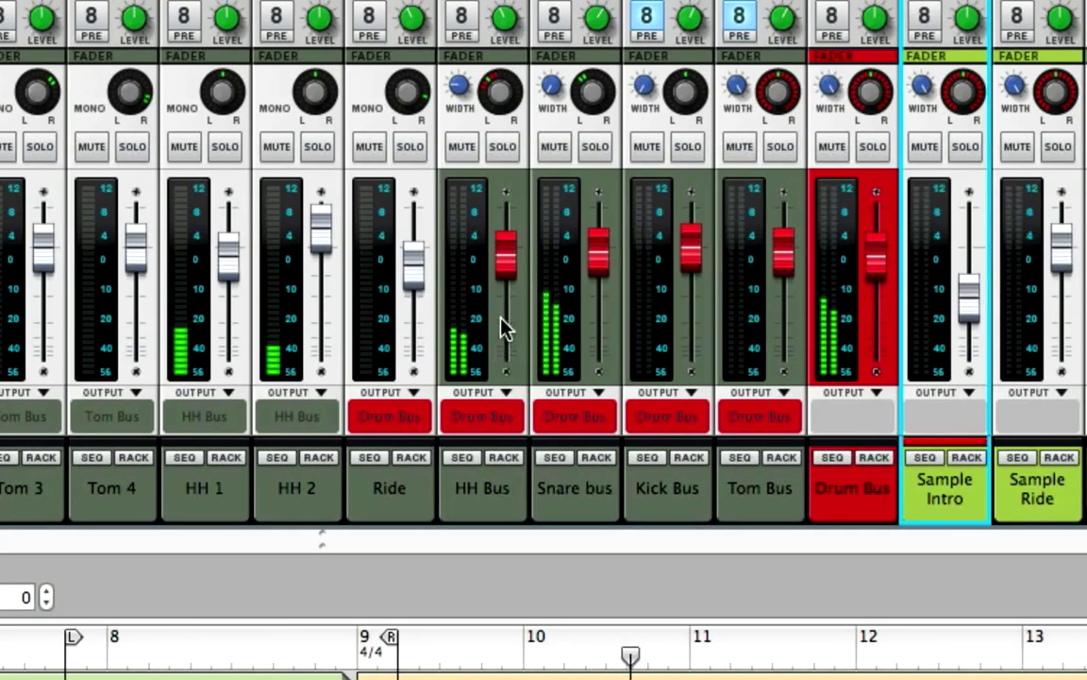
scroll(502, 326, "right", 10)
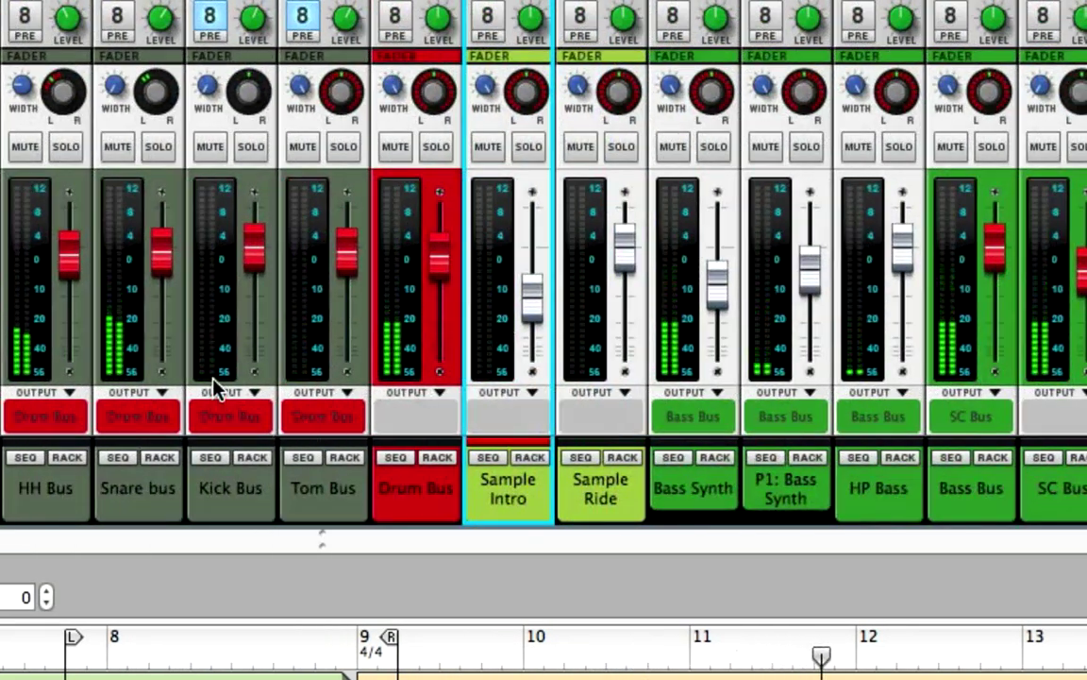
left_click(162, 255)
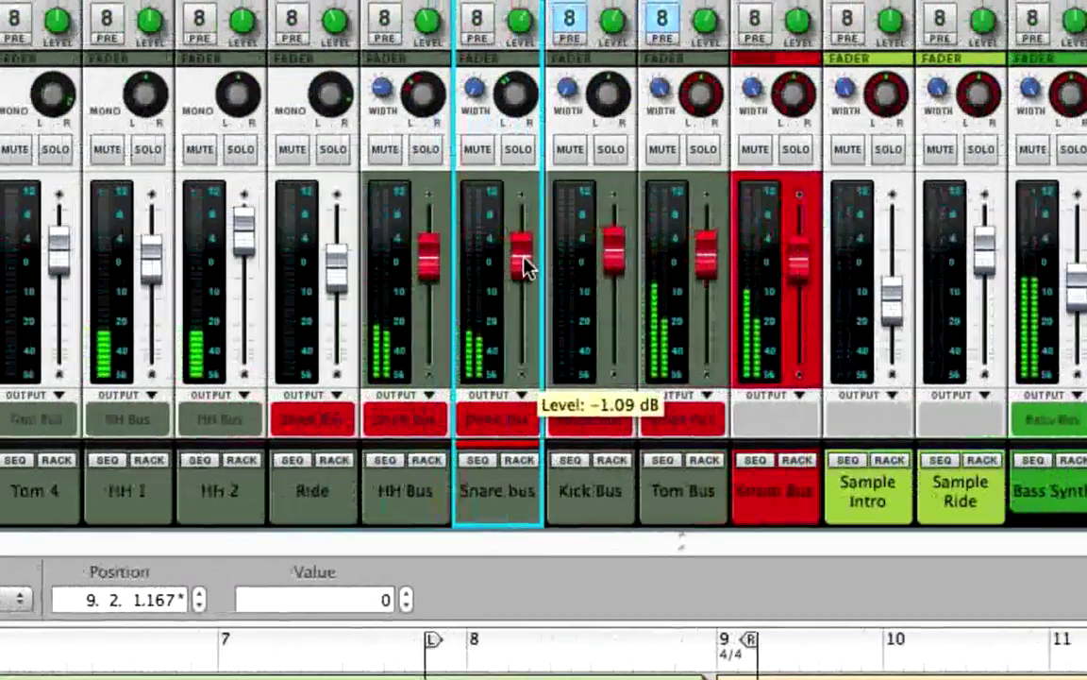
left_click_drag(524, 267, 525, 270)
left_click_drag(533, 352, 535, 273)
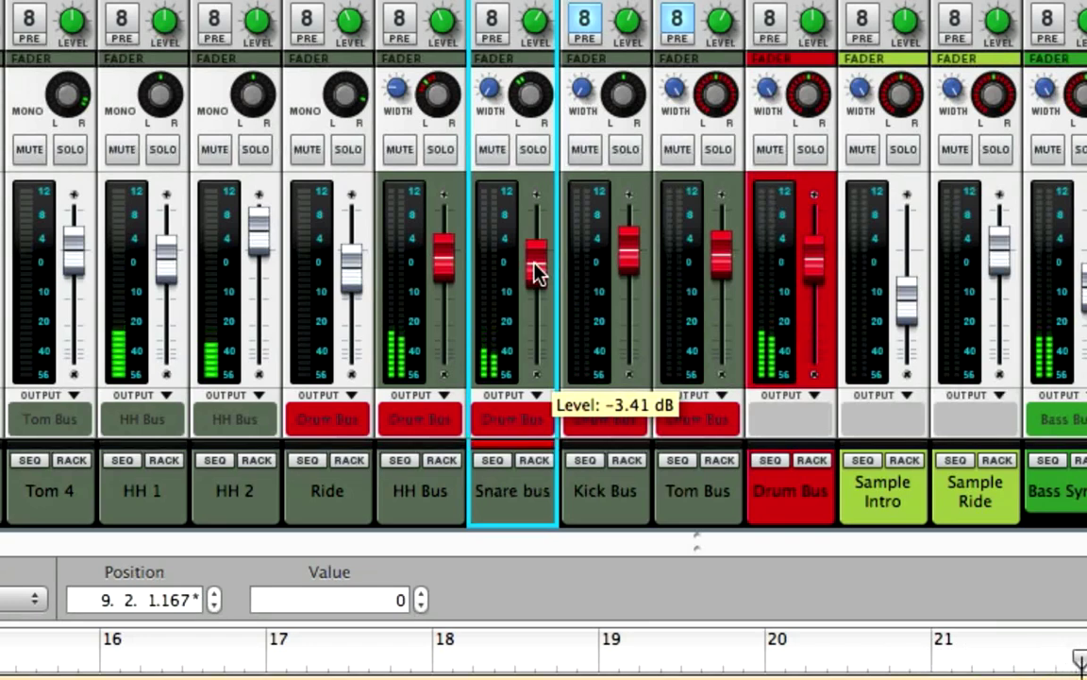
- Lower the HH Bus fader to -3.82 dB, the Ride fader to -9.80 dB and the HH 2 fader to about -3.41 dB
mouse_move(439, 265)
left_mouse_down()
mouse_move(436, 330)
mouse_move(444, 276)
left_mouse_up()
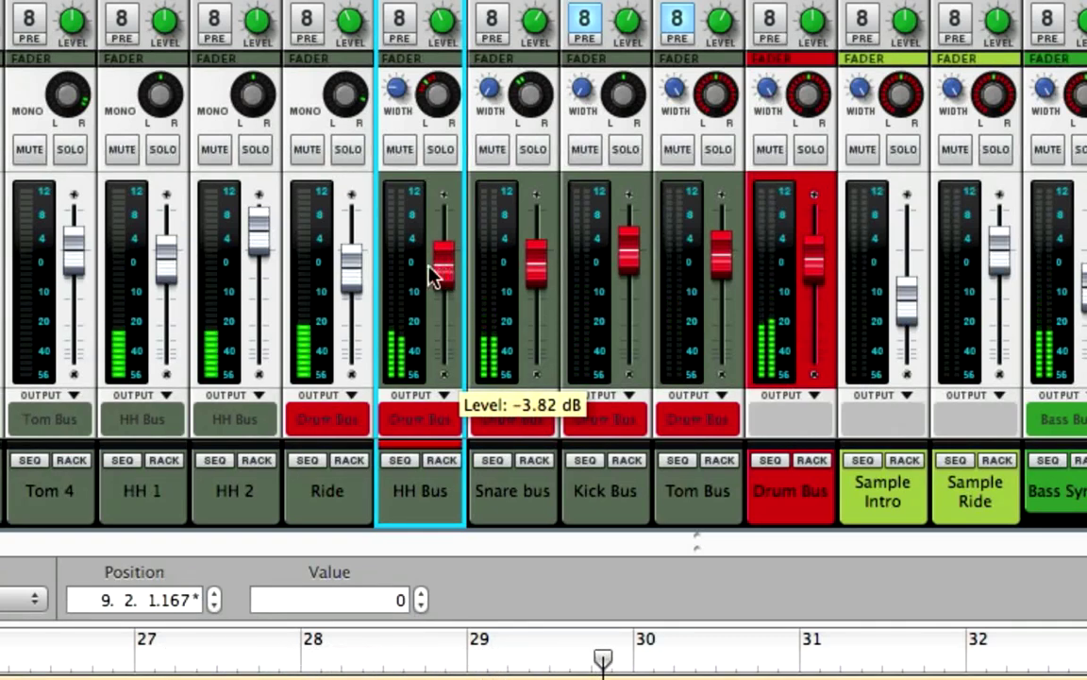
mouse_move(351, 274)
left_mouse_down()
mouse_move(351, 361)
mouse_move(351, 283)
mouse_move(351, 295)
left_mouse_up()
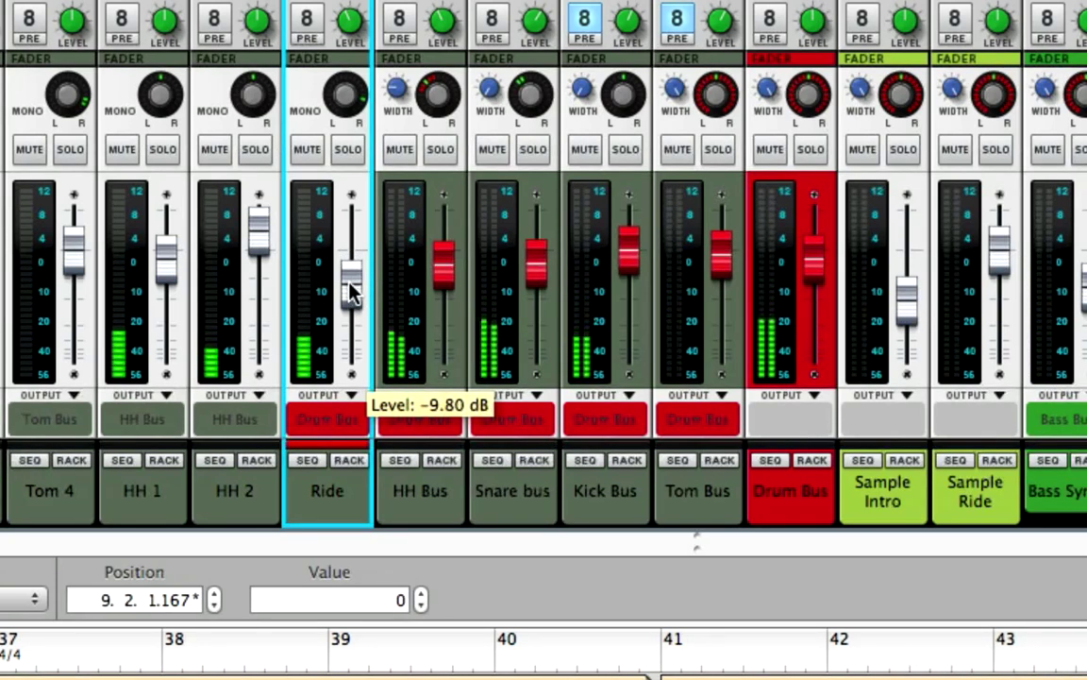
left_click_drag(256, 231, 257, 256)
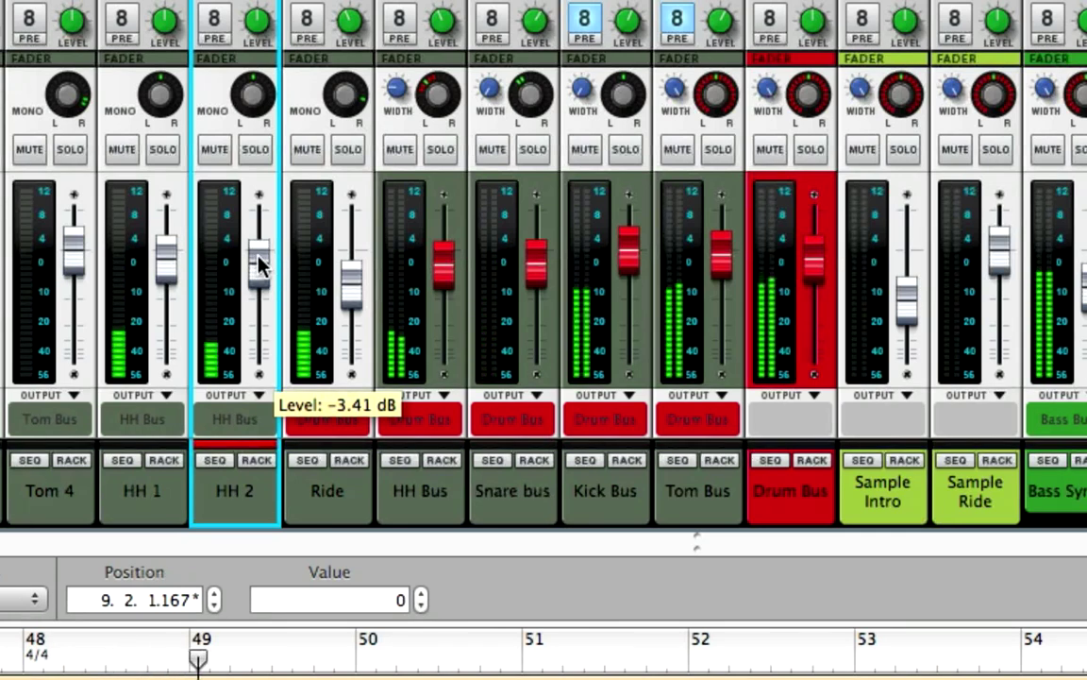
left_click_drag(257, 257, 260, 268)
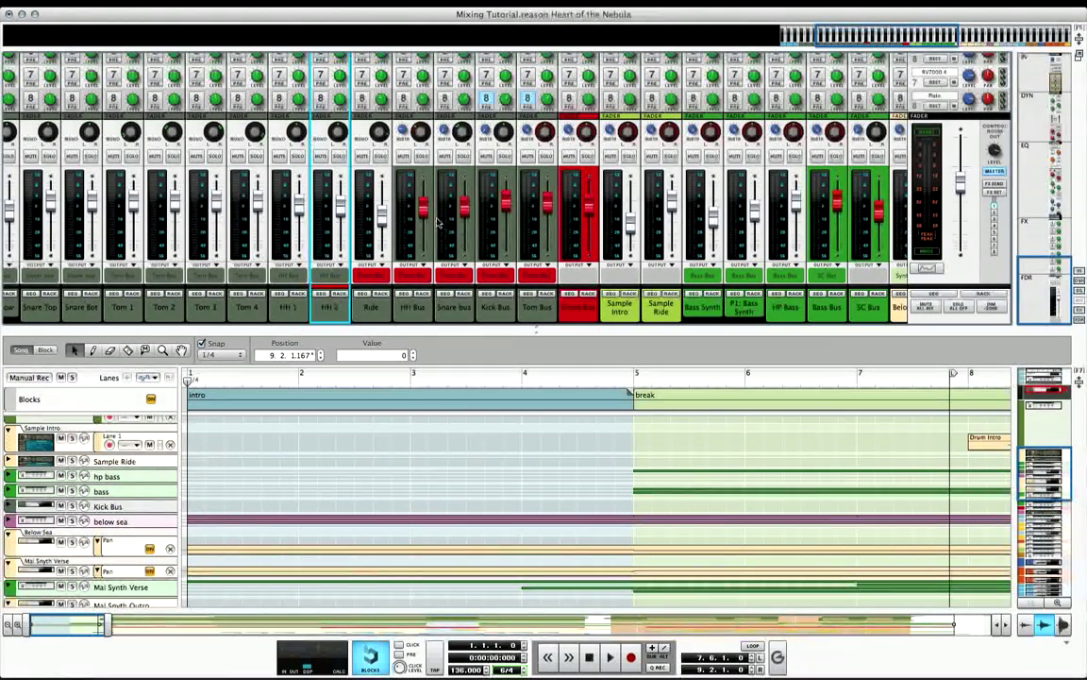
scroll(437, 222, "right", 4)
scroll(437, 223, "left", 3)
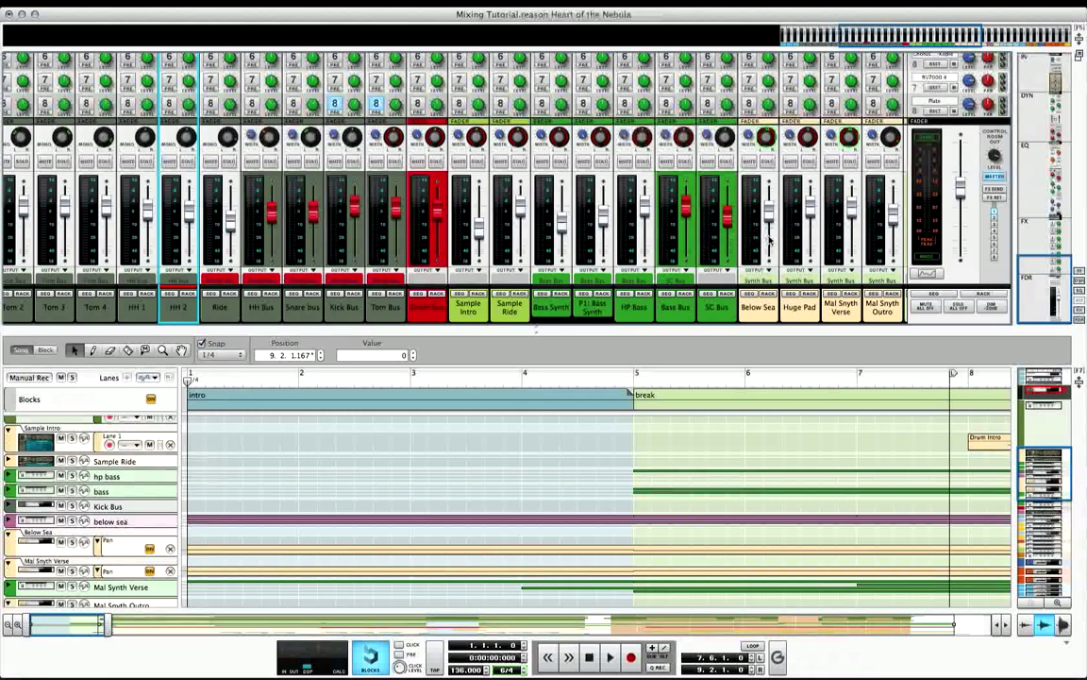
mouse_move(765, 241)
scroll(486, 226, "left", 5)
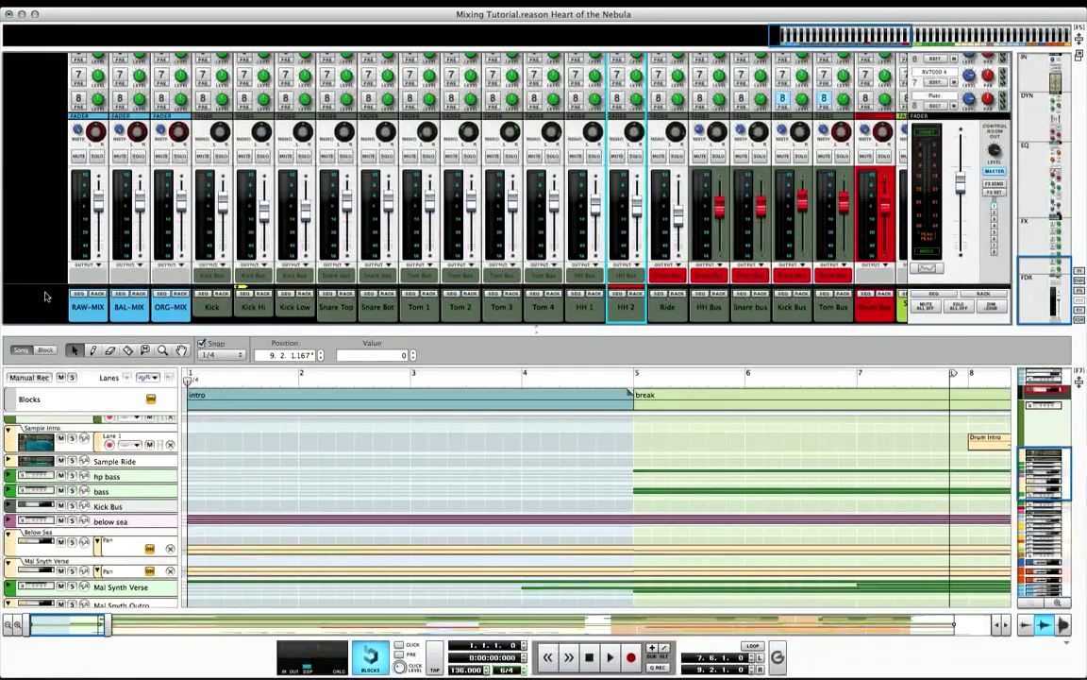
scroll(517, 250, "right", 10)
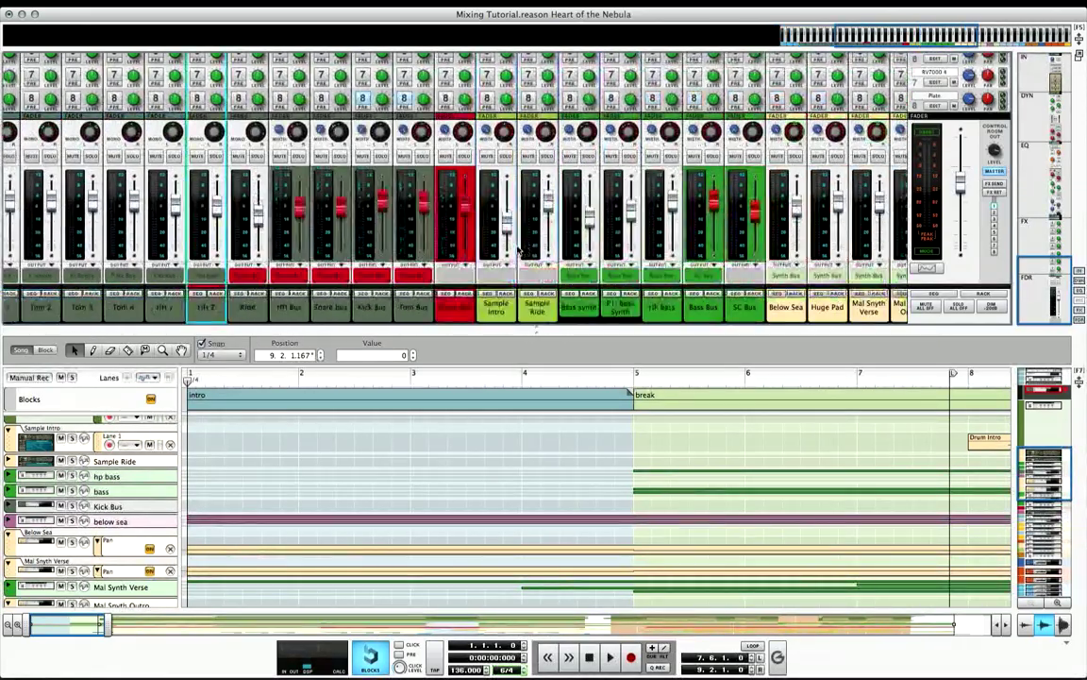
scroll(516, 250, "left", 10)
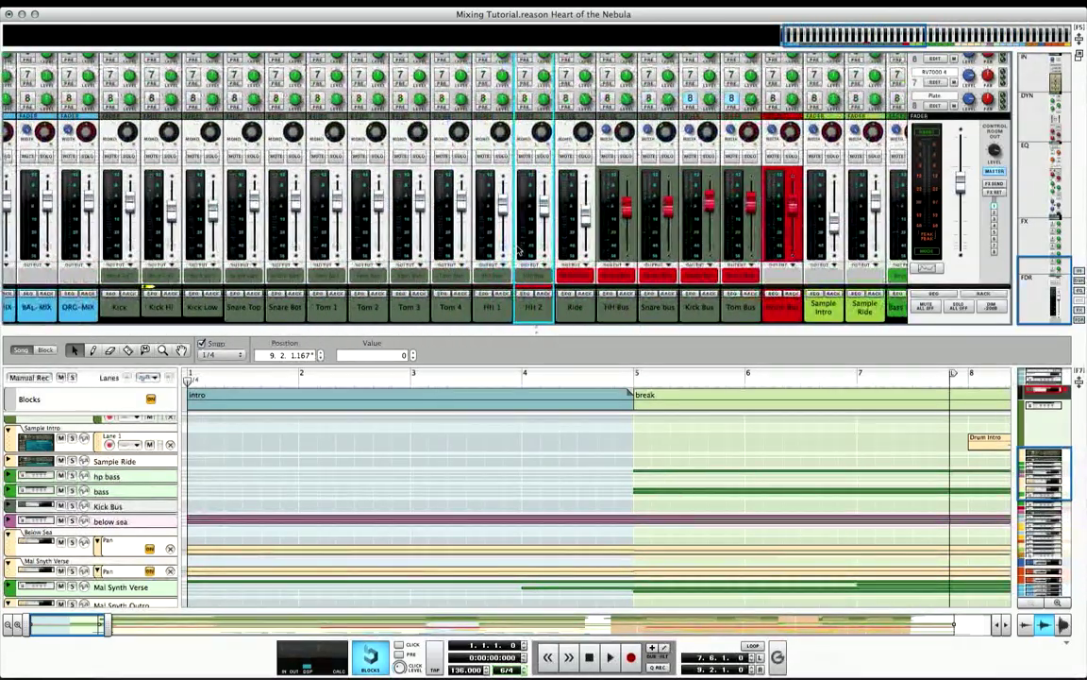